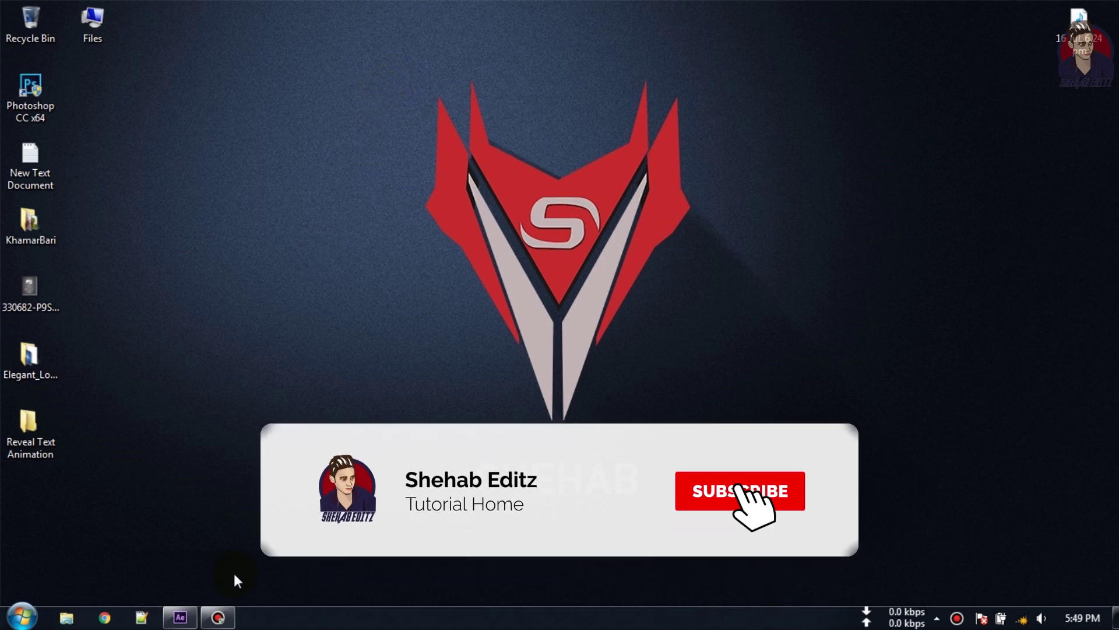
# - Switch to After Effects and import the Footage folder from the desktop's Reveal Text Animation folder
pyautogui.click(181, 617)
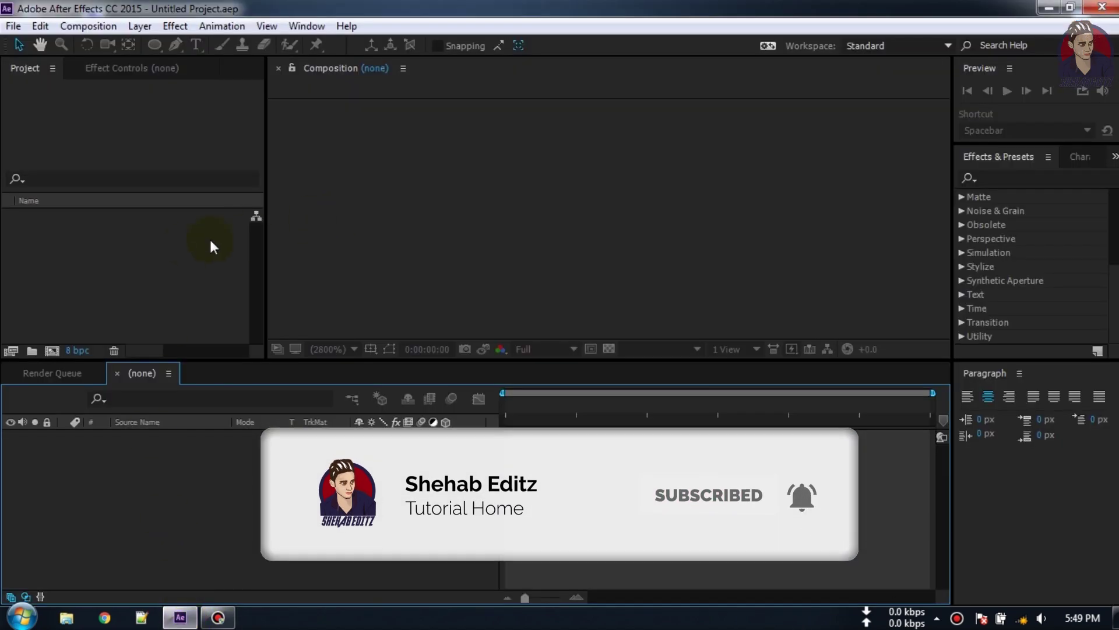
pyautogui.click(13, 26)
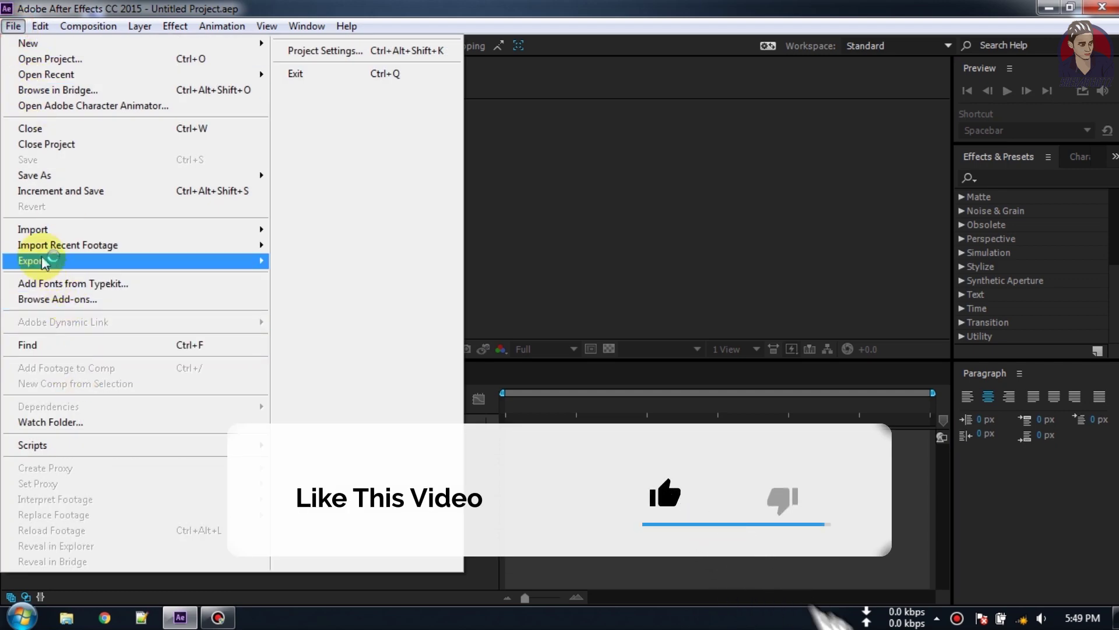
pyautogui.moveTo(187, 229)
pyautogui.click(323, 228)
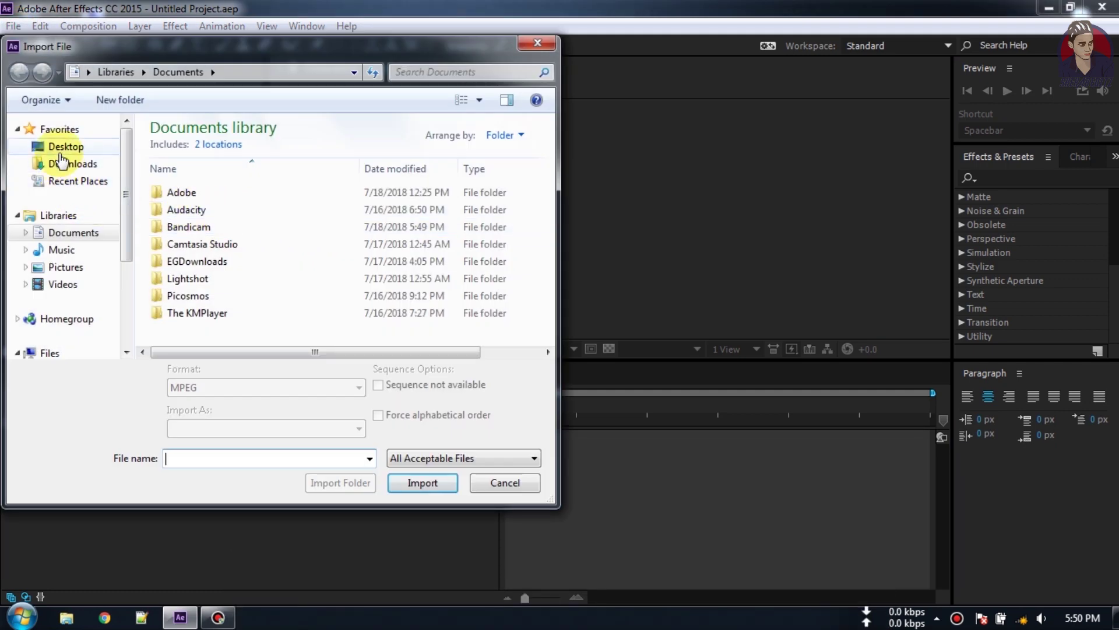
pyautogui.click(61, 146)
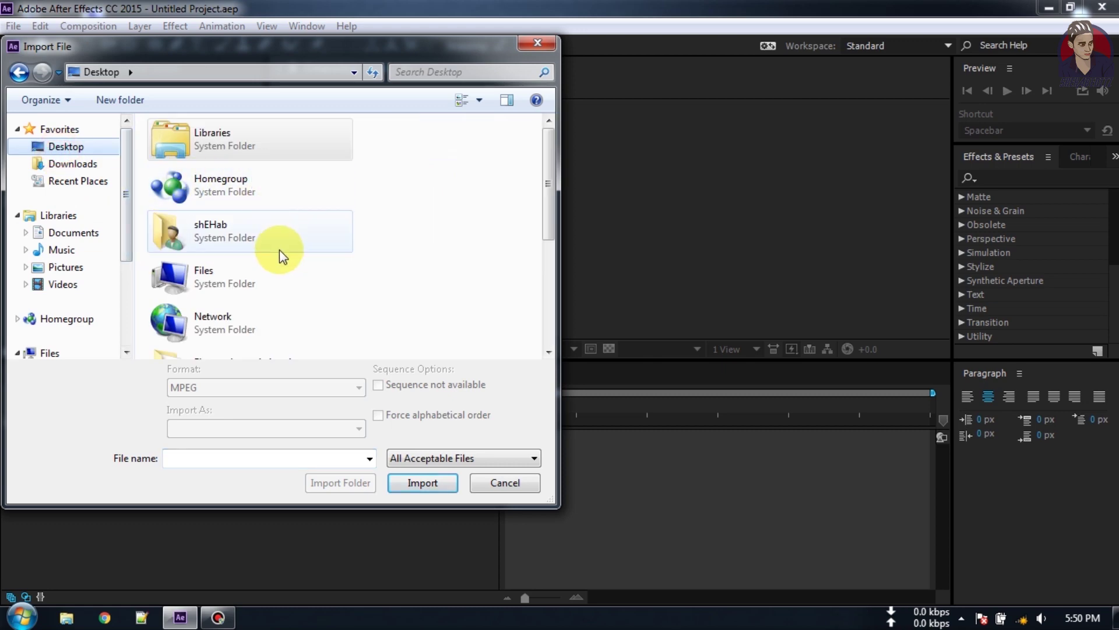
pyautogui.scroll(-5, 281, 256)
pyautogui.doubleClick(238, 240)
pyautogui.click(199, 150)
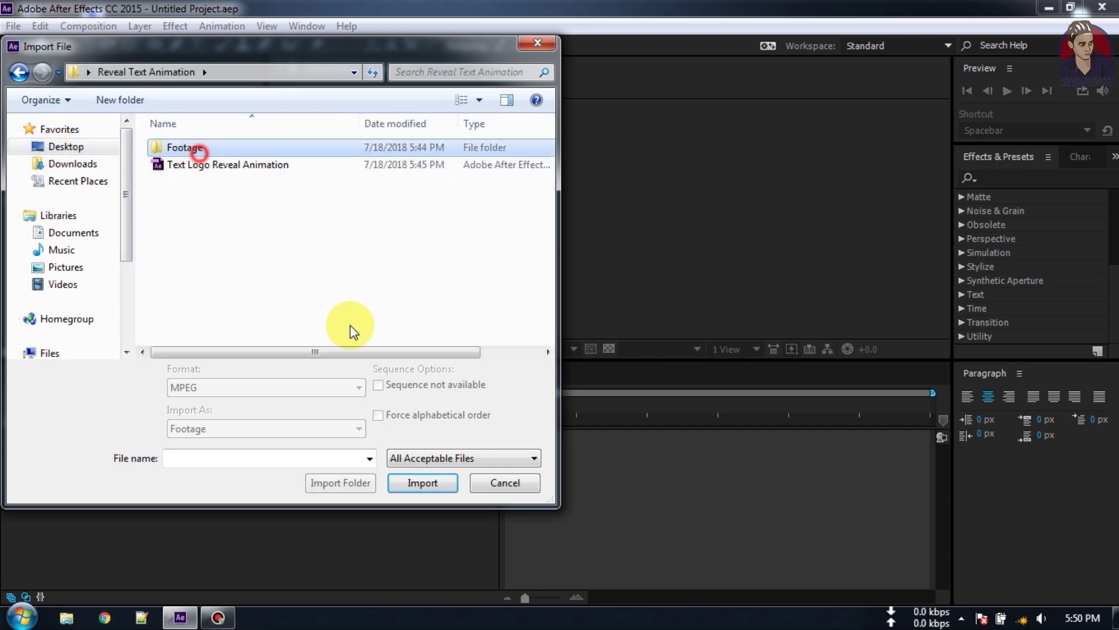
pyautogui.click(350, 482)
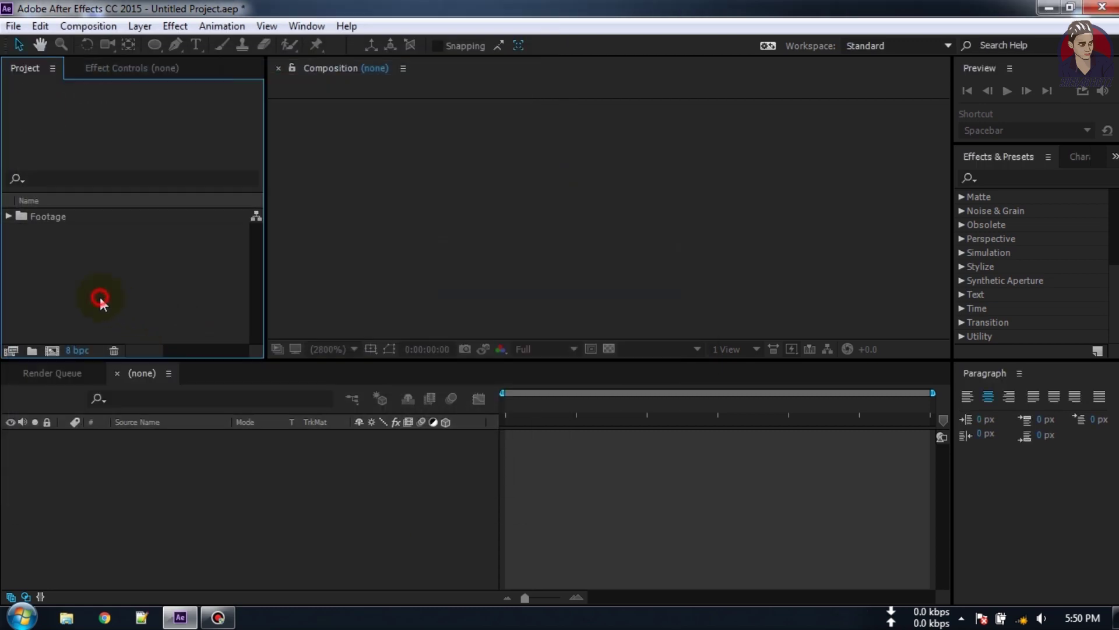
# - Create a composition named Main with the HDTV 1080 29.97 preset and a 10-second duration
pyautogui.click(84, 26)
pyautogui.click(114, 43)
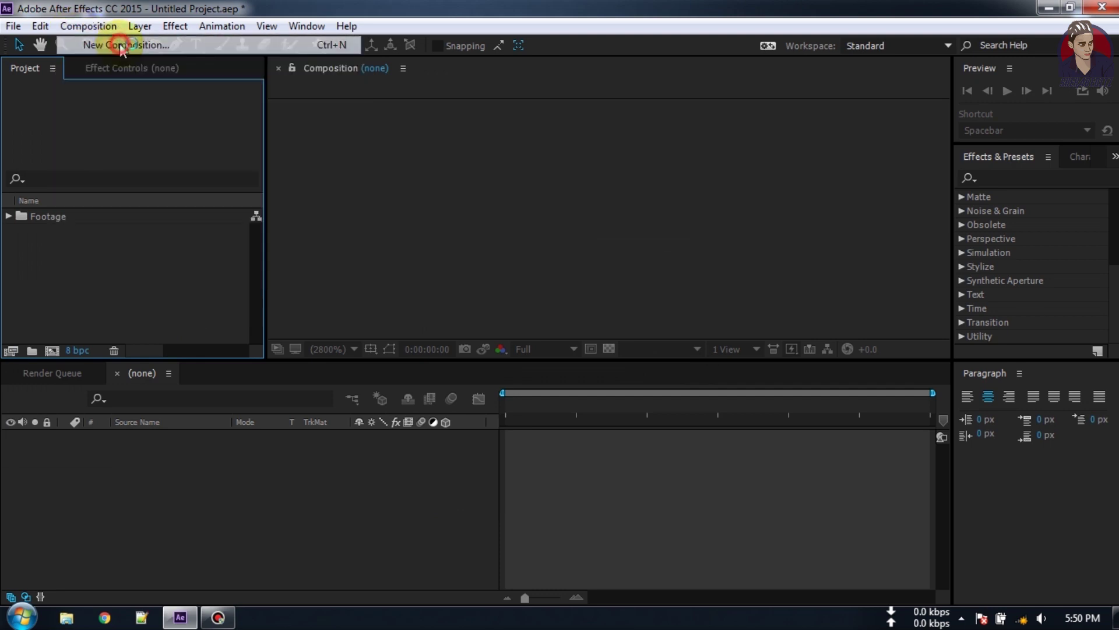
pyautogui.write('Main')
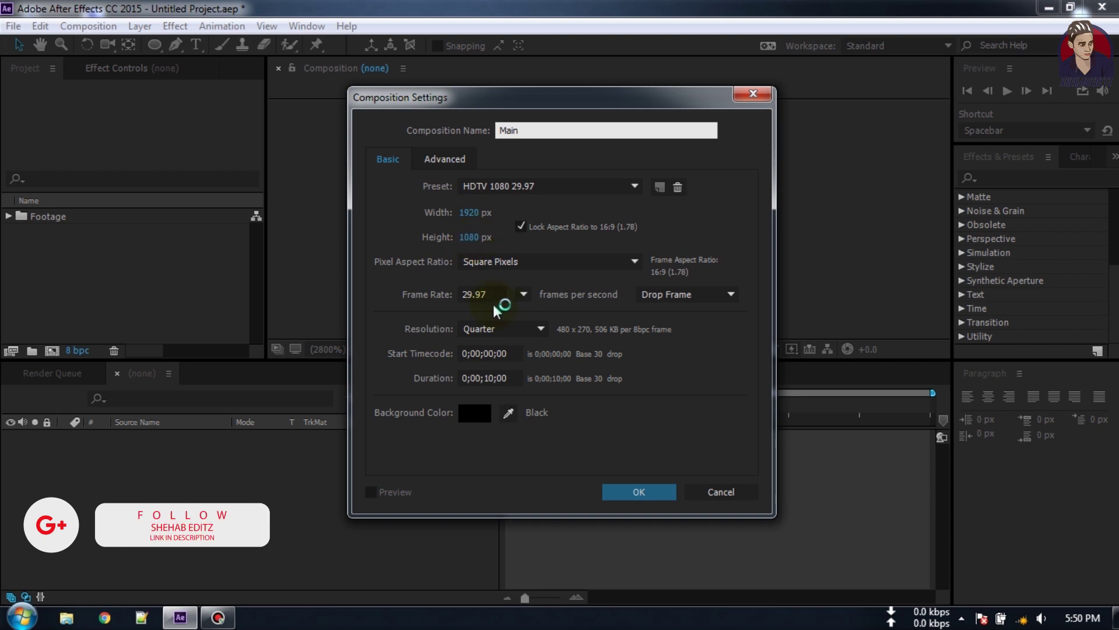
pyautogui.click(641, 493)
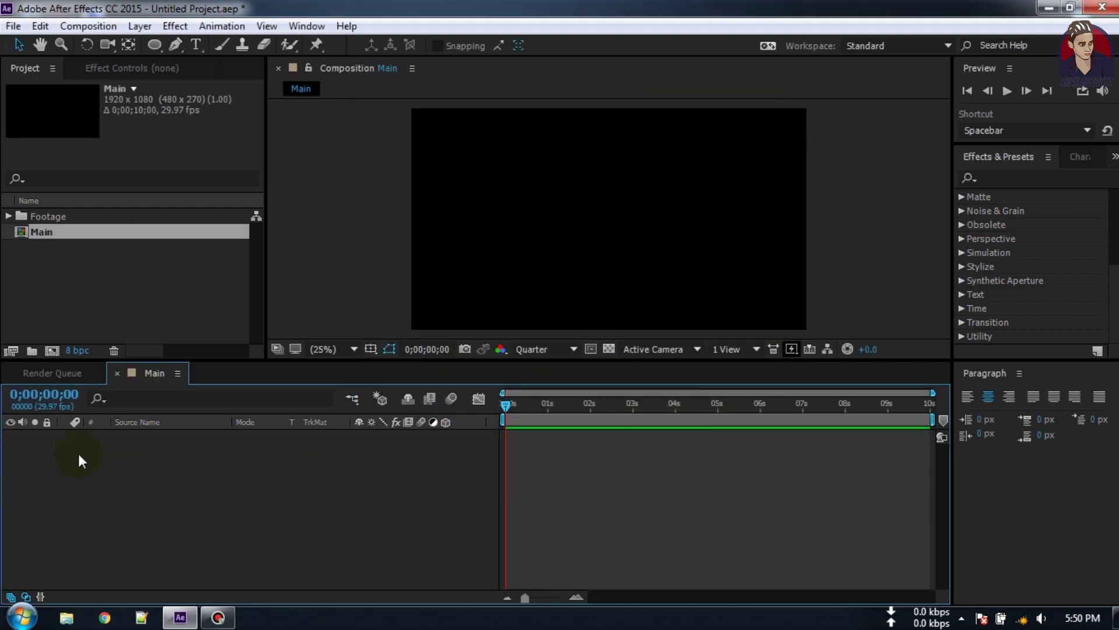
# - Add a 1920 x 1080 px solid named BG in colour #1F212F to the Main composition
pyautogui.rightClick(116, 481)
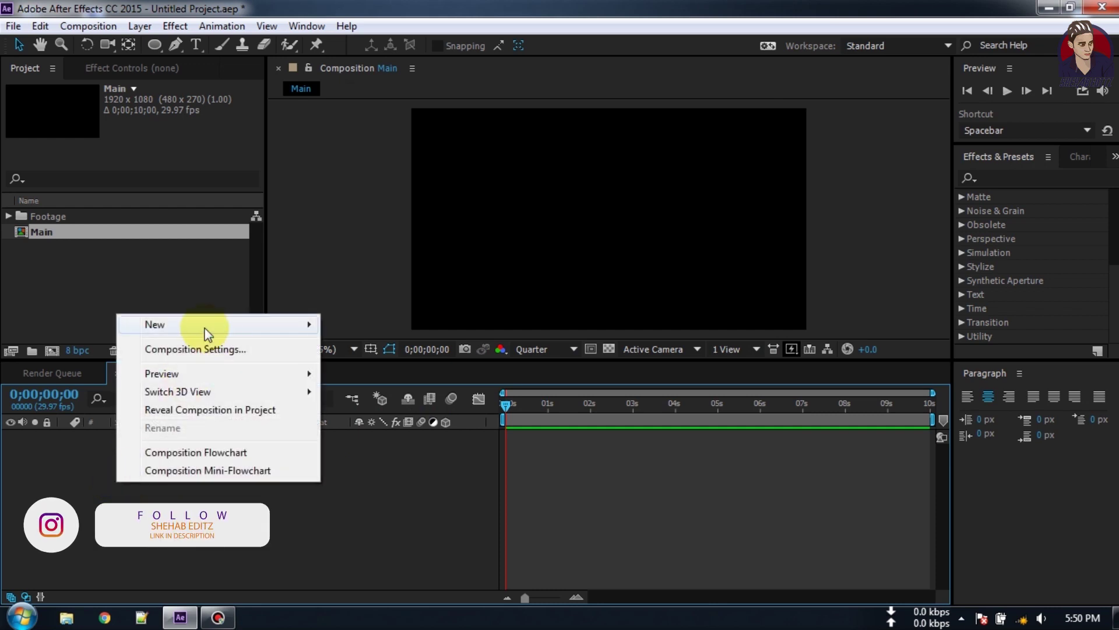
pyautogui.moveTo(205, 332)
pyautogui.click(394, 367)
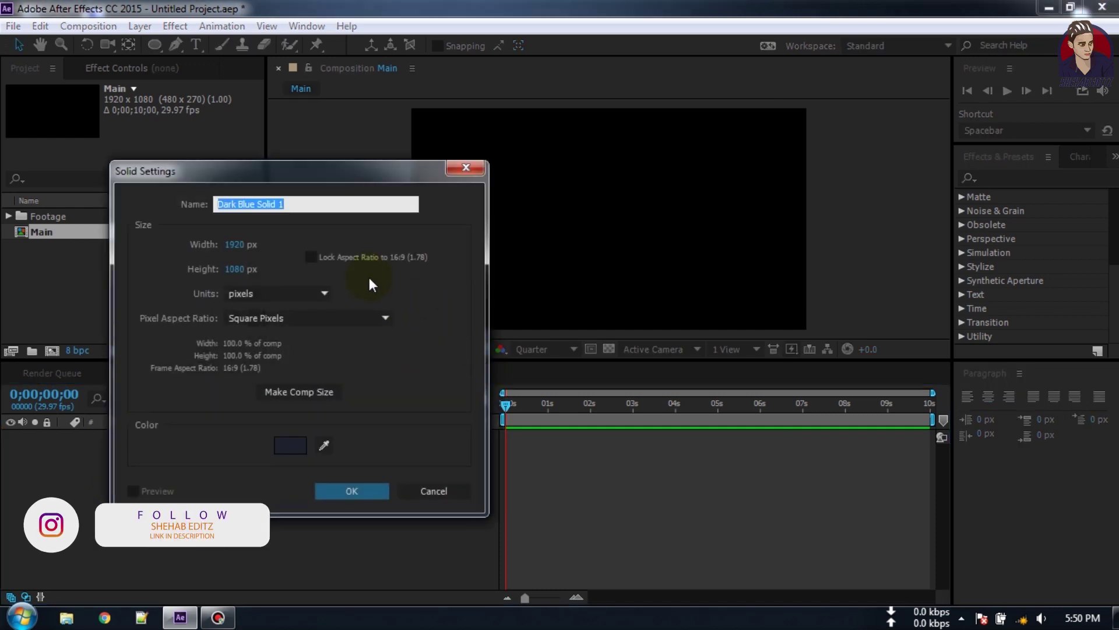
pyautogui.write('BG')
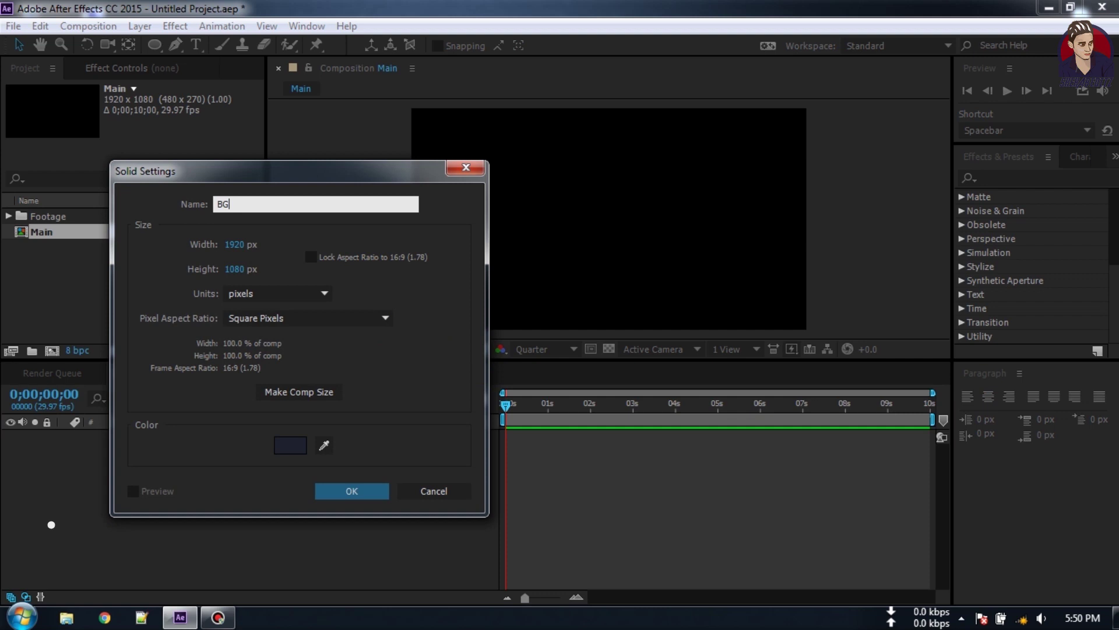
pyautogui.click(291, 446)
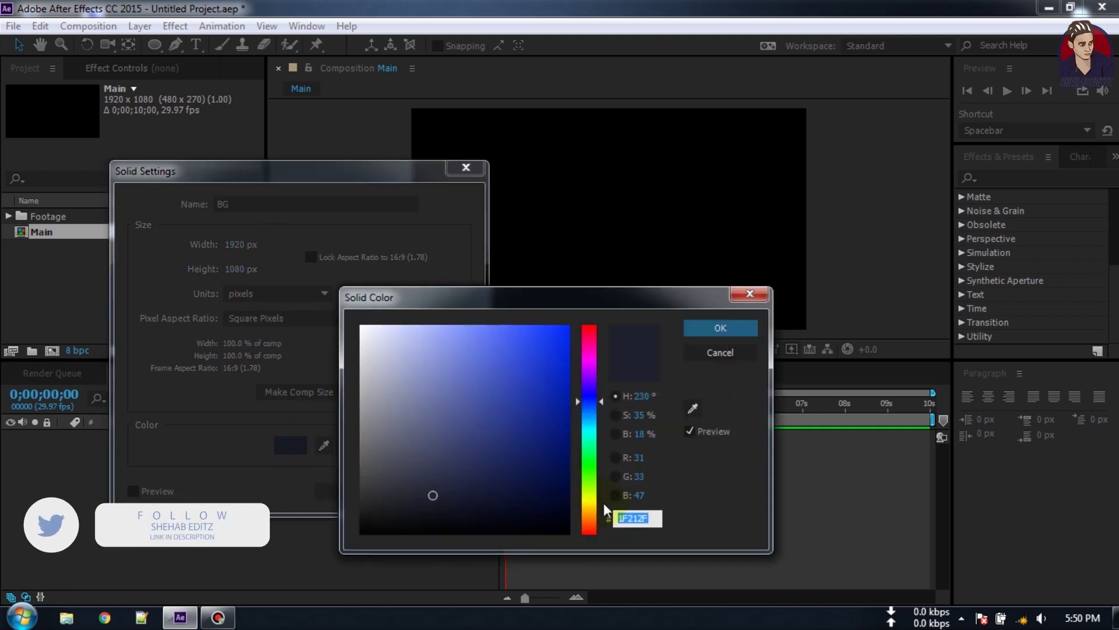
pyautogui.click(632, 518)
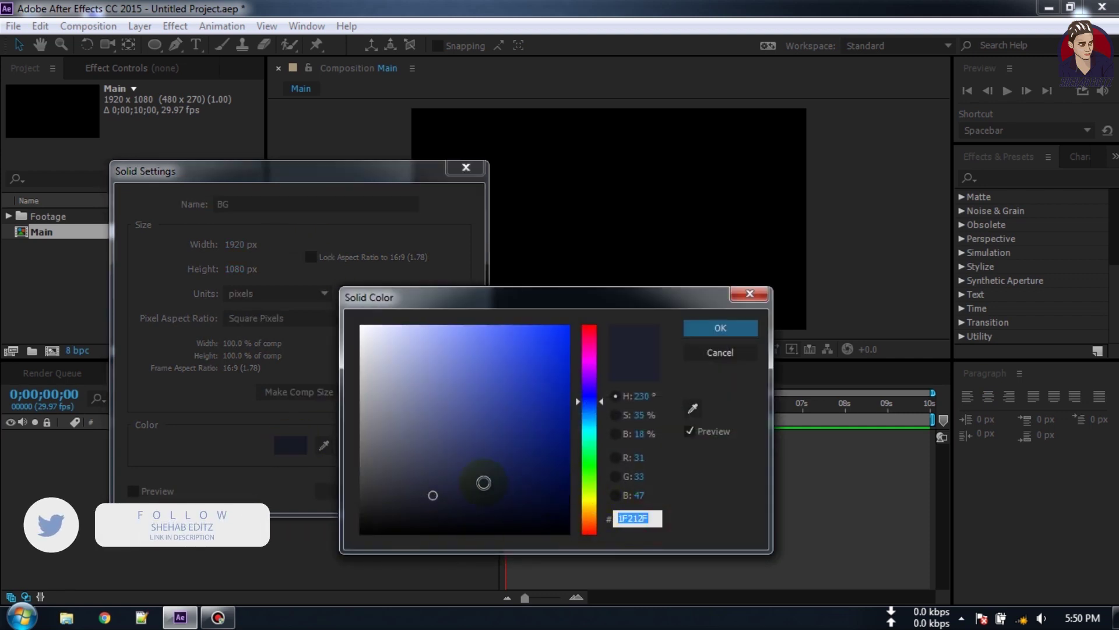
pyautogui.click(722, 330)
pyautogui.click(357, 488)
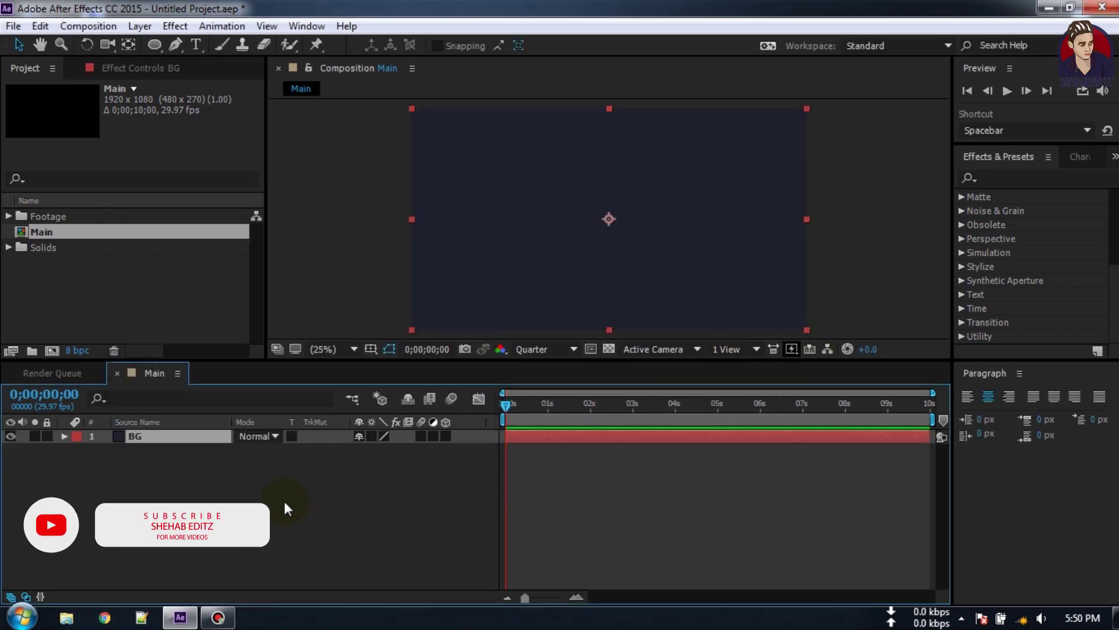
# - With no layer selected, activate the Pen tool and set the shape fill to None
pyautogui.click(197, 471)
pyautogui.click(131, 442)
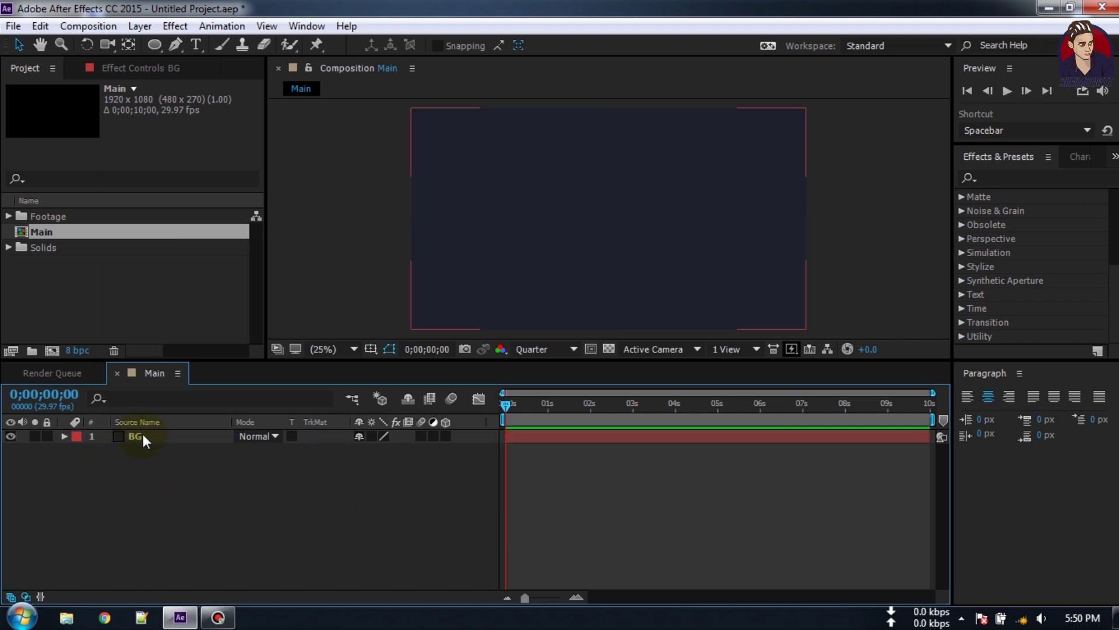
pyautogui.click(177, 463)
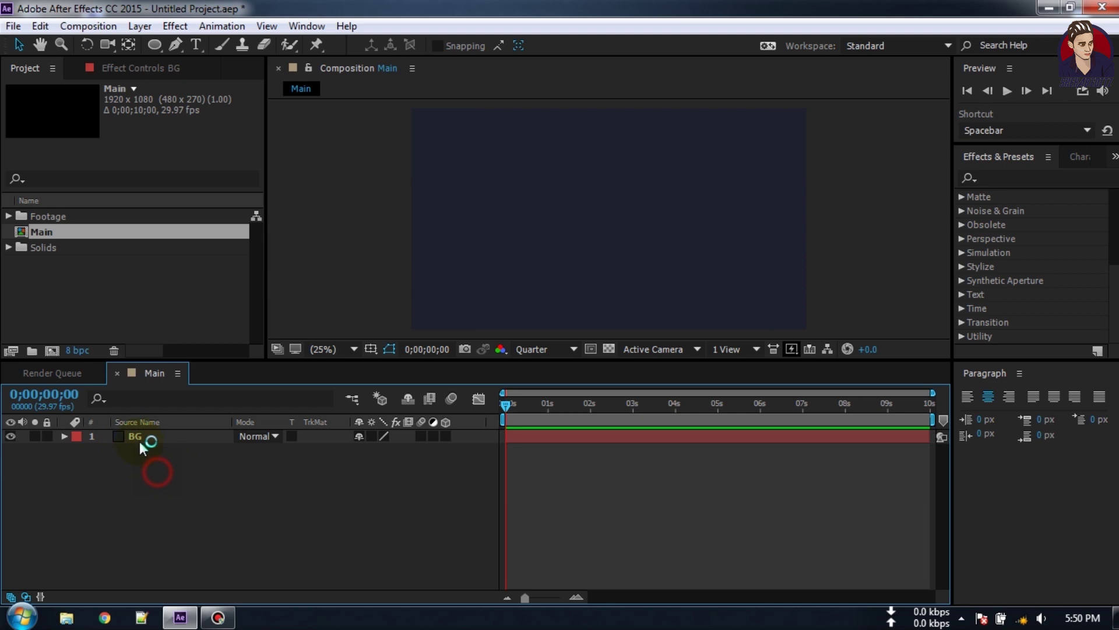
pyautogui.click(176, 45)
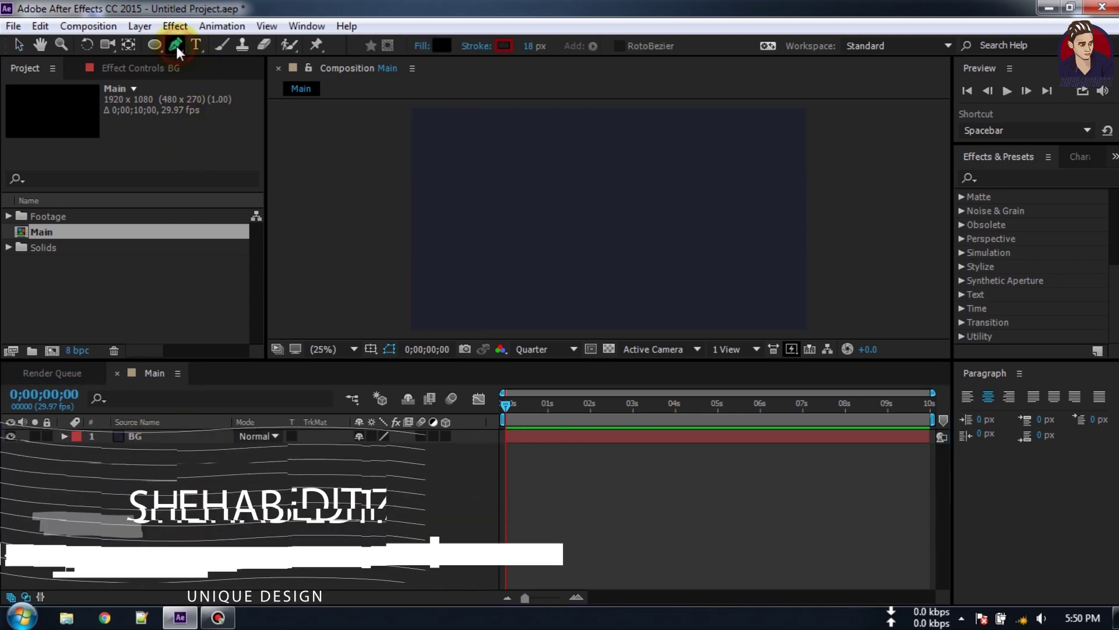
pyautogui.click(422, 45)
pyautogui.click(477, 263)
pyautogui.click(535, 358)
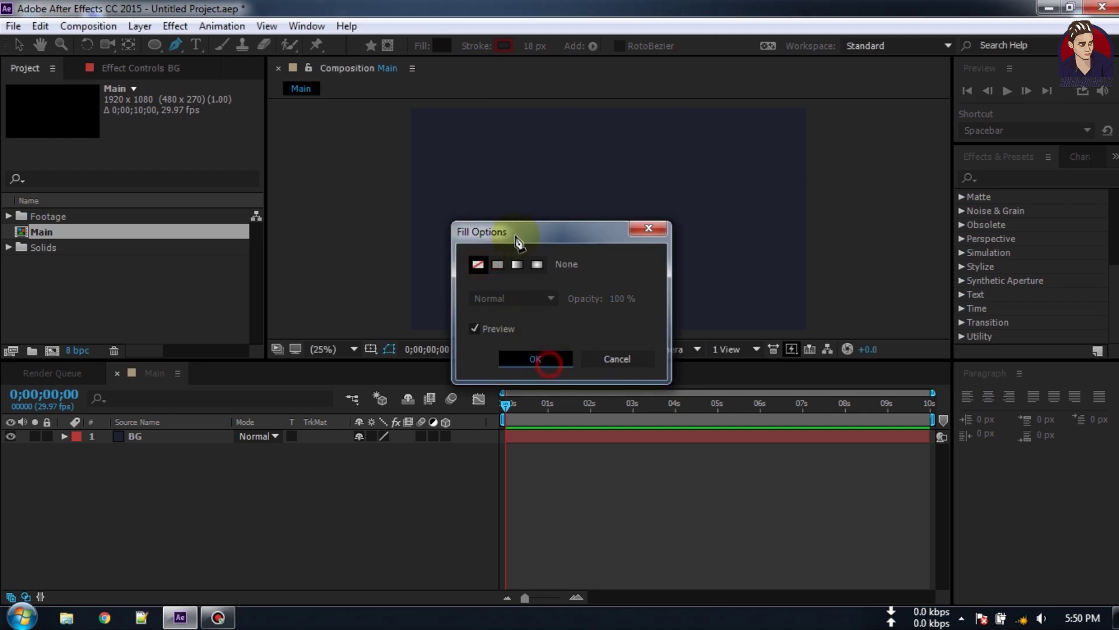
# - Set the shape stroke to Solid Color #83060A with a width of 18 px
pyautogui.click(475, 48)
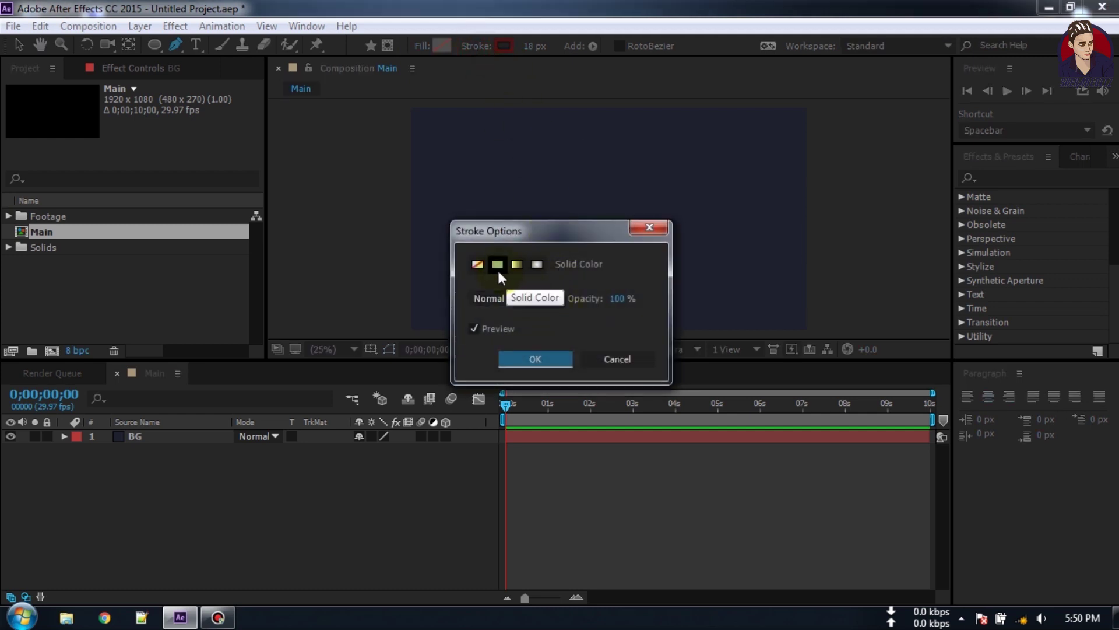
pyautogui.click(535, 358)
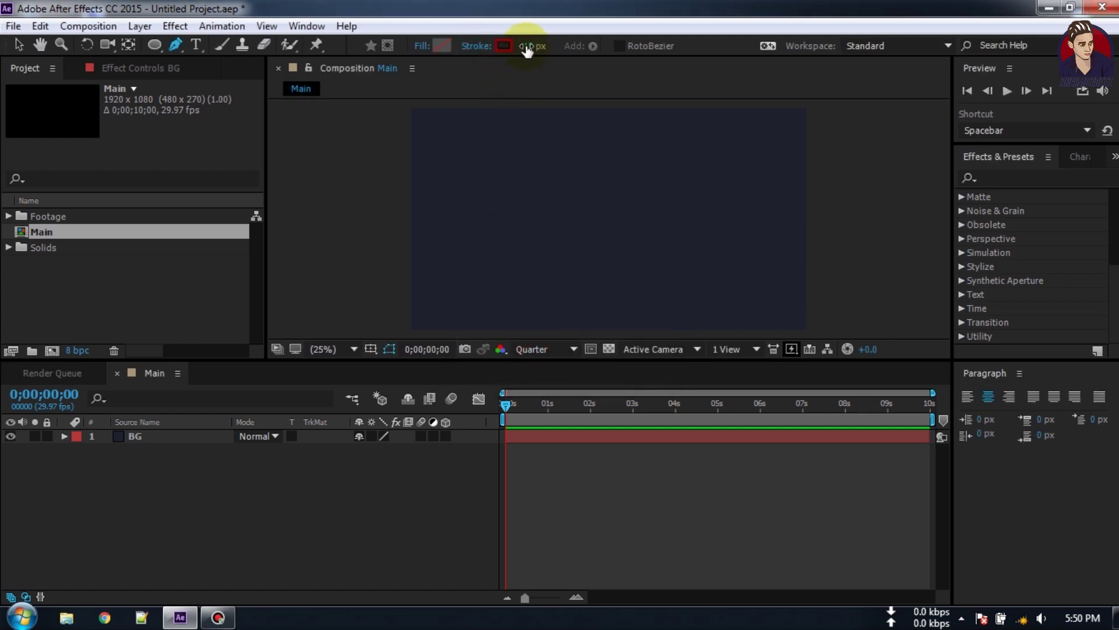
pyautogui.moveTo(526, 49); pyautogui.dragTo(550, 51)
pyautogui.click(505, 48)
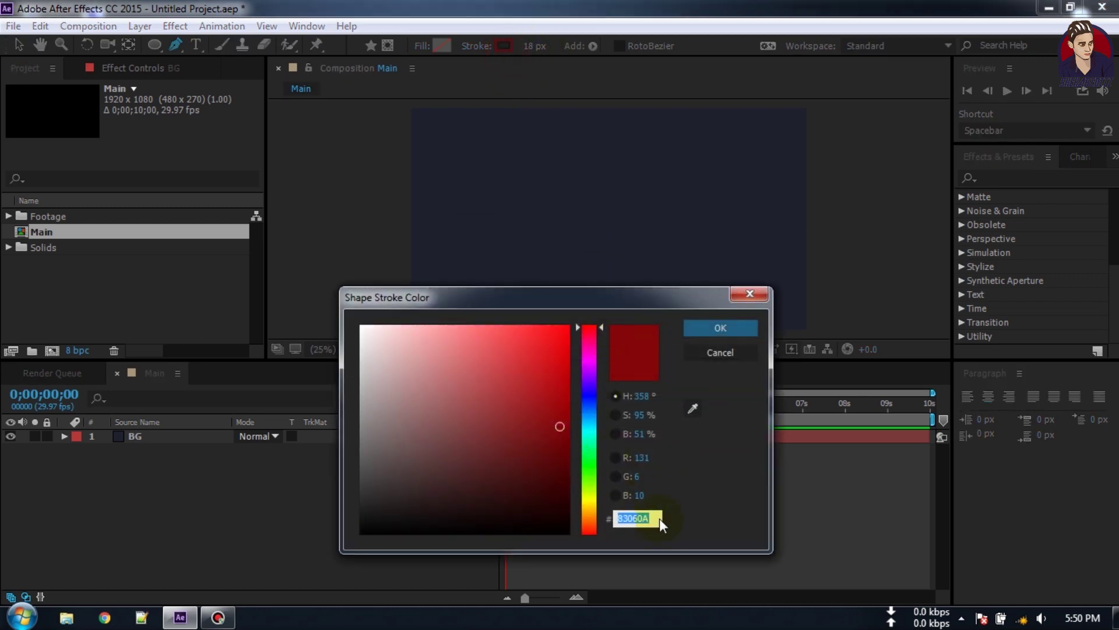
pyautogui.click(691, 331)
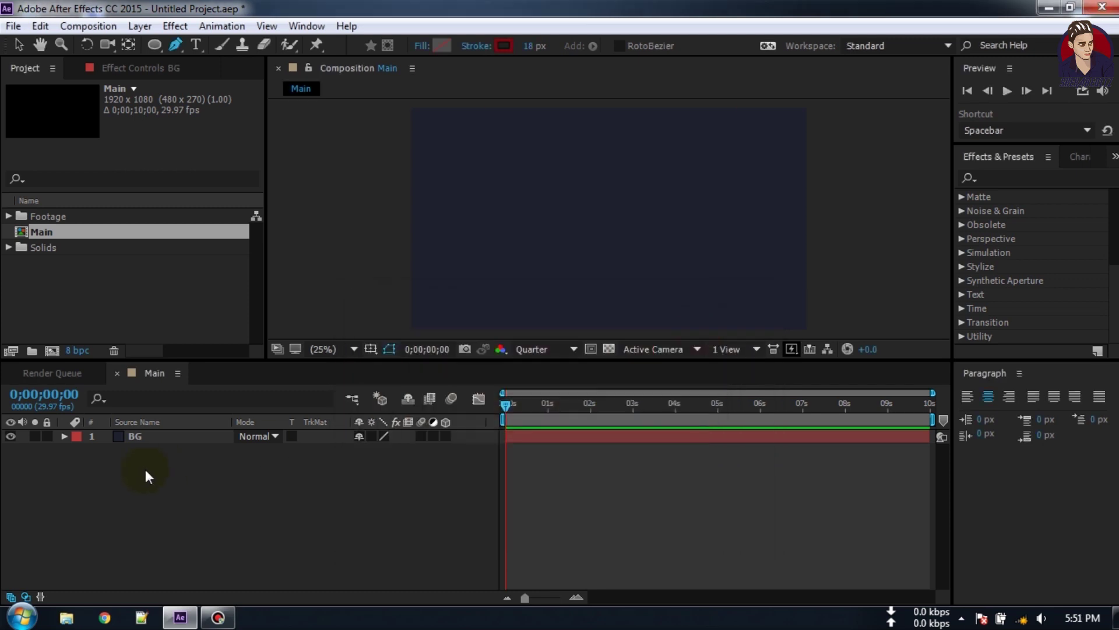
# - Show the title/action safe guides, draw a horizontal line through the frame's centre, and deselect it
pyautogui.click(370, 348)
pyautogui.click(400, 367)
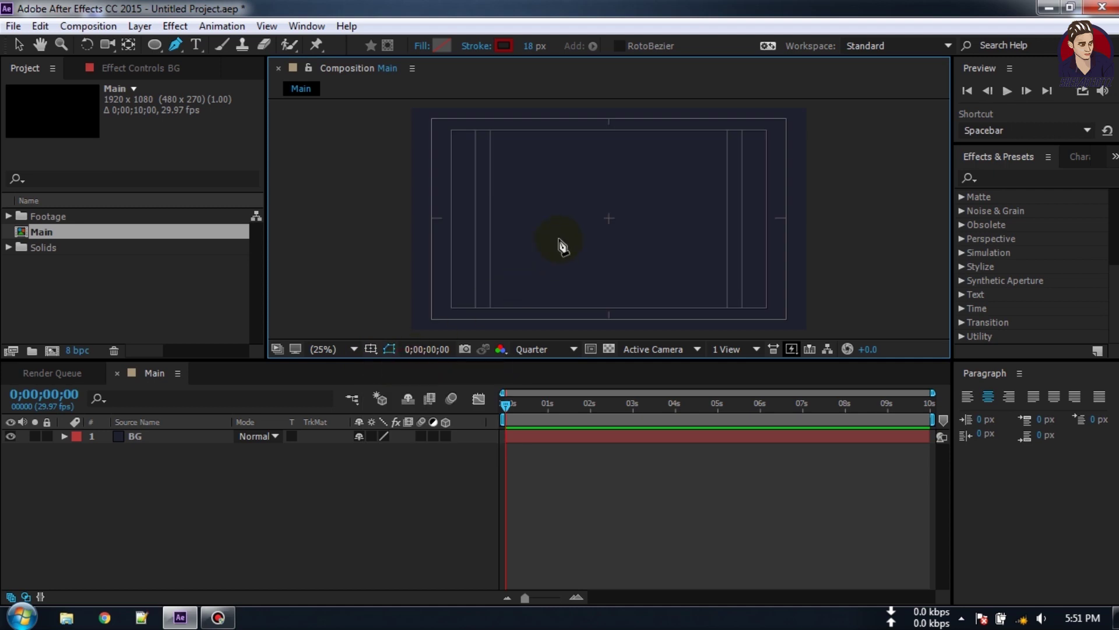
pyautogui.click(537, 218)
pyautogui.click(666, 218)
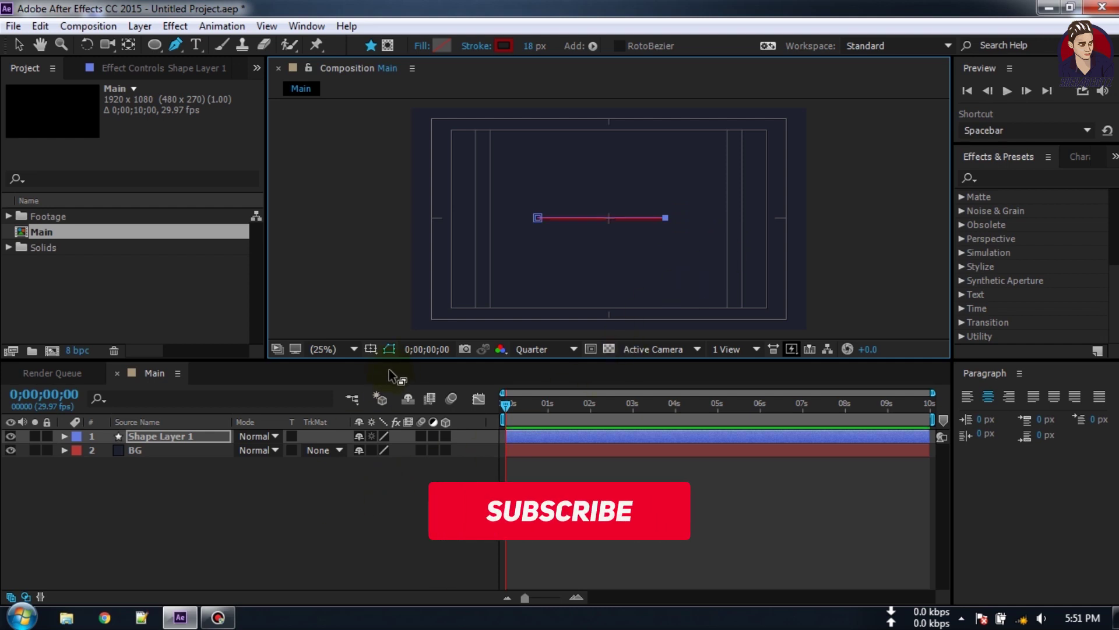
pyautogui.click(21, 46)
pyautogui.click(341, 518)
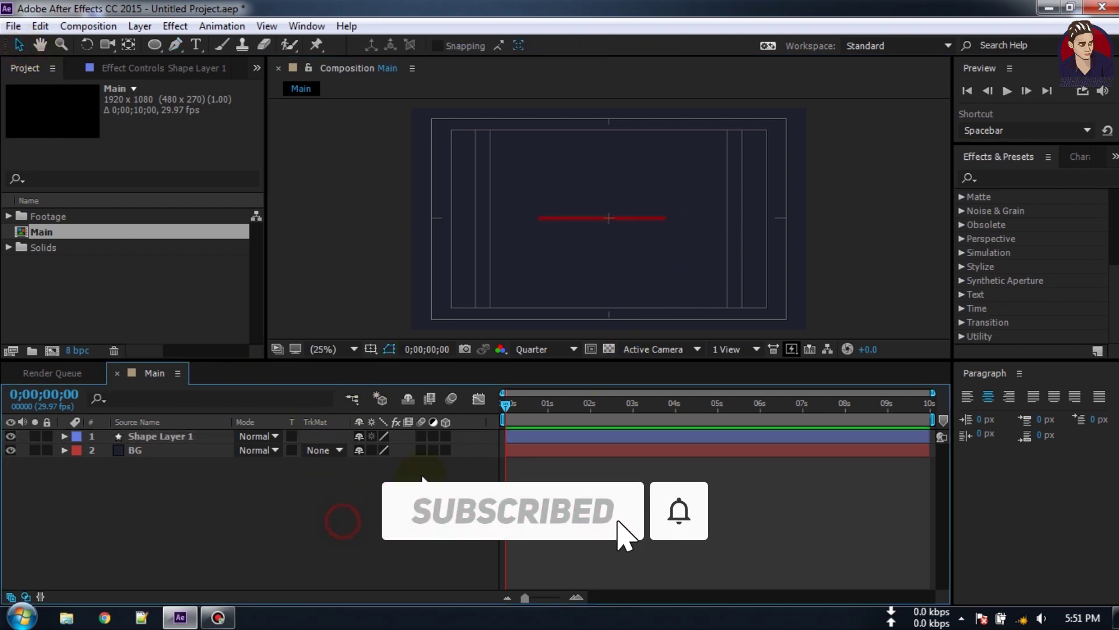
# - Nudge the line slightly to the right to centre it in the frame, then deselect it
pyautogui.click(580, 218)
pyautogui.click(177, 434)
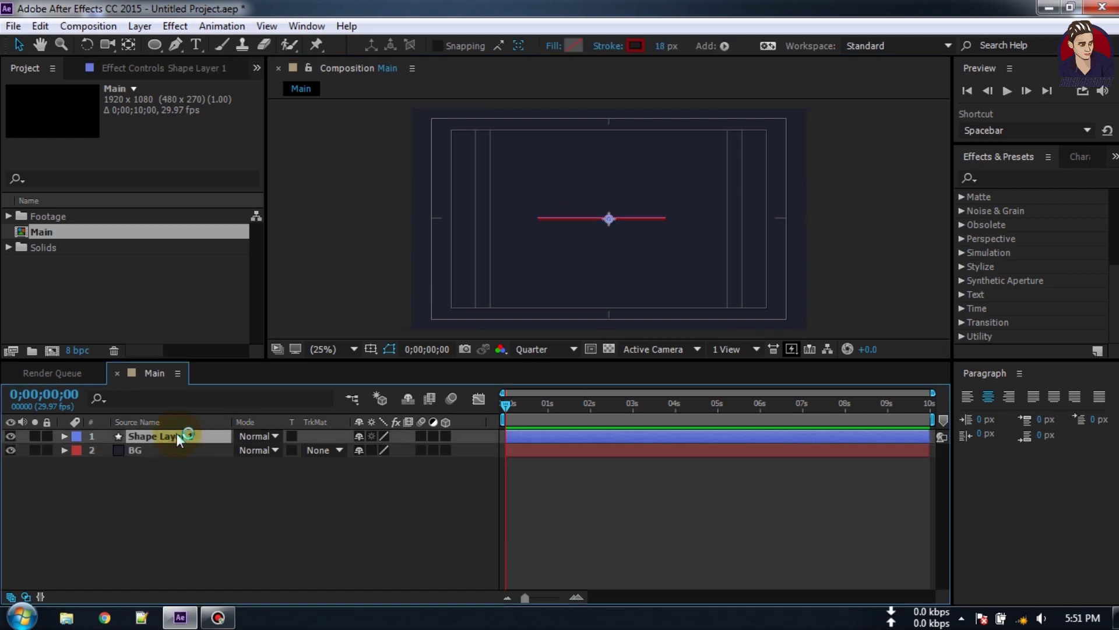
pyautogui.press('Return')
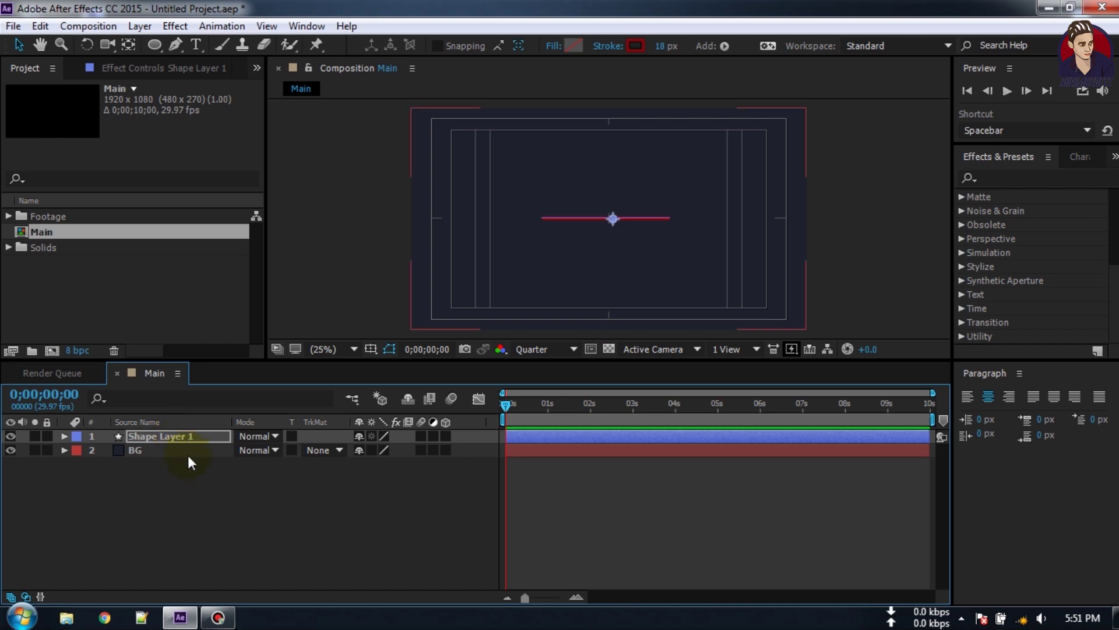
pyautogui.click(221, 502)
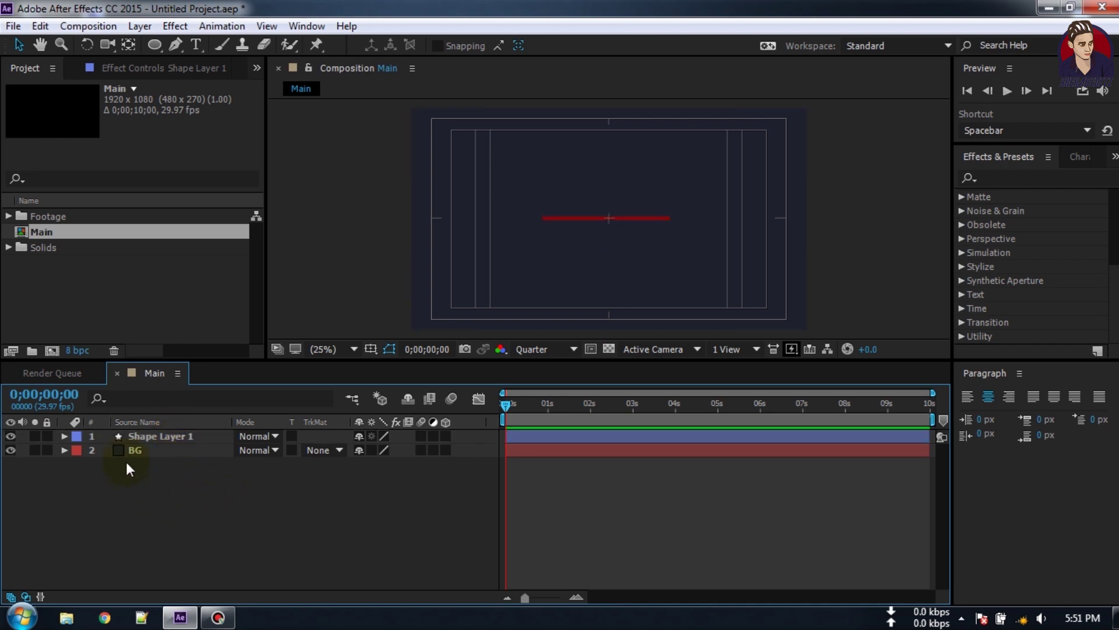
# - Add Trim Paths to Shape Layer 1 and expand its properties
pyautogui.click(135, 437)
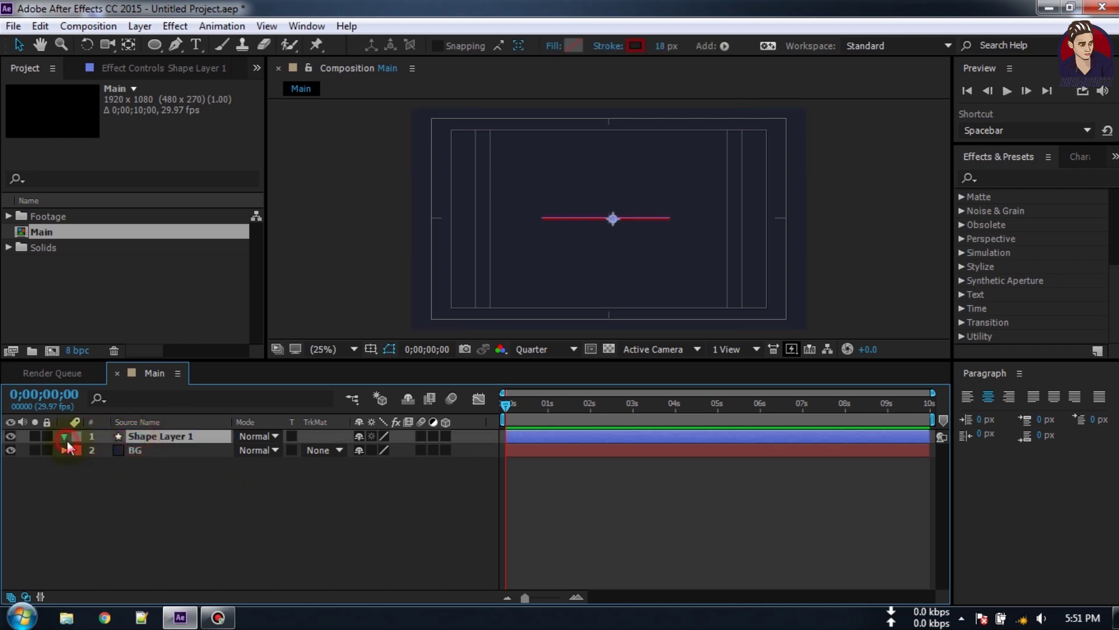
pyautogui.click(64, 437)
pyautogui.click(476, 449)
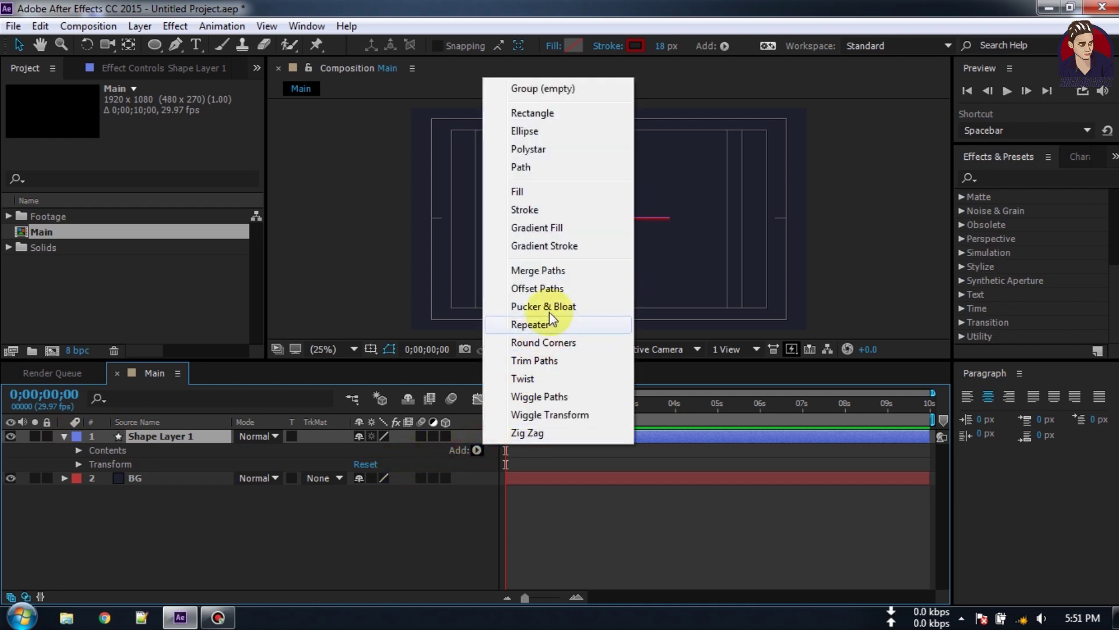
pyautogui.click(539, 360)
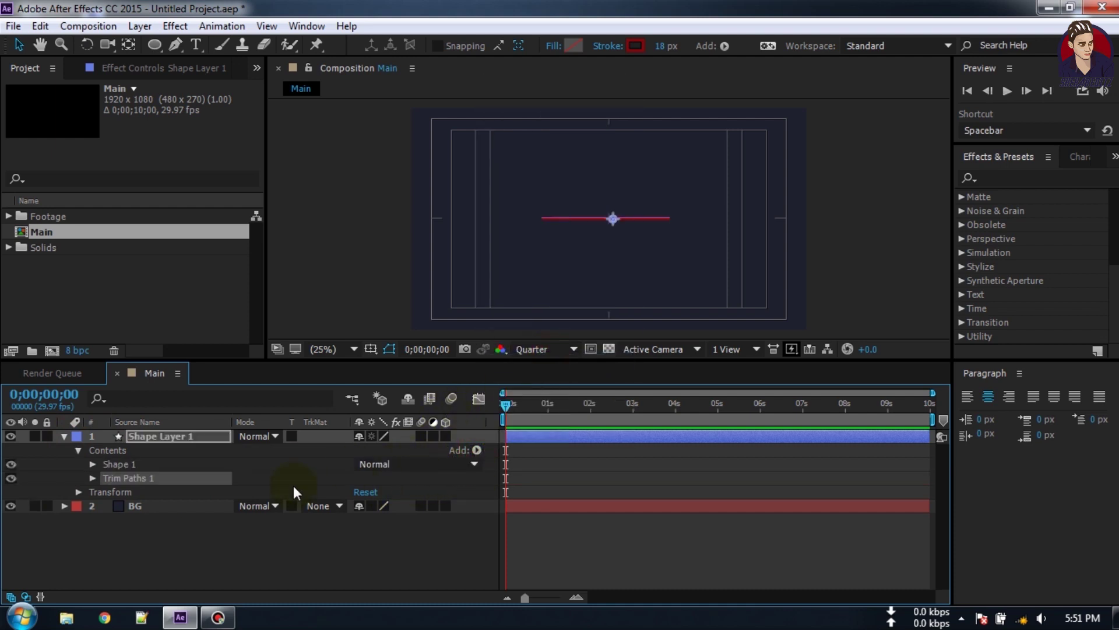
pyautogui.click(91, 478)
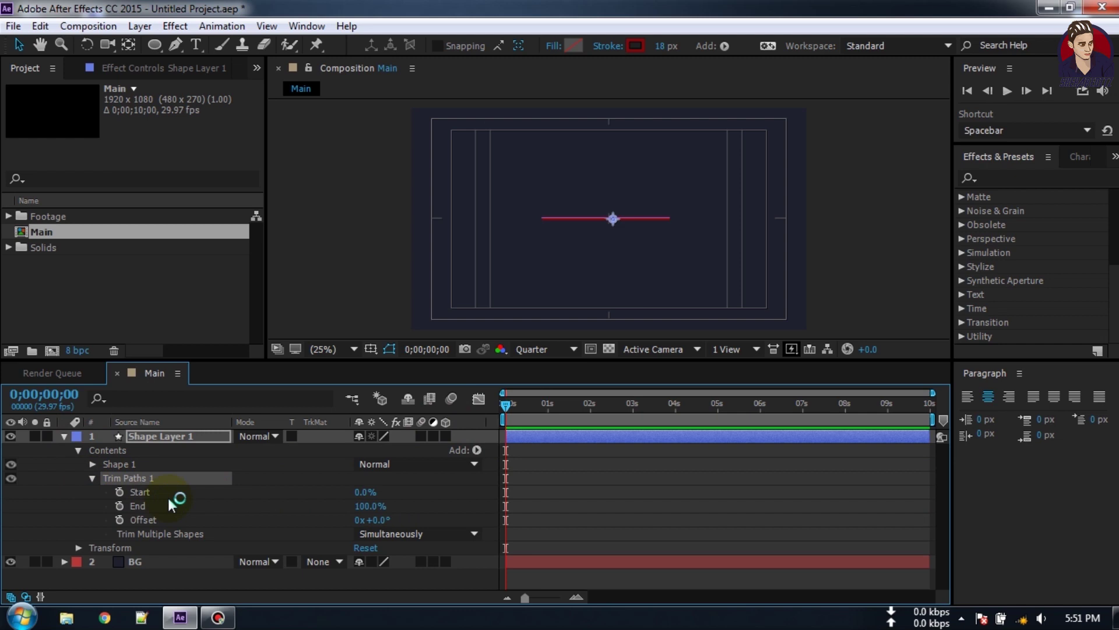
# - Hide the shape path outline, lower the Trim Paths End to 0%, and keyframe it at 0;00;00;29
pyautogui.moveTo(369, 508); pyautogui.dragTo(316, 507)
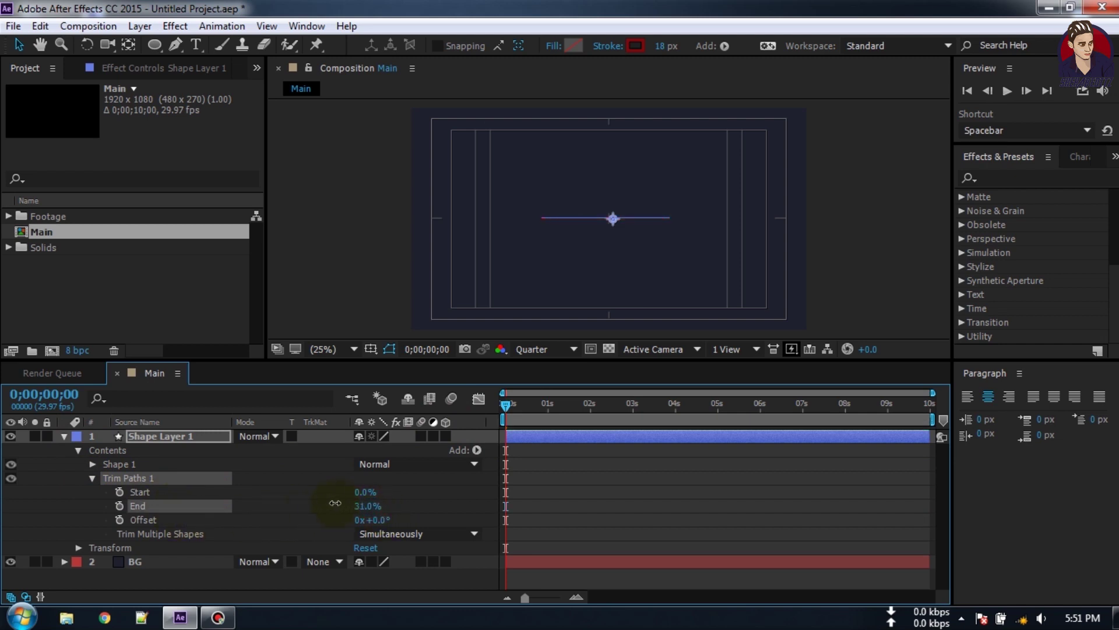
pyautogui.click(375, 348)
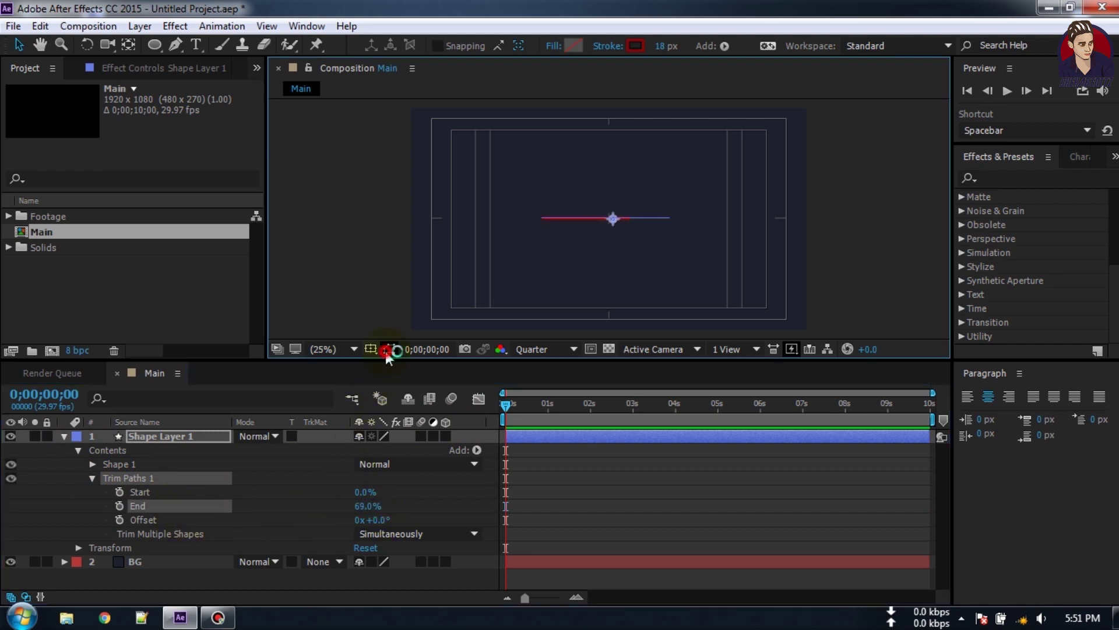
pyautogui.moveTo(375, 508)
pyautogui.mouseDown()
pyautogui.moveTo(290, 512)
pyautogui.moveTo(300, 518)
pyautogui.mouseUp()
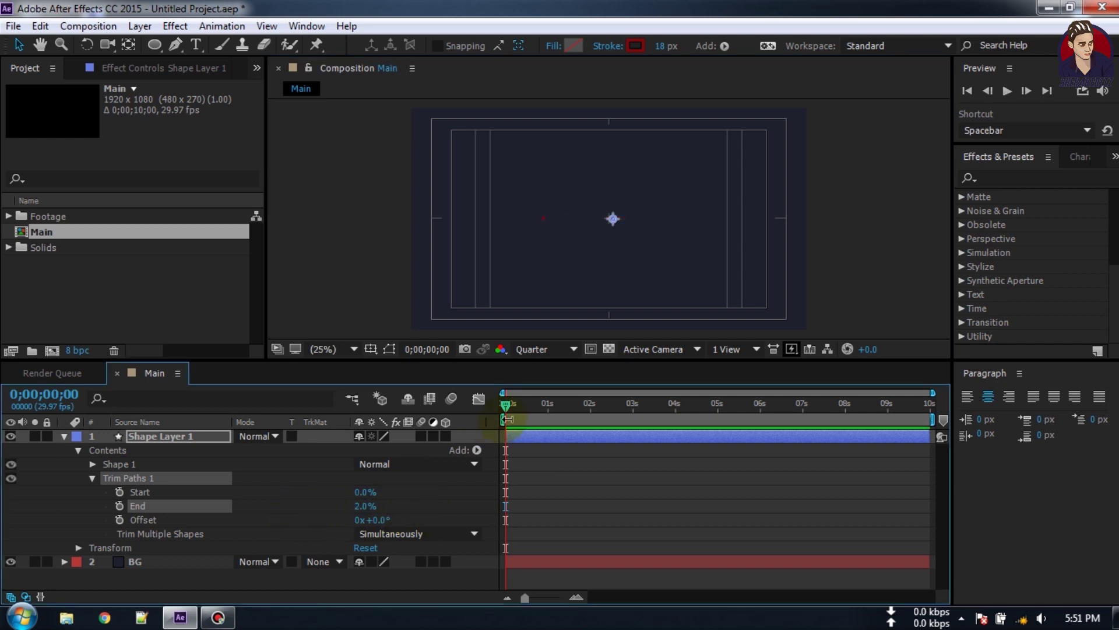
pyautogui.moveTo(504, 406); pyautogui.dragTo(548, 411)
pyautogui.click(119, 506)
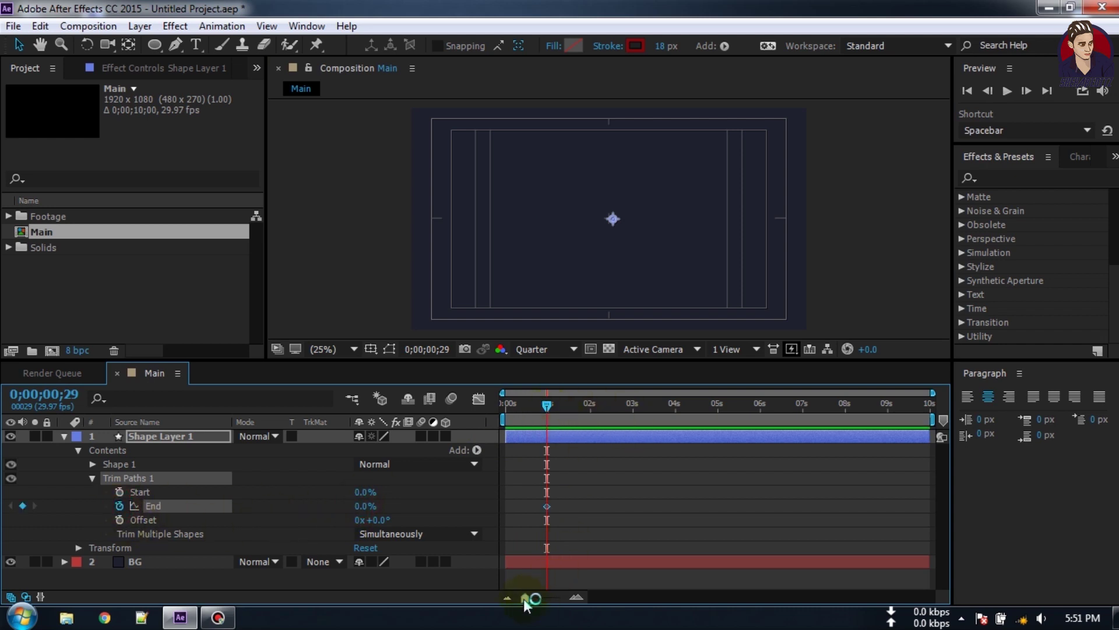
# - At 0;00;01;15, keyframe the Trim Paths End at 100%
pyautogui.moveTo(526, 600); pyautogui.dragTo(545, 596)
pyautogui.moveTo(611, 405); pyautogui.dragTo(644, 410)
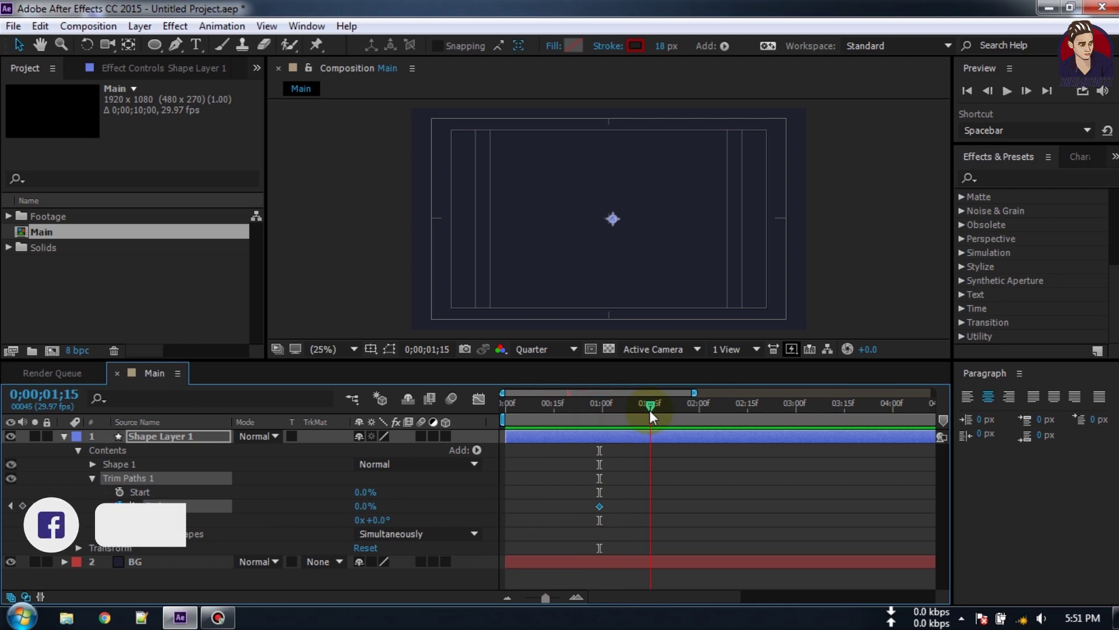
pyautogui.moveTo(650, 410); pyautogui.dragTo(649, 411)
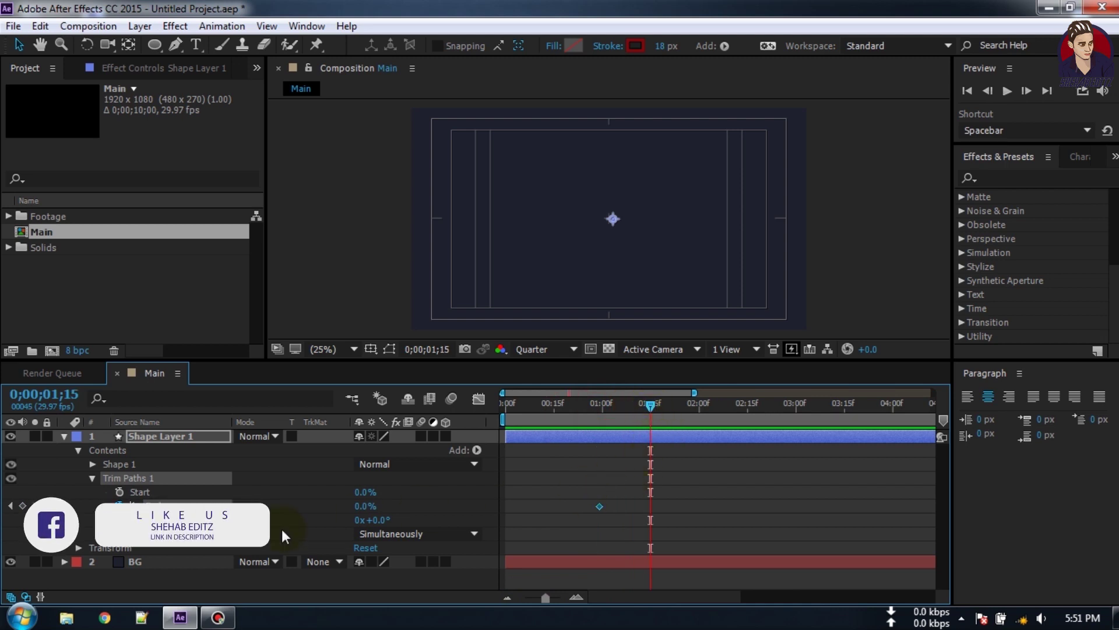
pyautogui.moveTo(365, 505); pyautogui.dragTo(530, 500)
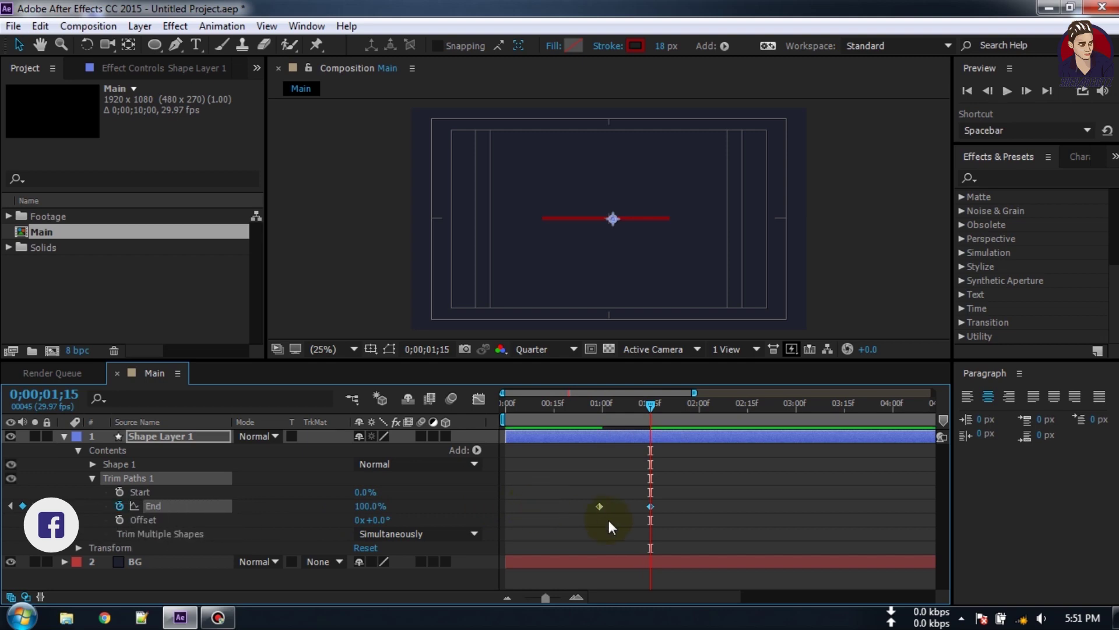
# - Apply Easy Ease to both Trim Paths End keyframes
pyautogui.moveTo(666, 505); pyautogui.dragTo(574, 512)
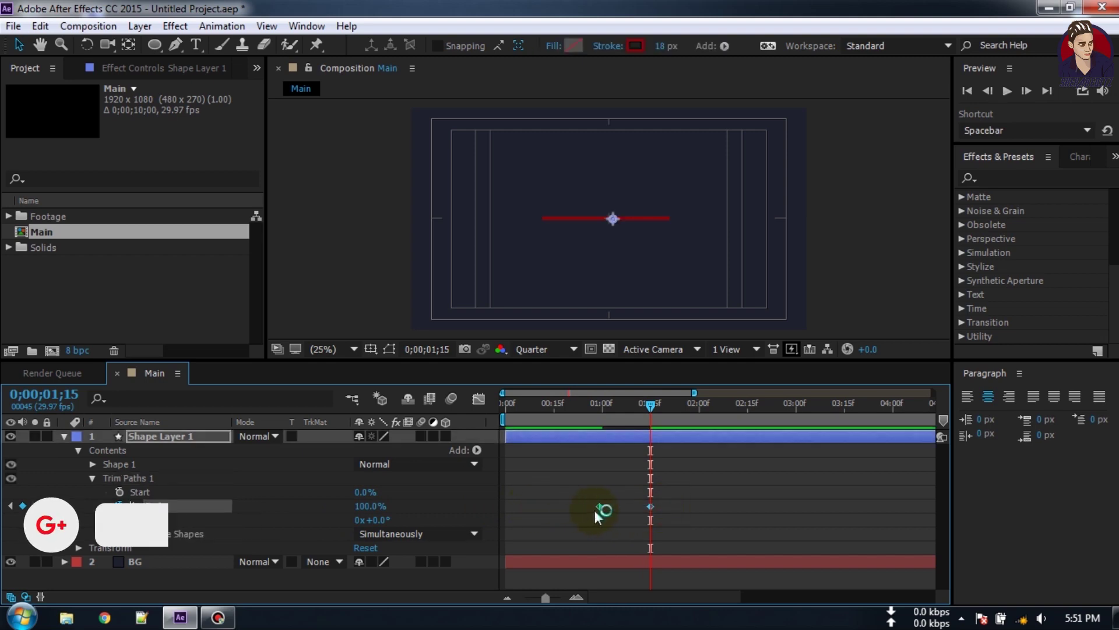
pyautogui.rightClick(595, 509)
pyautogui.moveTo(732, 492)
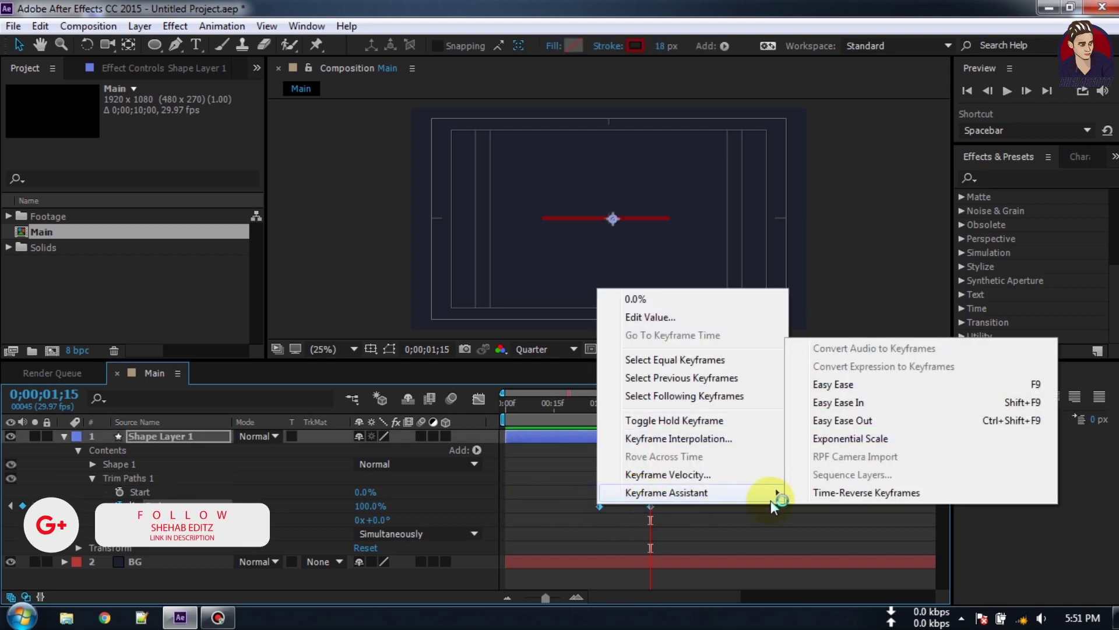
pyautogui.click(851, 384)
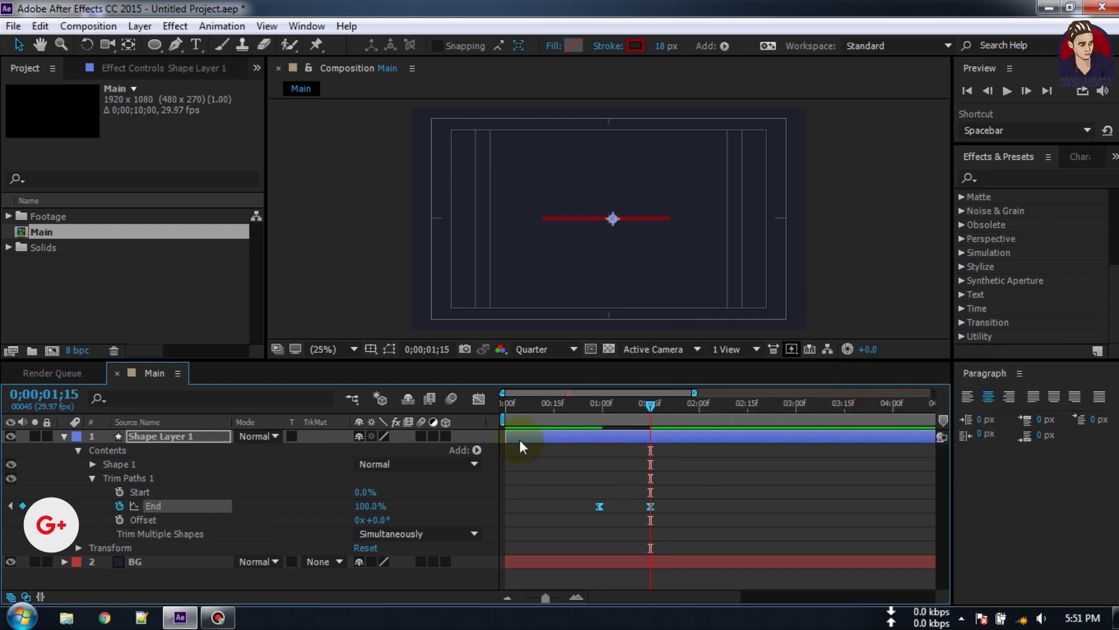
# - Adjust the easing of the End keyframes in the speed graph, return to the layer bars and collapse Shape Layer 1
pyautogui.click(481, 400)
pyautogui.moveTo(685, 501); pyautogui.dragTo(591, 562)
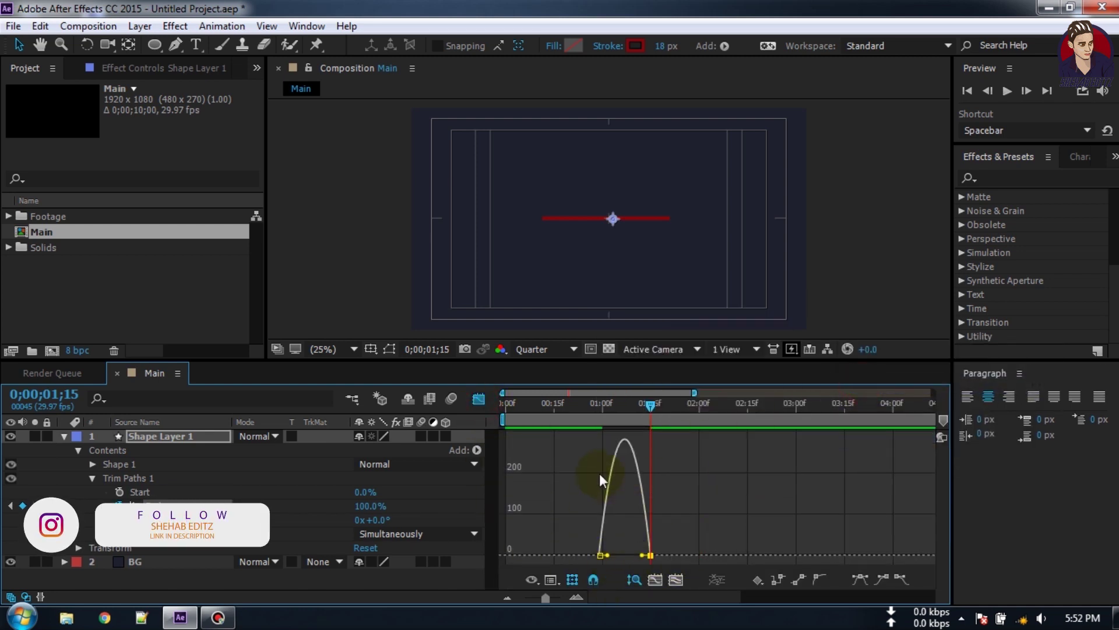
pyautogui.rightClick(636, 518)
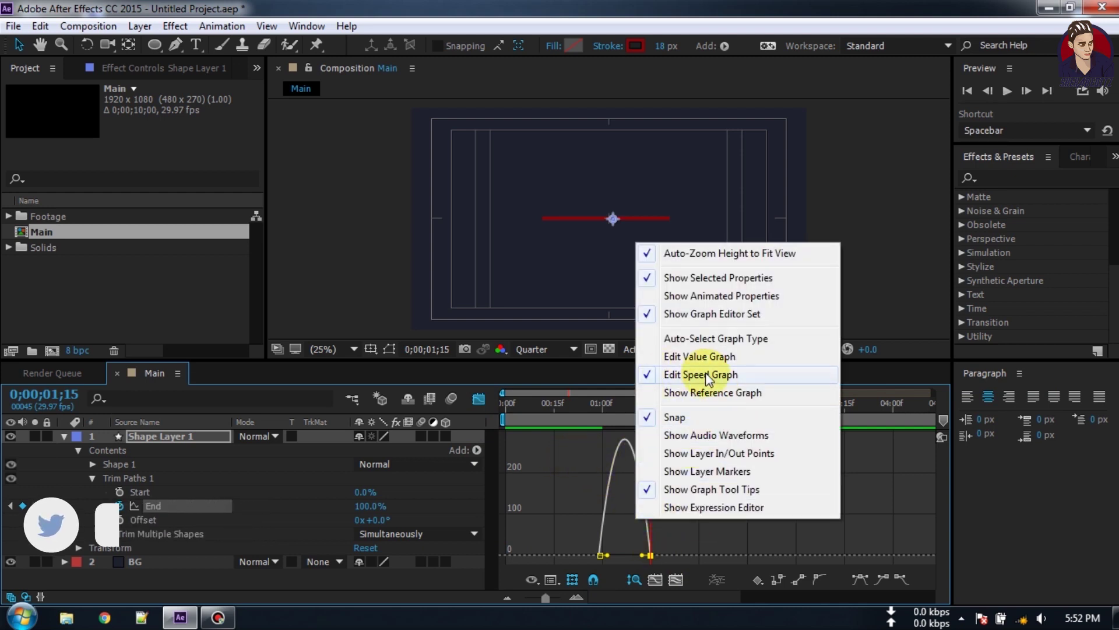
pyautogui.click(671, 538)
pyautogui.moveTo(691, 466); pyautogui.dragTo(635, 554)
pyautogui.click(479, 398)
pyautogui.click(63, 436)
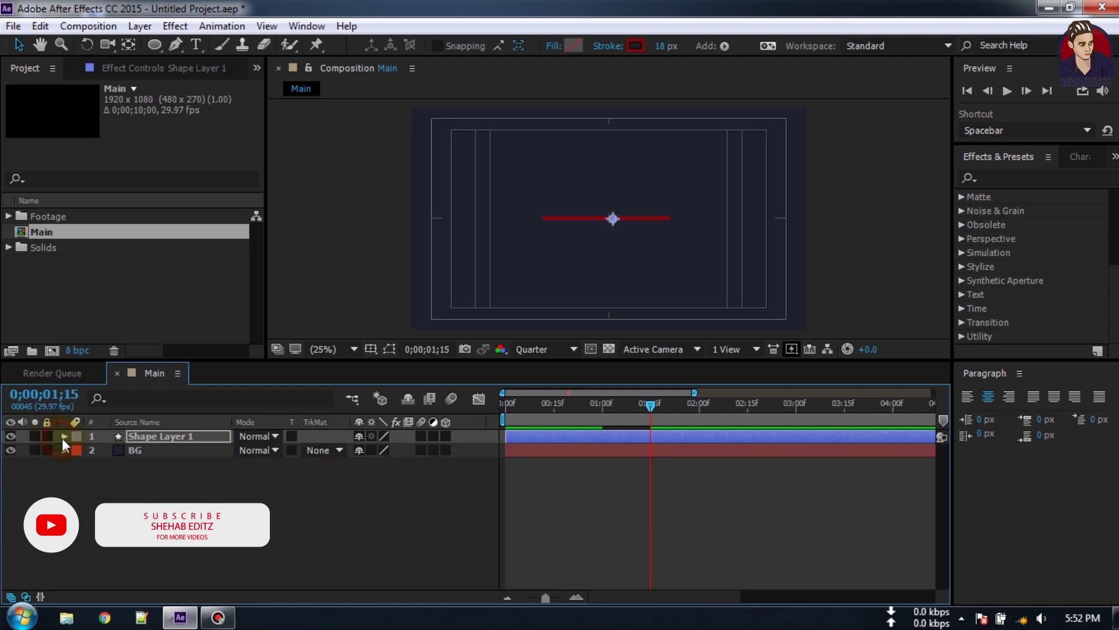
# - Deselect the layer and preview the line's reveal animation
pyautogui.click(225, 496)
pyautogui.press('space')
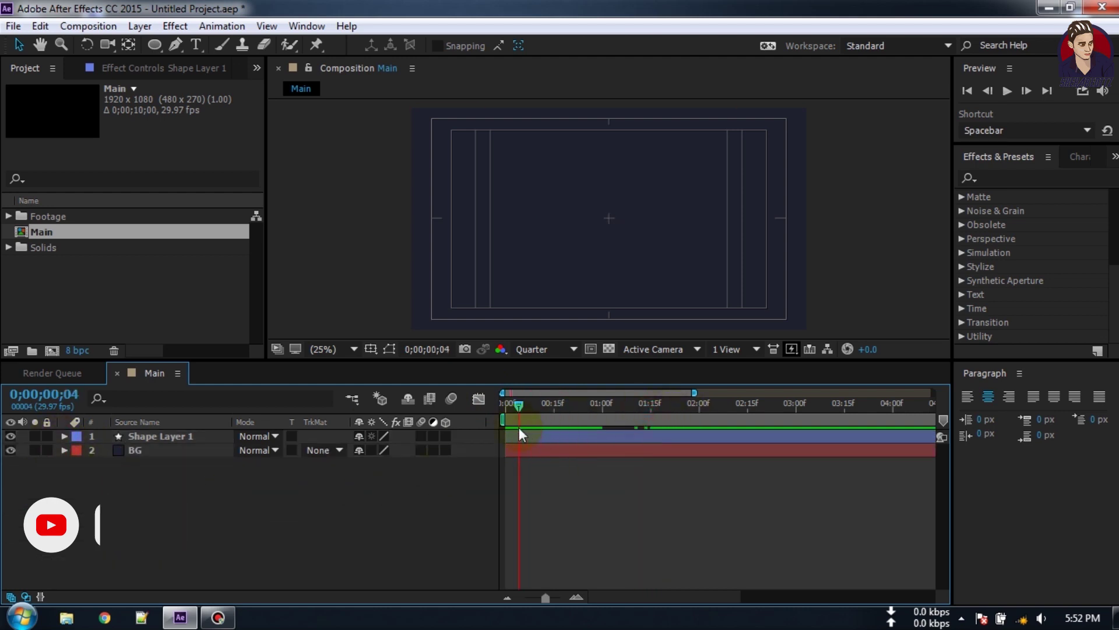
pyautogui.click(677, 404)
# - Reveal Shape Layer 1's keyframes, duplicate the layer, and collapse the original's properties
pyautogui.click(131, 438)
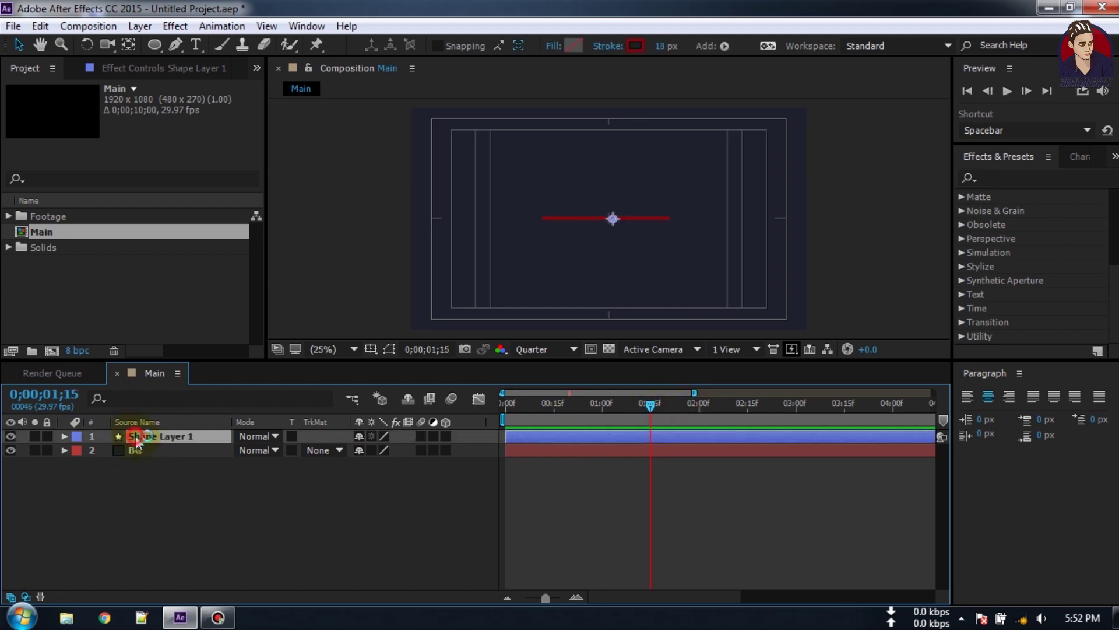
pyautogui.press('u')
pyautogui.moveTo(642, 411)
pyautogui.mouseDown()
pyautogui.moveTo(595, 420)
pyautogui.moveTo(646, 425)
pyautogui.mouseUp()
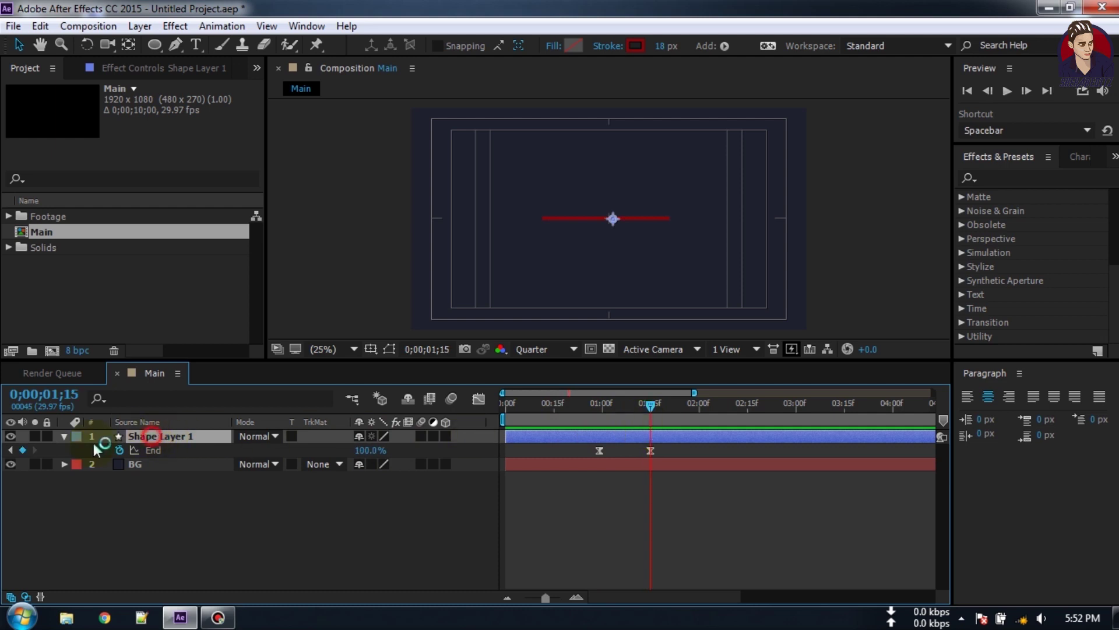
pyautogui.click(114, 439)
pyautogui.click(147, 442)
pyautogui.click(40, 25)
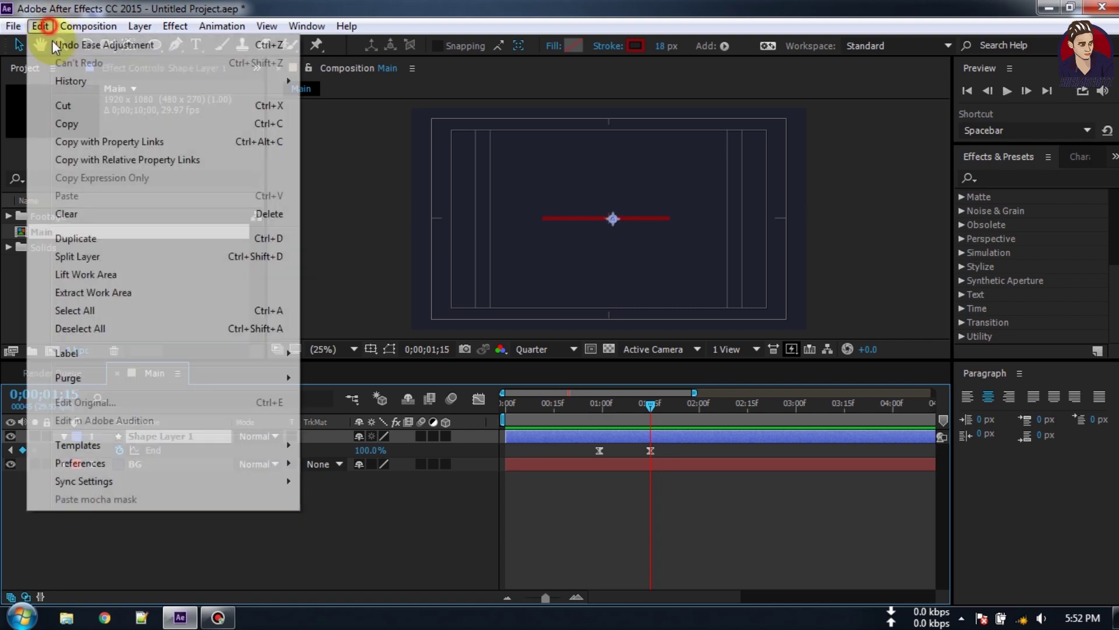
pyautogui.click(87, 238)
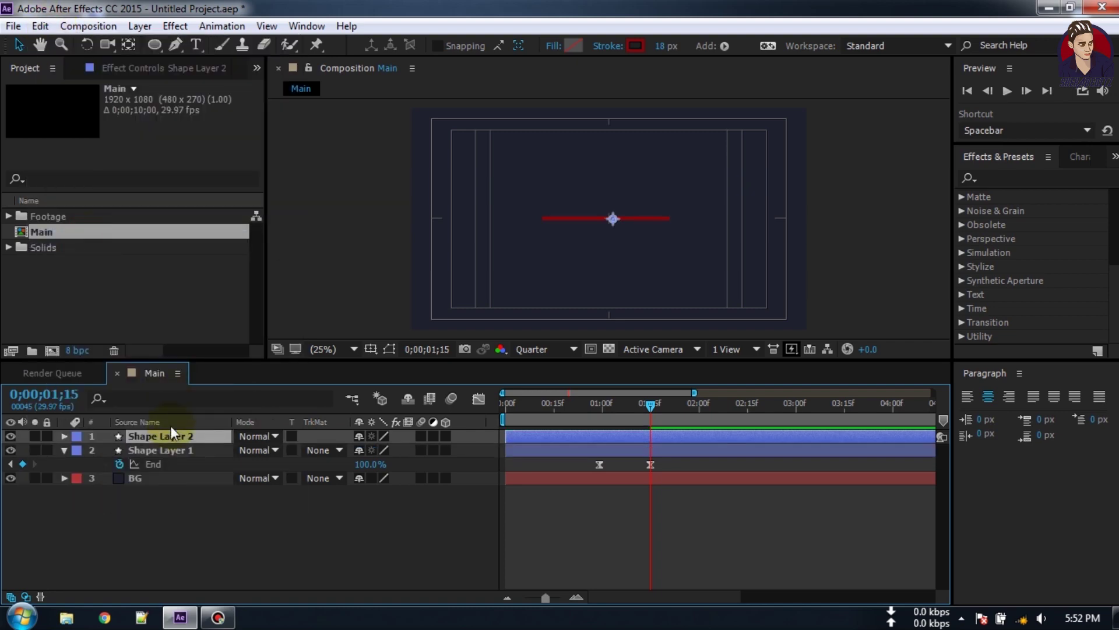
pyautogui.click(64, 450)
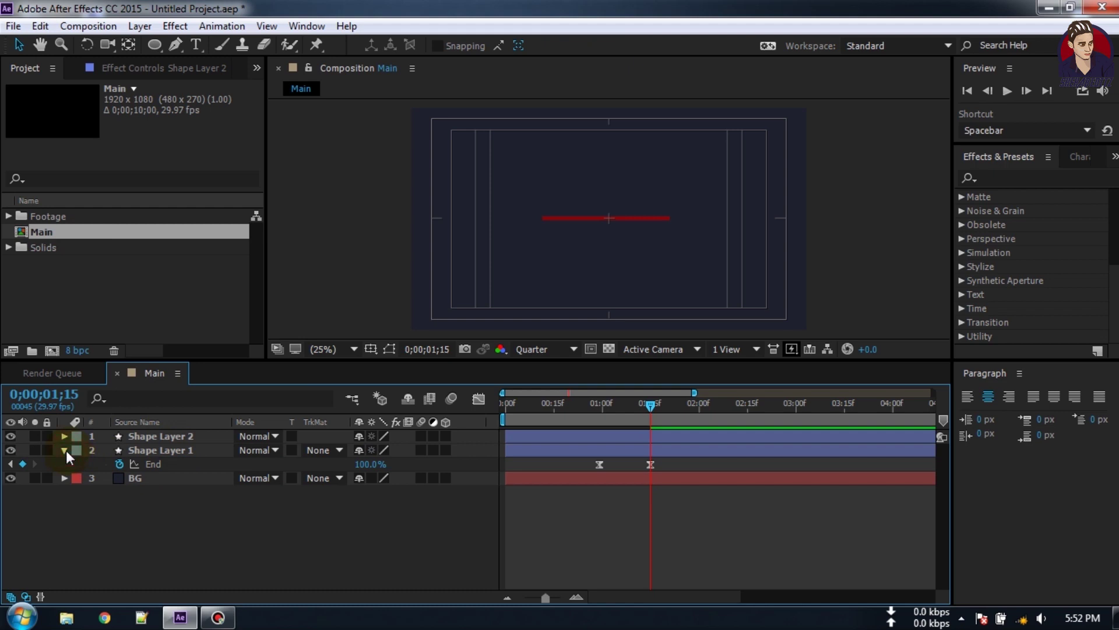
# - Add Position keyframes to both shape layers at 0;00;01;15 and move the current time to 0;00;01;26
pyautogui.click(169, 439)
pyautogui.keyDown('shift'); pyautogui.click(166, 450); pyautogui.keyUp('shift')
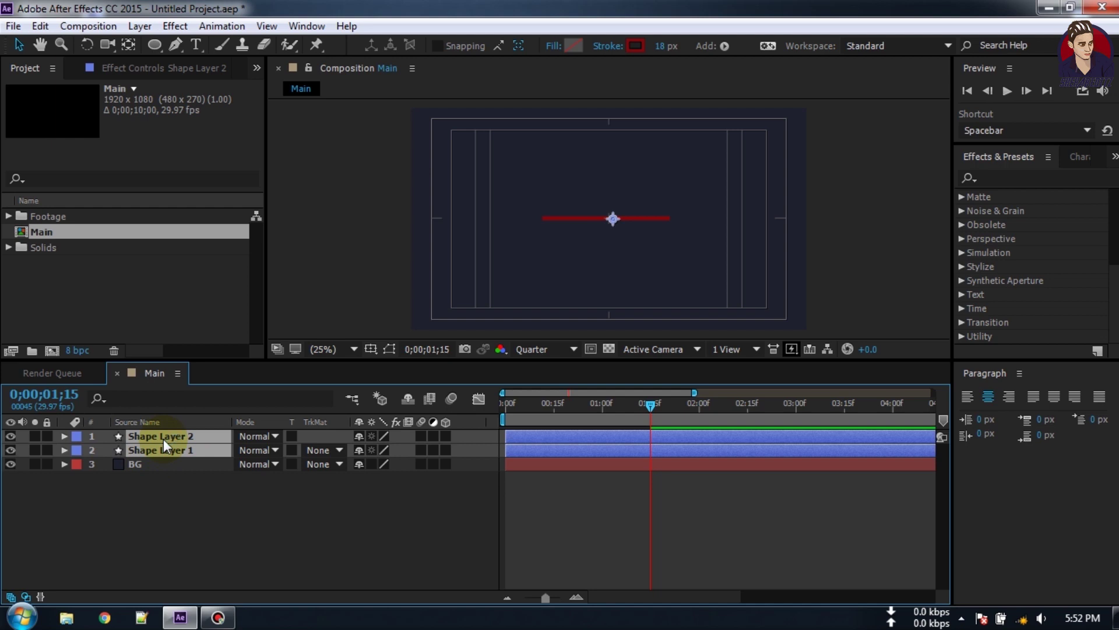
pyautogui.press('p')
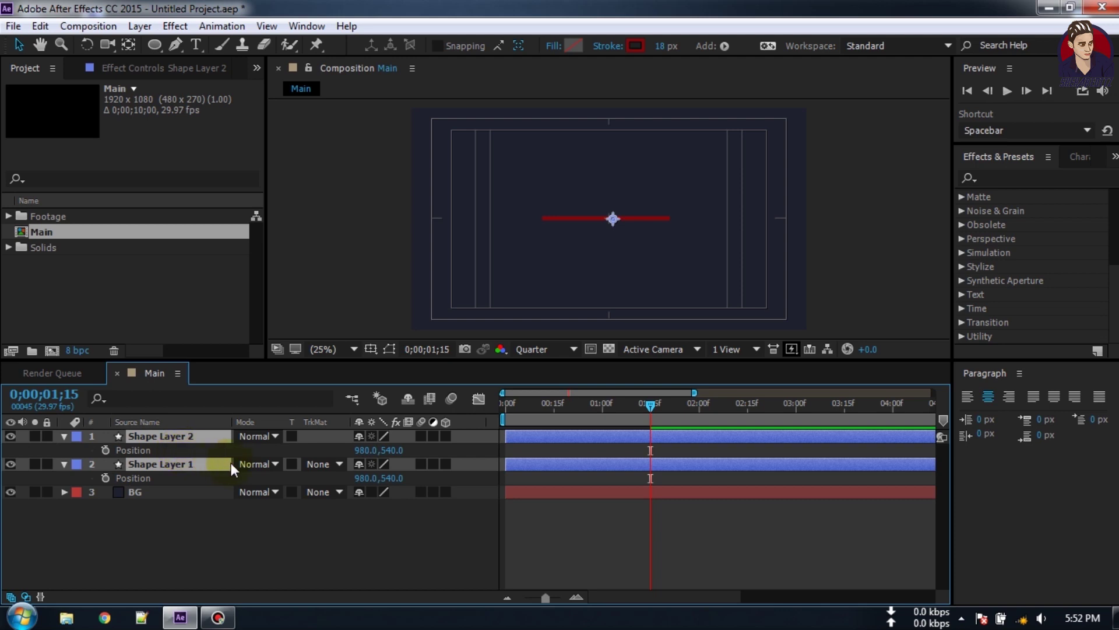
pyautogui.click(524, 473)
pyautogui.click(105, 449)
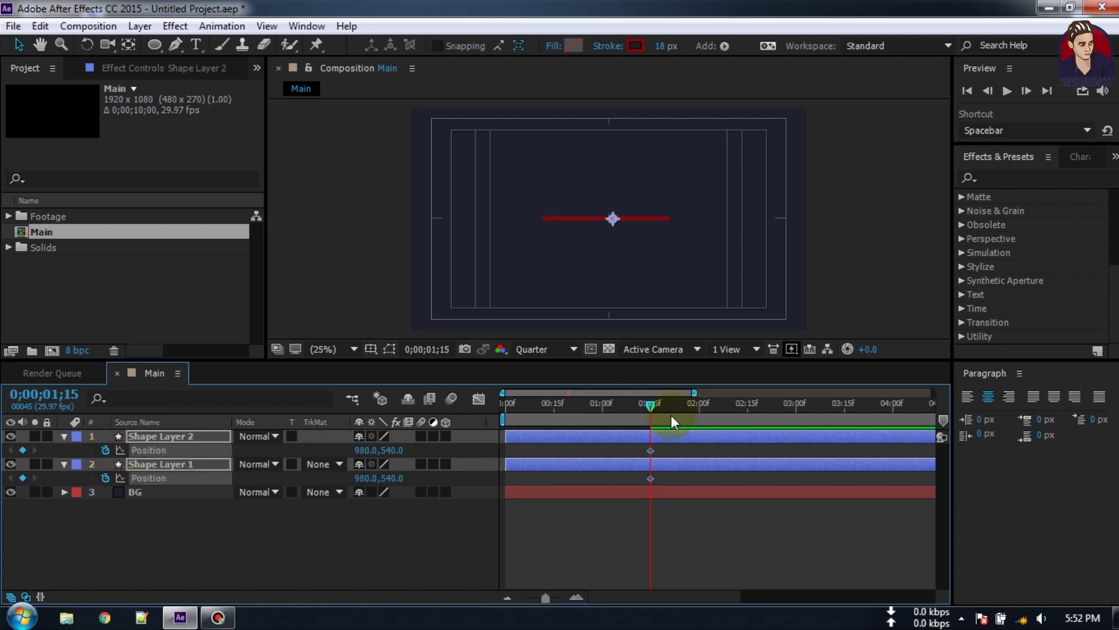
pyautogui.moveTo(655, 405); pyautogui.dragTo(687, 407)
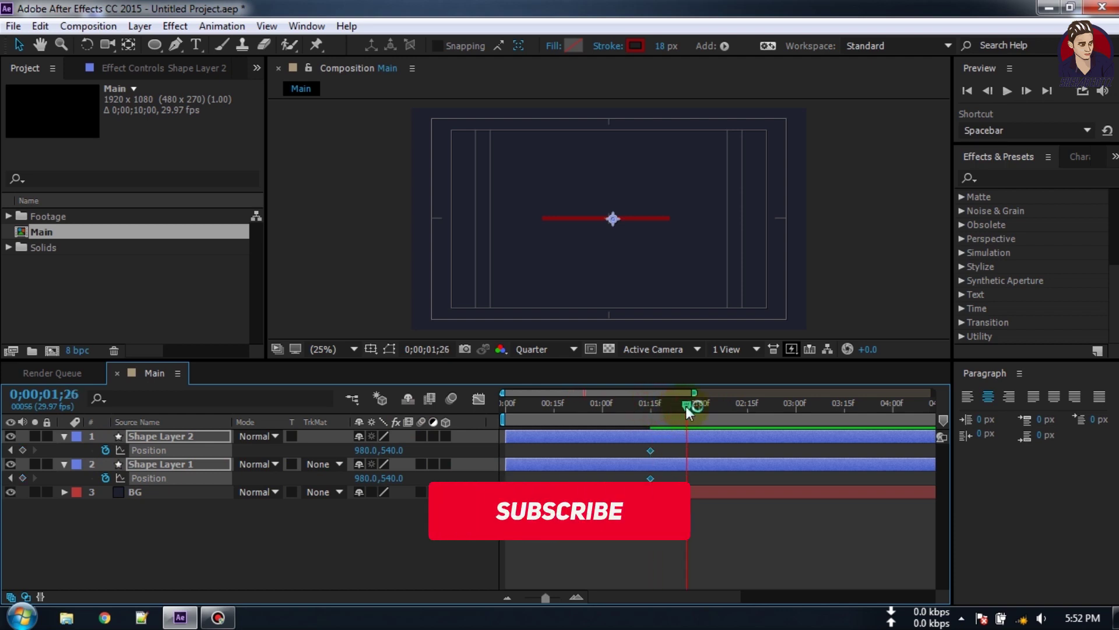
pyautogui.click(431, 464)
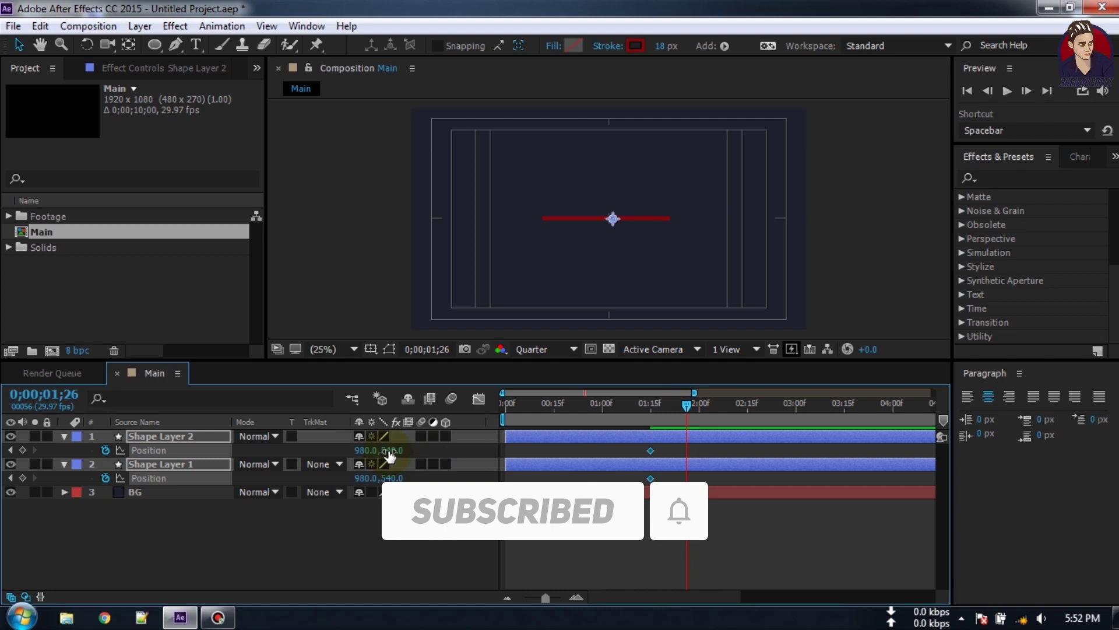
pyautogui.moveTo(388, 450); pyautogui.dragTo(438, 452)
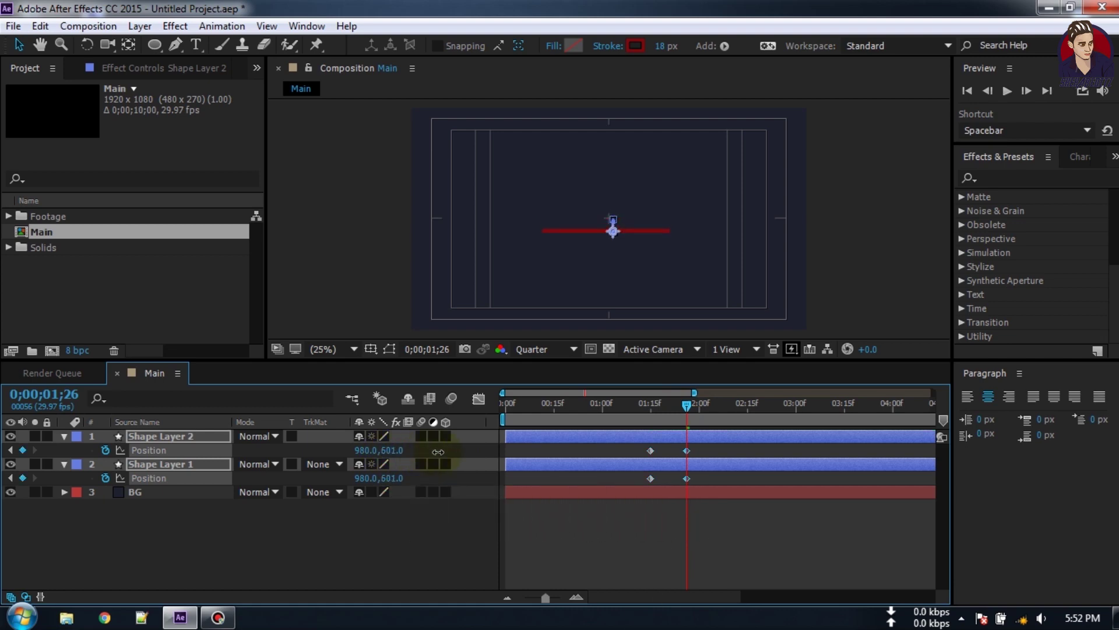
pyautogui.hotkey('ctrl', 'z')
# - At 0;00;01;26, move Shape Layer 2 down to Y 660 and Shape Layer 1 up to Y 440 by changing their Position values
pyautogui.click(144, 442)
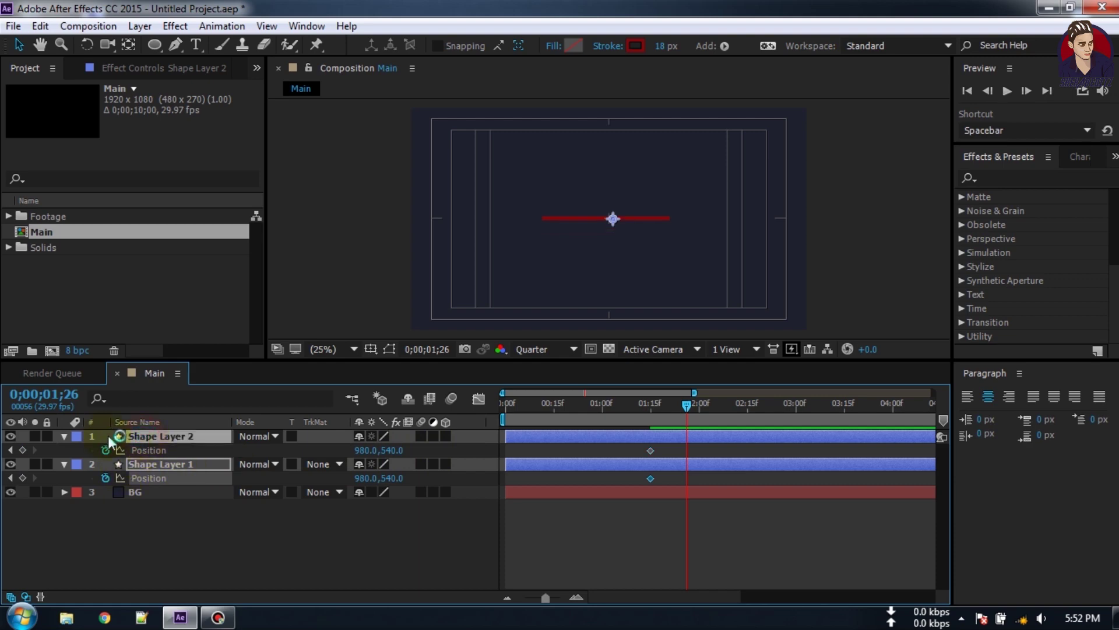
pyautogui.click(155, 439)
pyautogui.moveTo(389, 451); pyautogui.dragTo(458, 450)
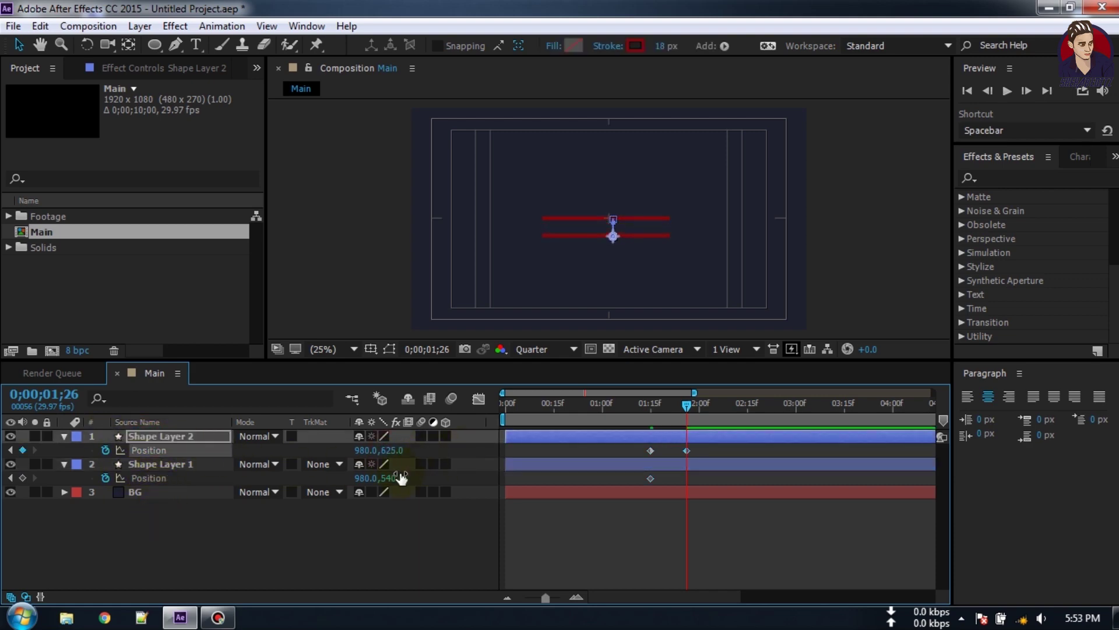
pyautogui.moveTo(389, 478); pyautogui.dragTo(321, 477)
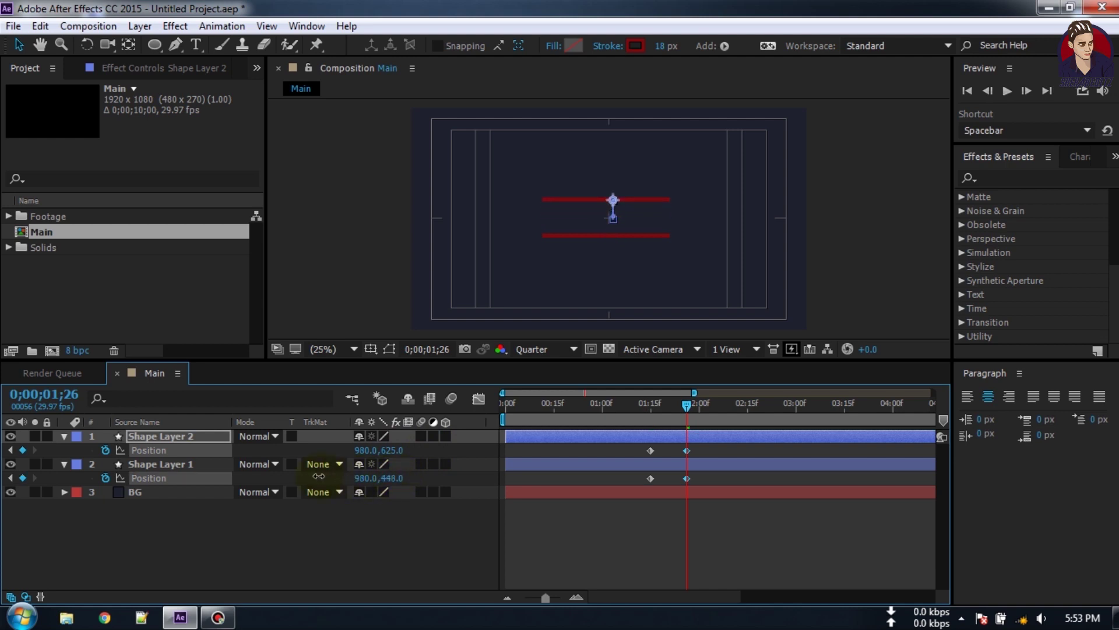
pyautogui.click(387, 464)
pyautogui.moveTo(389, 450)
pyautogui.mouseDown()
pyautogui.moveTo(415, 449)
pyautogui.moveTo(396, 454)
pyautogui.mouseUp()
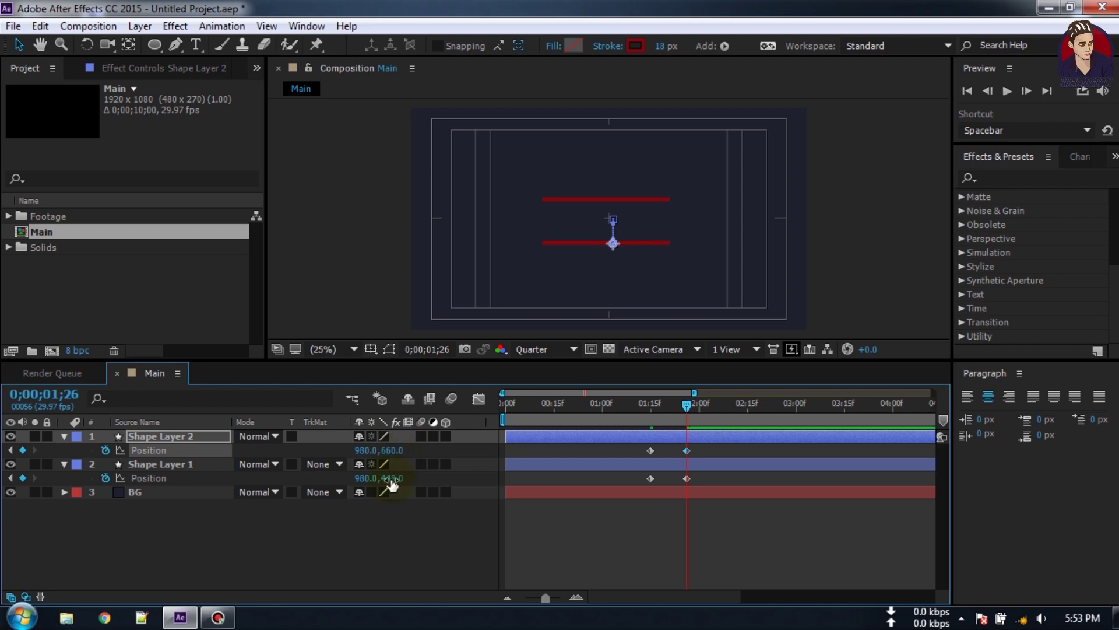
pyautogui.click(387, 478)
pyautogui.moveTo(387, 479); pyautogui.dragTo(383, 479)
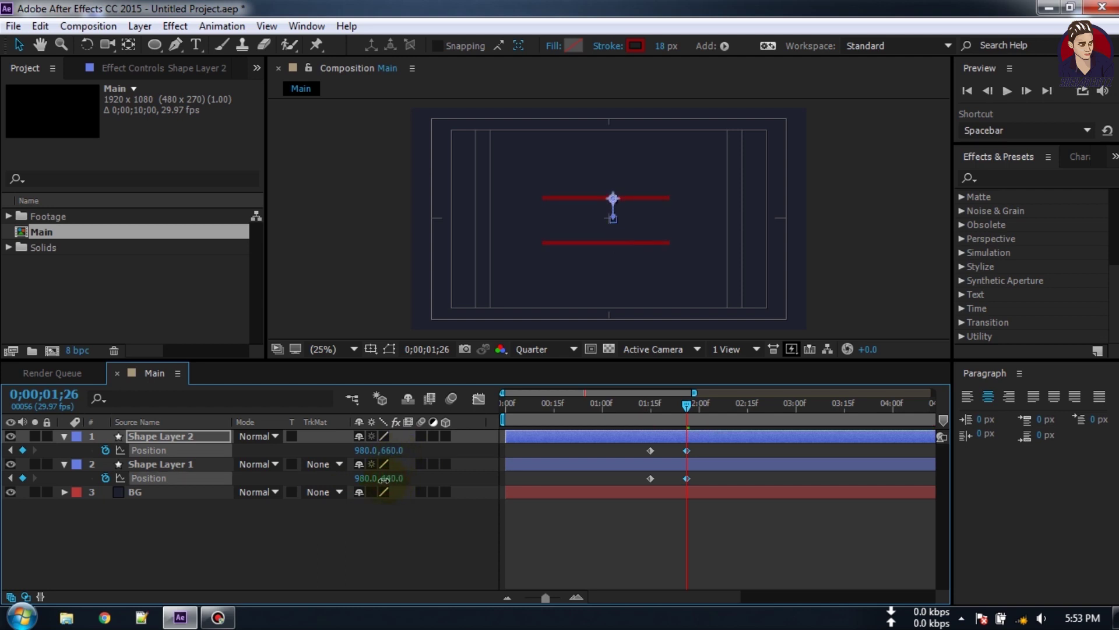
pyautogui.click(387, 511)
# - Apply Easy Ease to the Position keyframes of both shape layers and preview the separating lines
pyautogui.moveTo(687, 405); pyautogui.dragTo(716, 489)
pyautogui.rightClick(689, 478)
pyautogui.moveTo(769, 470)
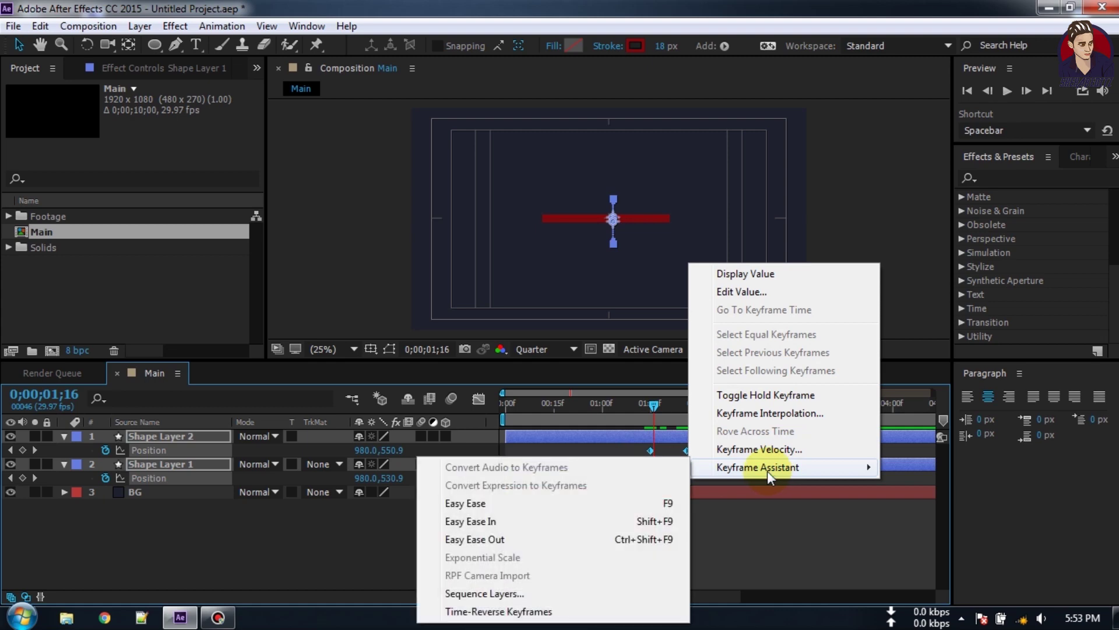
pyautogui.click(449, 500)
pyautogui.click(583, 506)
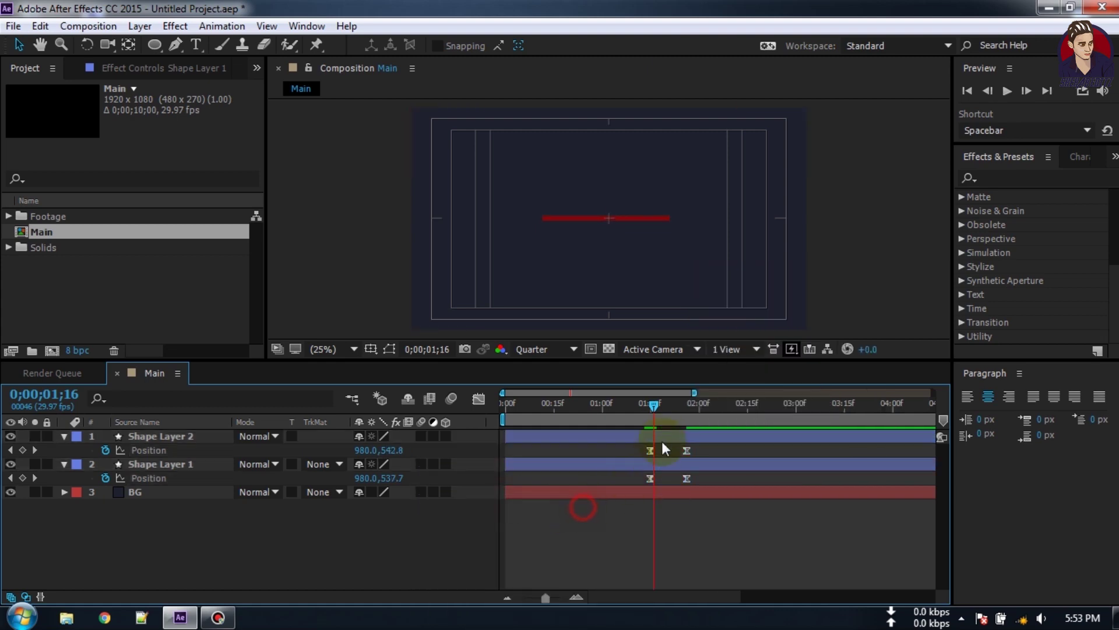
pyautogui.moveTo(657, 403); pyautogui.dragTo(695, 414)
pyautogui.press('space')
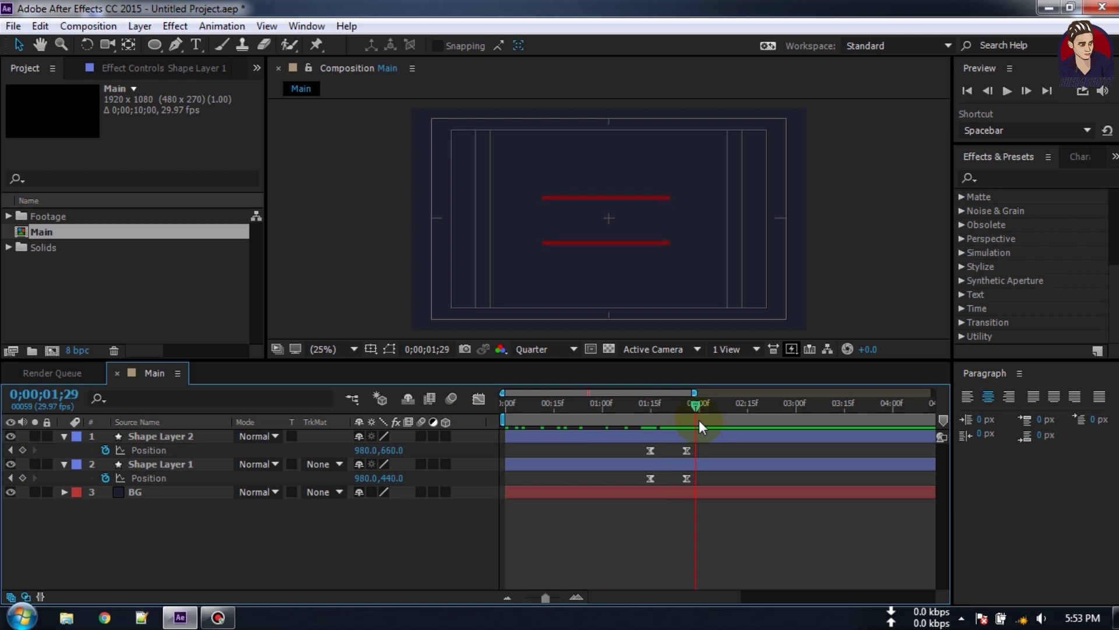
# - Collapse the properties of both shape layers and hide the Title/Action Safe guides in the composition view
pyautogui.click(63, 437)
pyautogui.click(64, 451)
pyautogui.click(129, 506)
pyautogui.moveTo(690, 406); pyautogui.dragTo(706, 434)
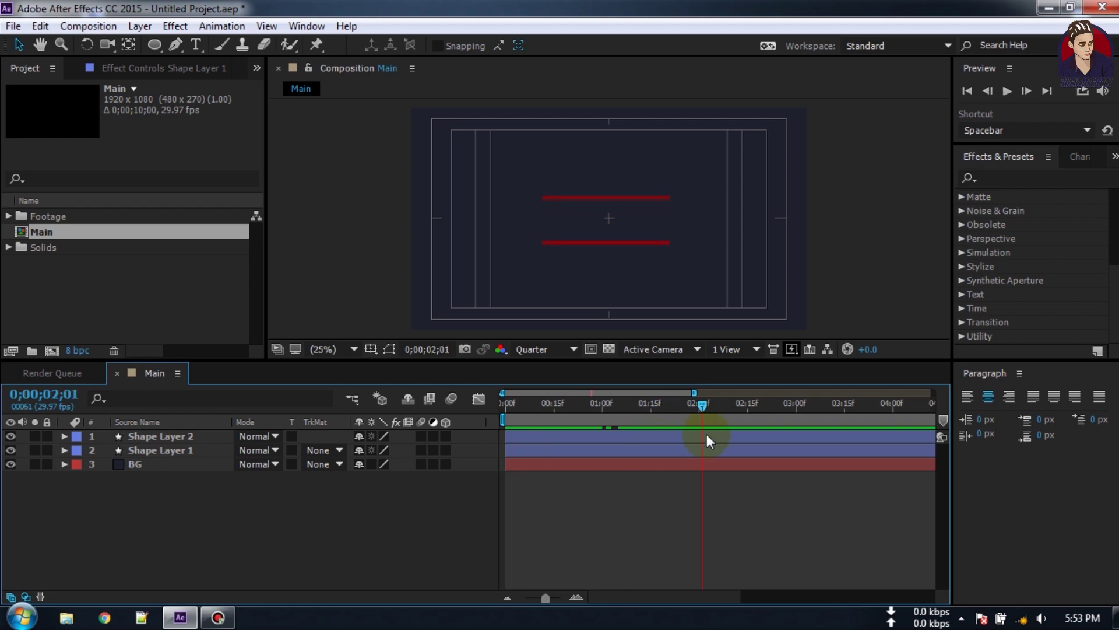
pyautogui.click(369, 349)
pyautogui.click(392, 365)
# - At 0;00;01;26, create a text layer reading WELCOME on the first line and TO HOME on the second
pyautogui.moveTo(709, 412); pyautogui.dragTo(685, 436)
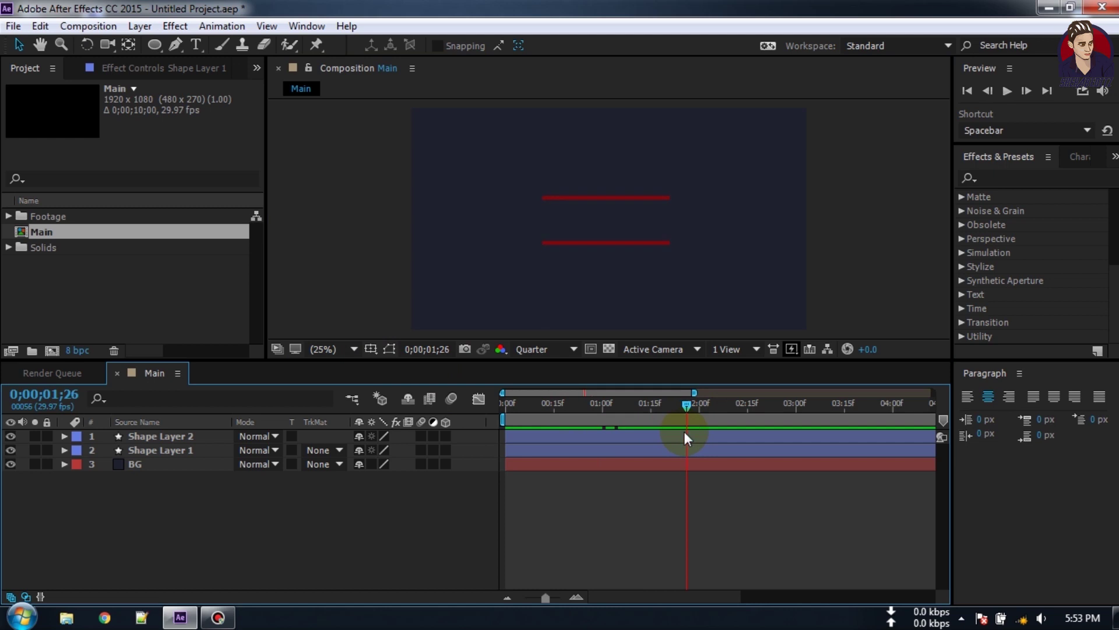
pyautogui.rightClick(100, 518)
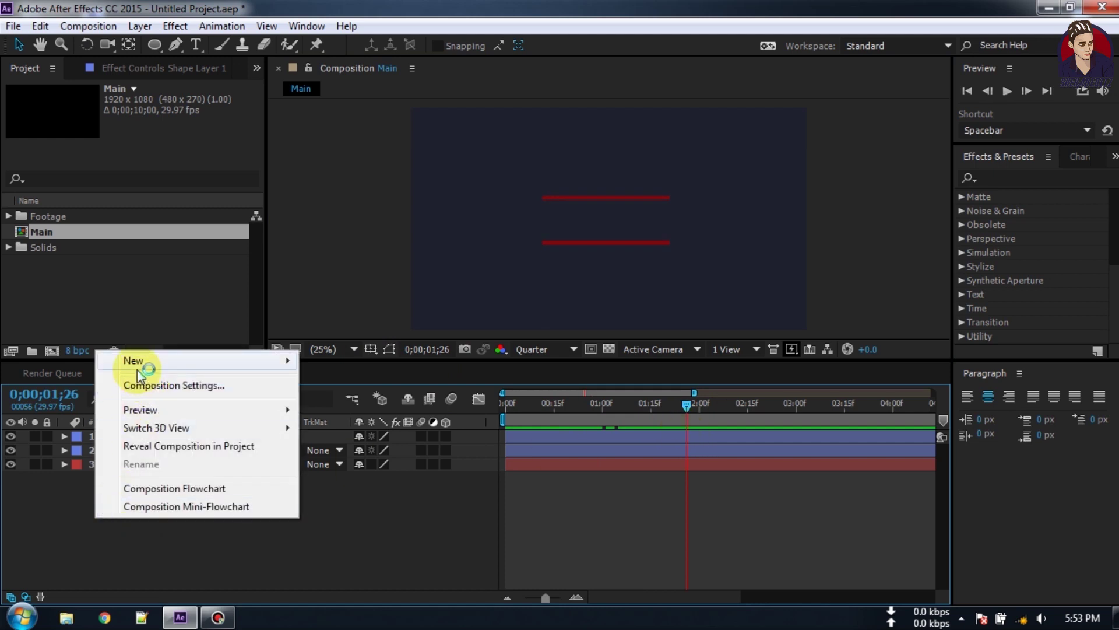
pyautogui.moveTo(250, 362)
pyautogui.click(357, 386)
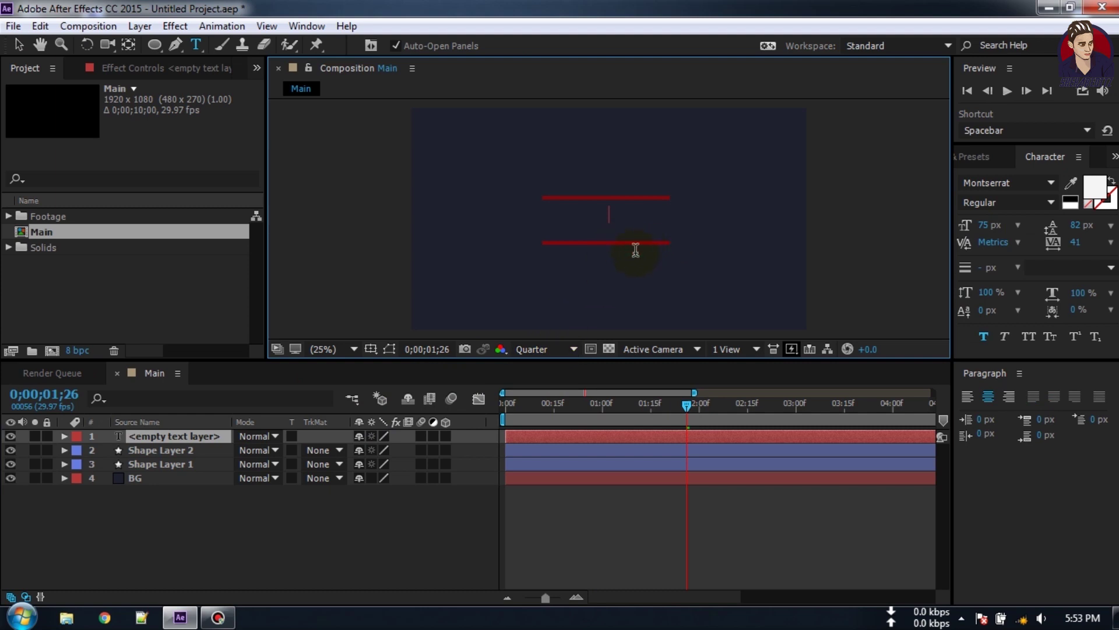
pyautogui.write('WE')
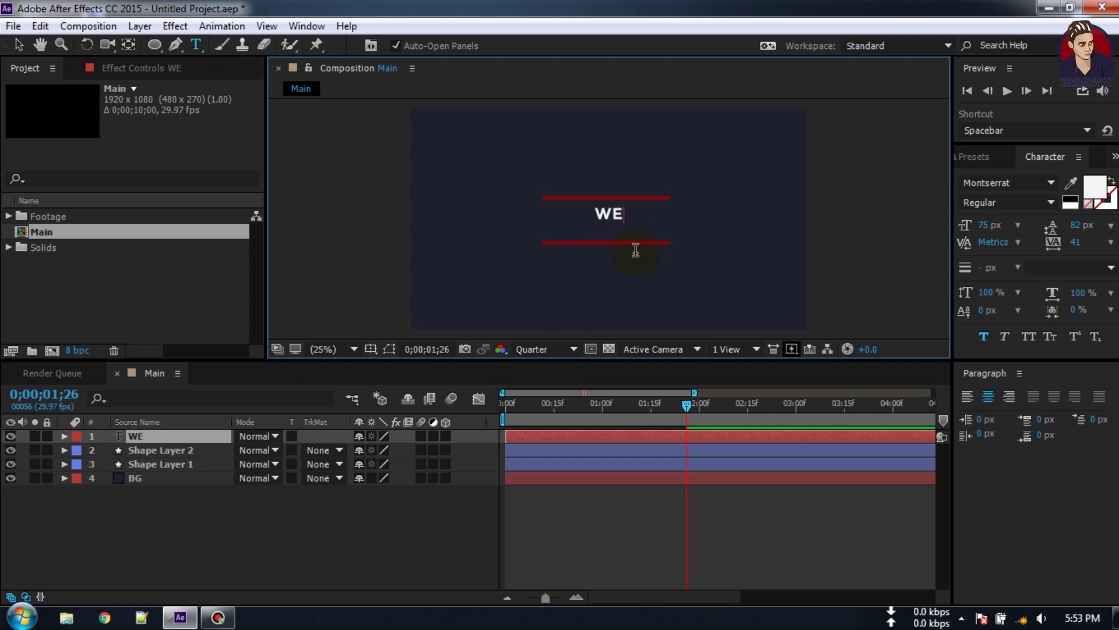
pyautogui.write('LCOME')
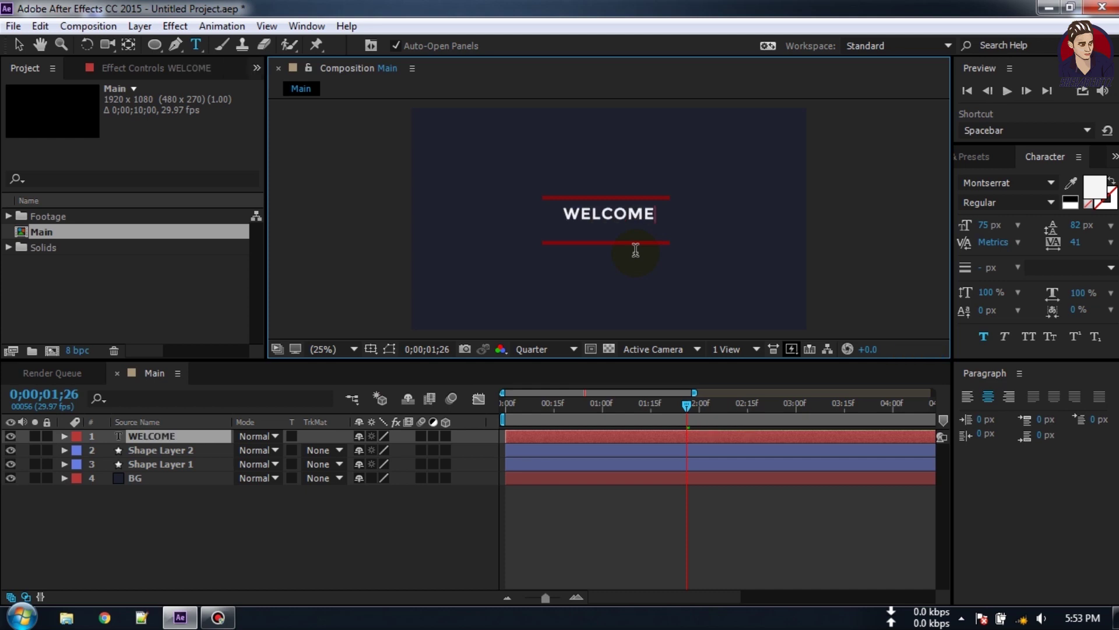
pyautogui.press('Return')
pyautogui.write('TO HOME')
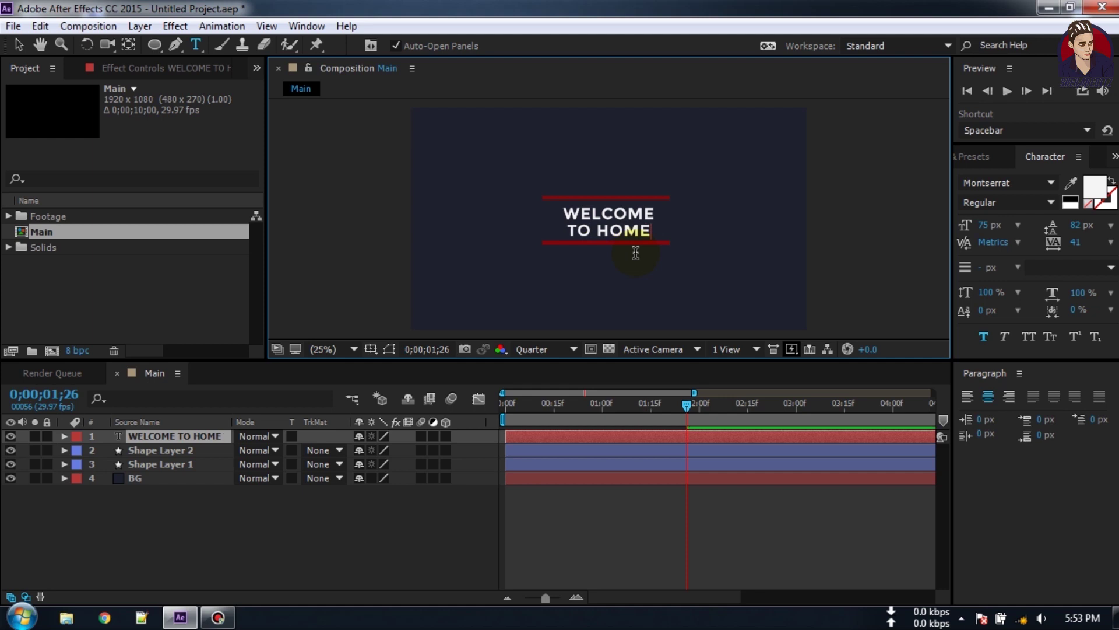
# - Turn off Faux Bold for the second text line, TO HOME
pyautogui.moveTo(664, 216); pyautogui.dragTo(548, 221)
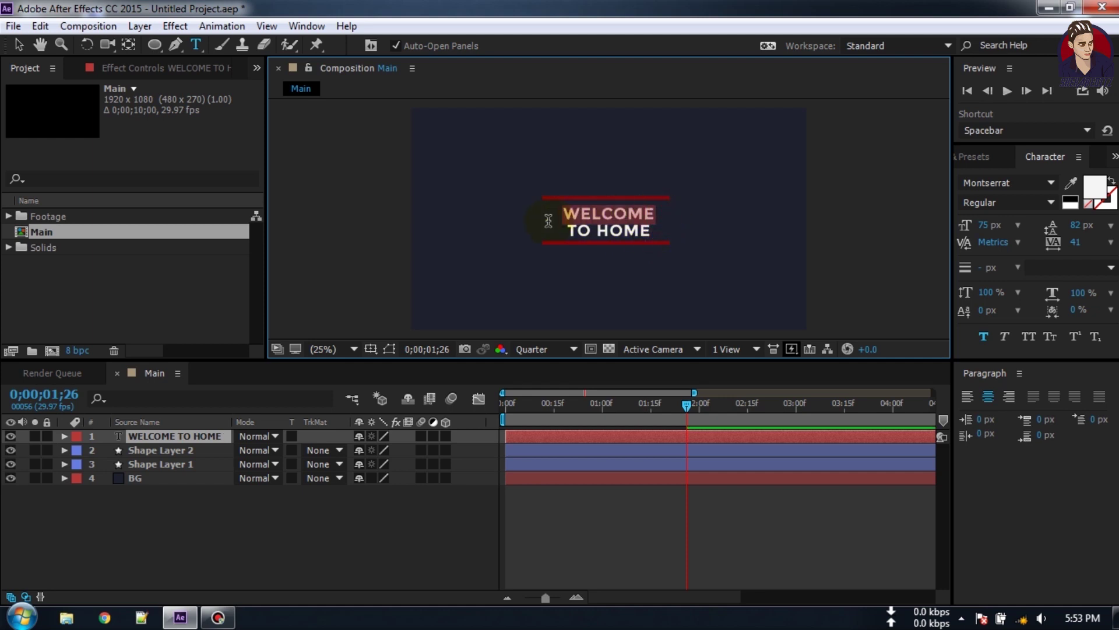
pyautogui.click(984, 339)
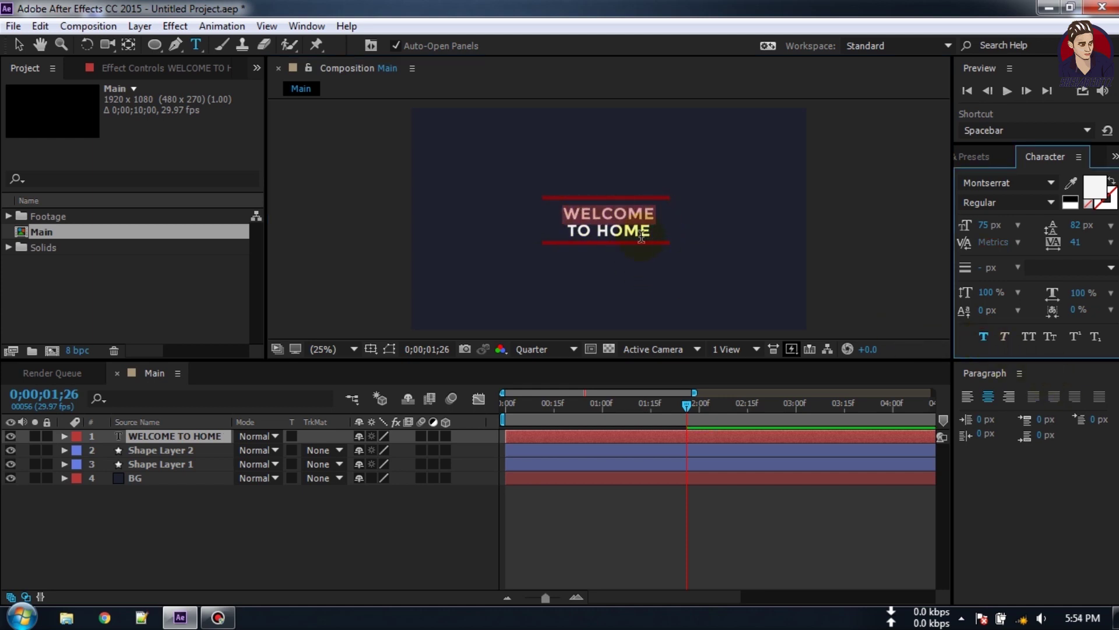
pyautogui.click(555, 233)
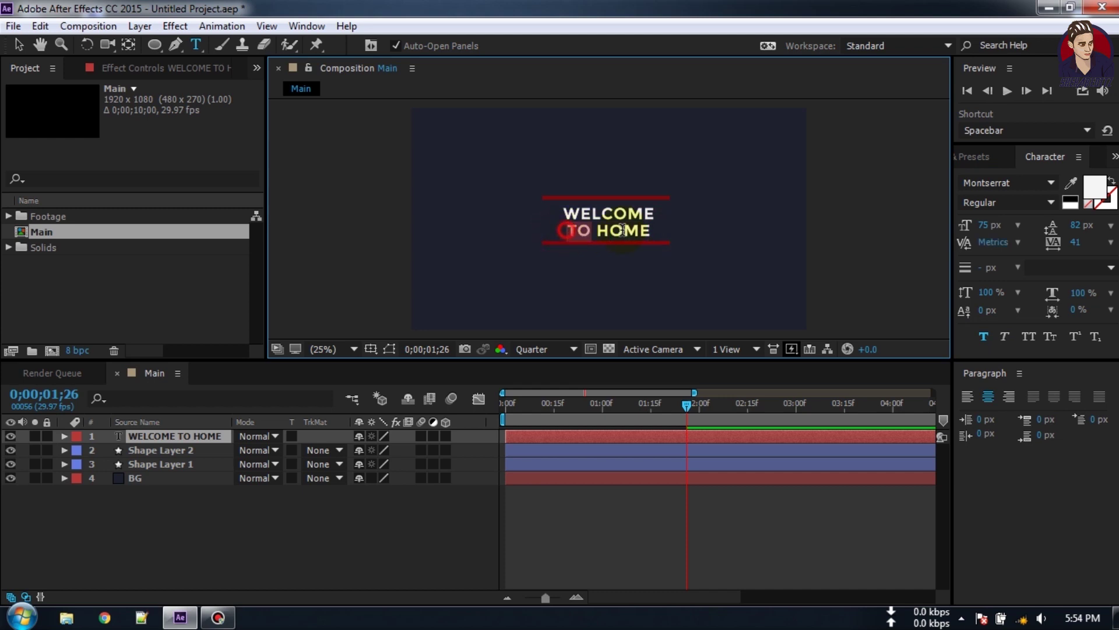
pyautogui.moveTo(672, 234); pyautogui.dragTo(565, 236)
pyautogui.click(982, 337)
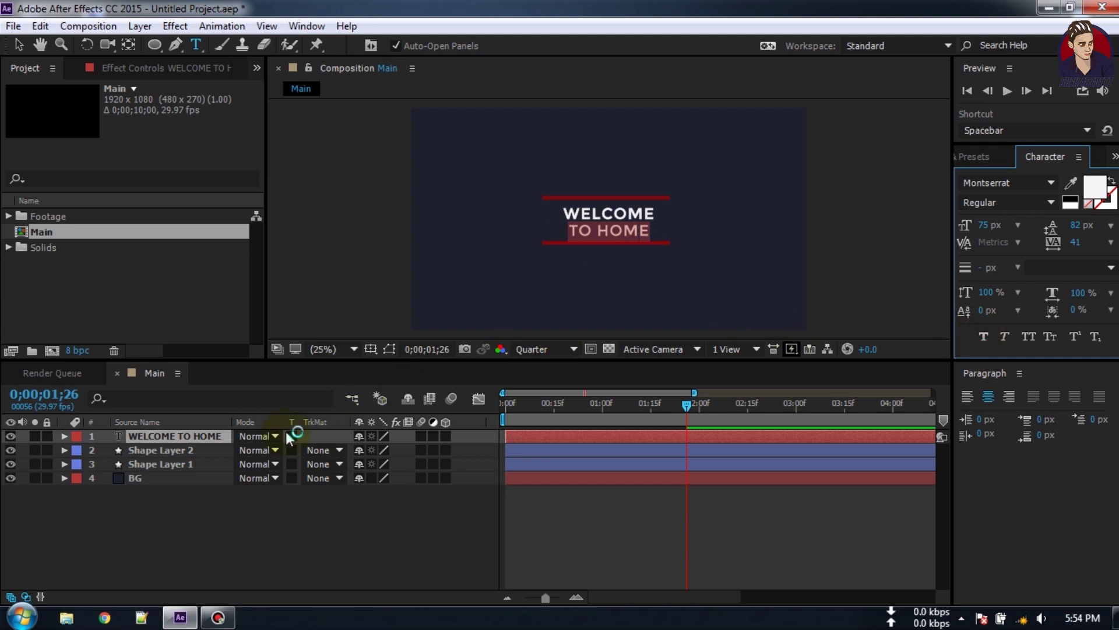
# - Reposition the WELCOME TO HOME text centrally between the two red lines and set the current time to 0;00;01;25
pyautogui.click(173, 439)
pyautogui.click(18, 44)
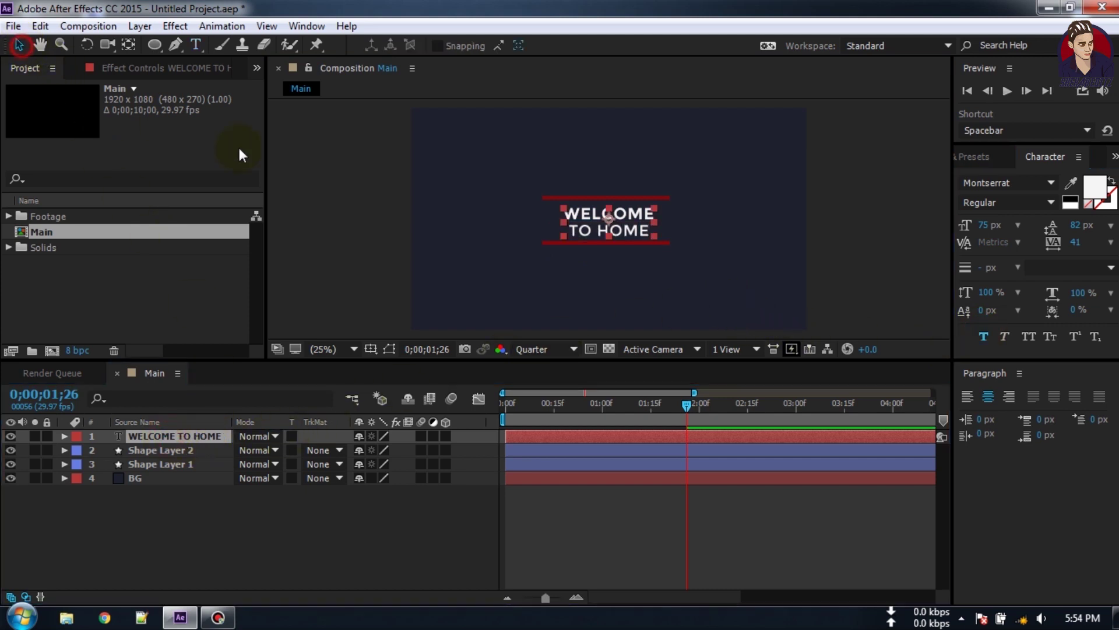
pyautogui.moveTo(622, 224); pyautogui.dragTo(619, 220)
pyautogui.click(311, 552)
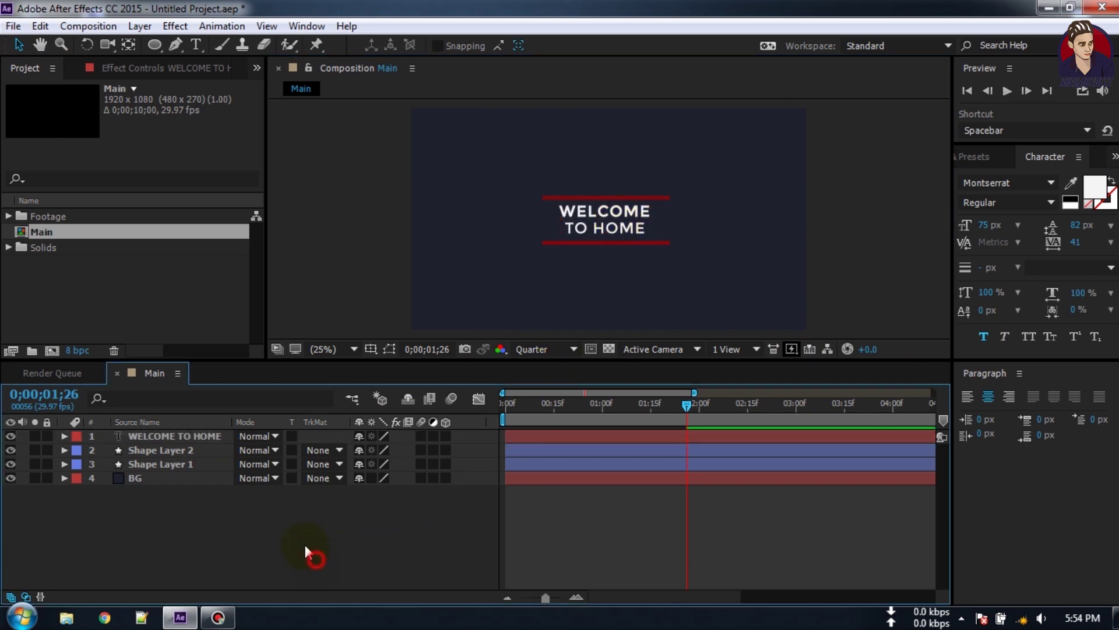
pyautogui.moveTo(686, 403)
pyautogui.mouseDown()
pyautogui.moveTo(667, 407)
pyautogui.moveTo(684, 409)
pyautogui.mouseUp()
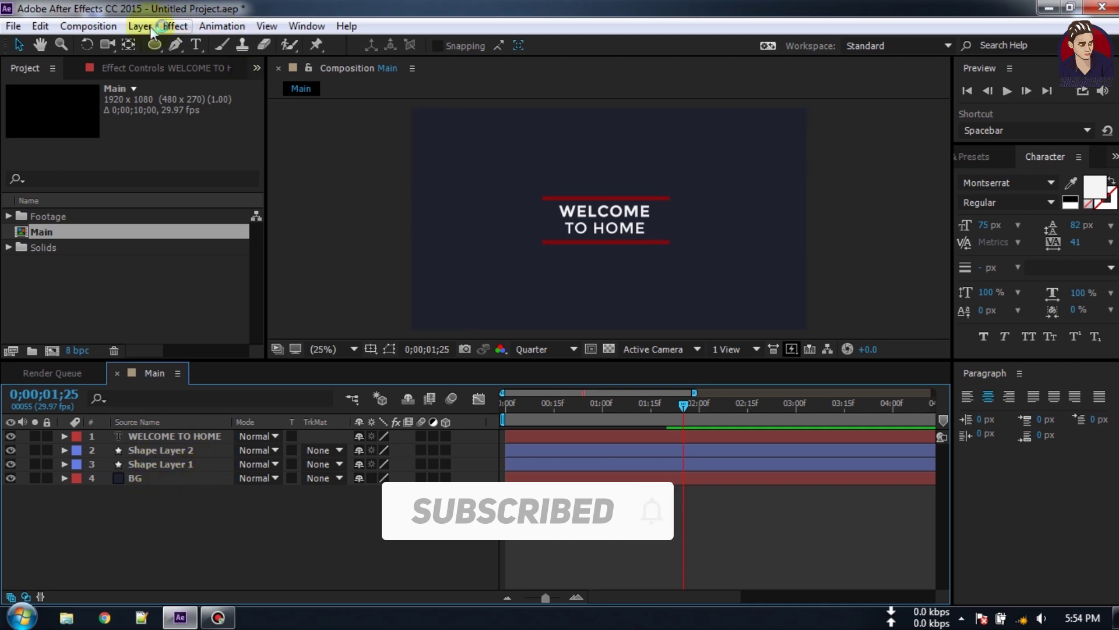
# - Draw a rectangle with no stroke and a solid black fill over the text, spanning from the upper to the lower red line
pyautogui.moveTo(148, 47); pyautogui.dragTo(222, 41)
pyautogui.click(477, 46)
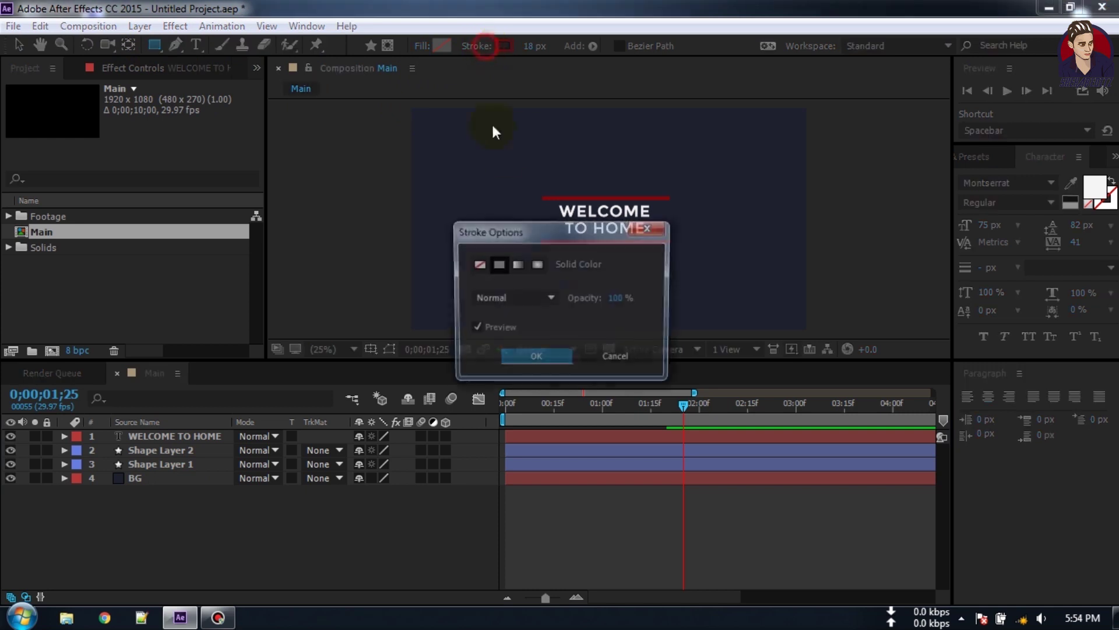
pyautogui.click(478, 264)
pyautogui.click(535, 358)
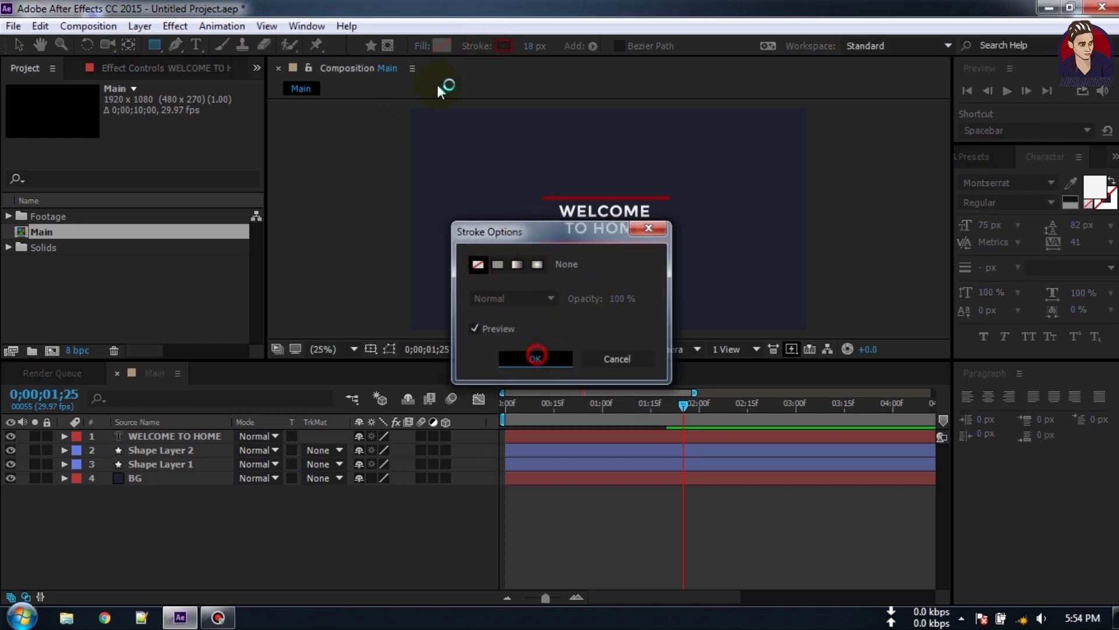
pyautogui.click(433, 44)
pyautogui.click(498, 264)
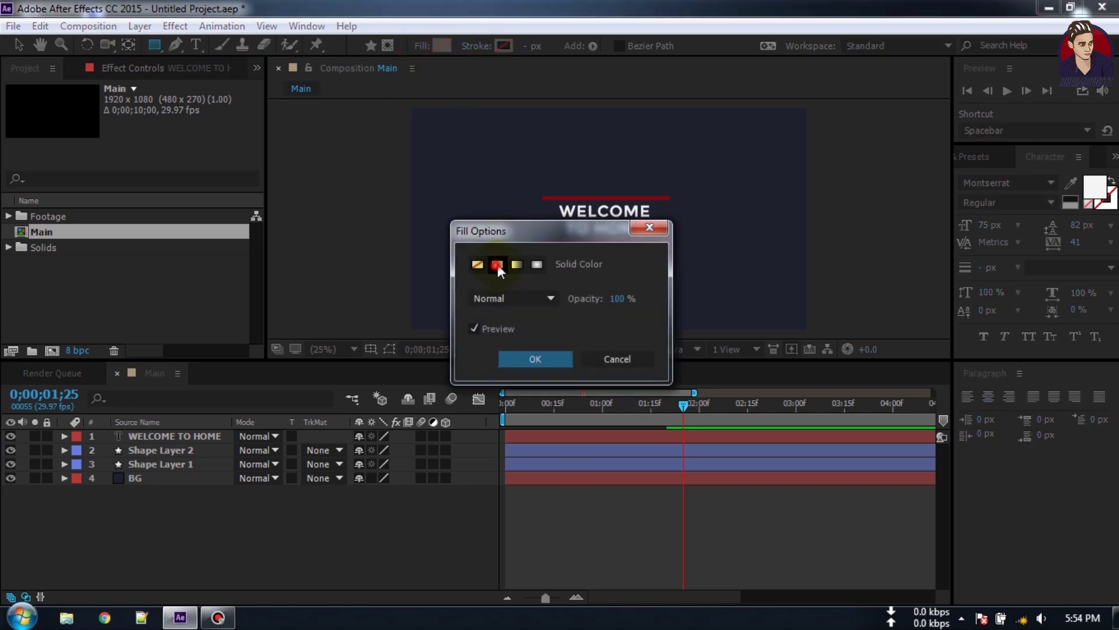
pyautogui.click(515, 358)
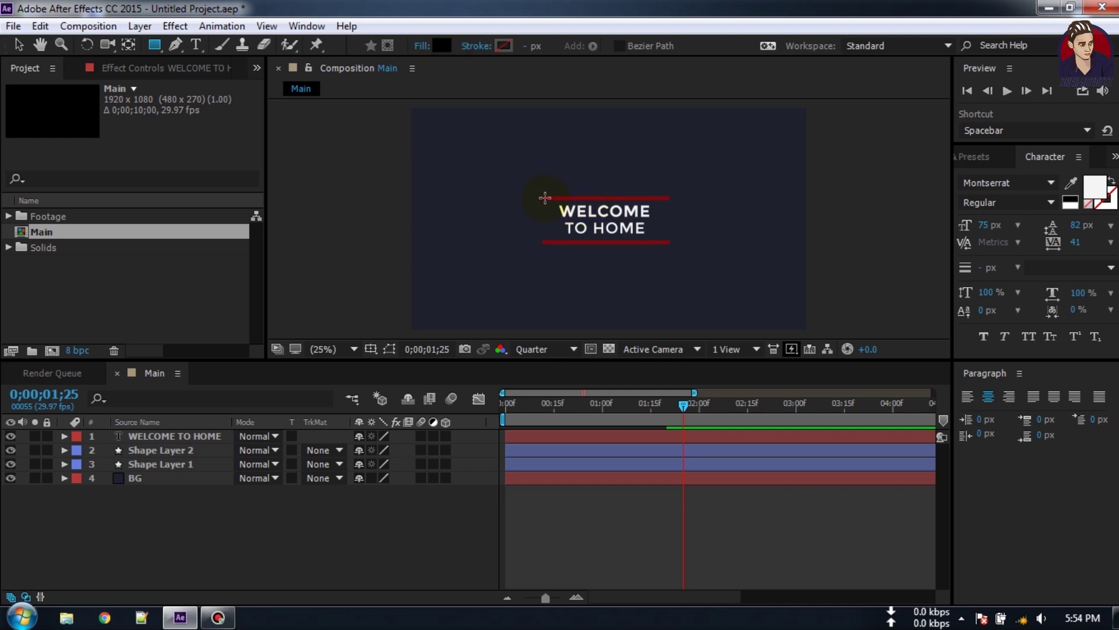
pyautogui.moveTo(544, 197); pyautogui.dragTo(668, 244)
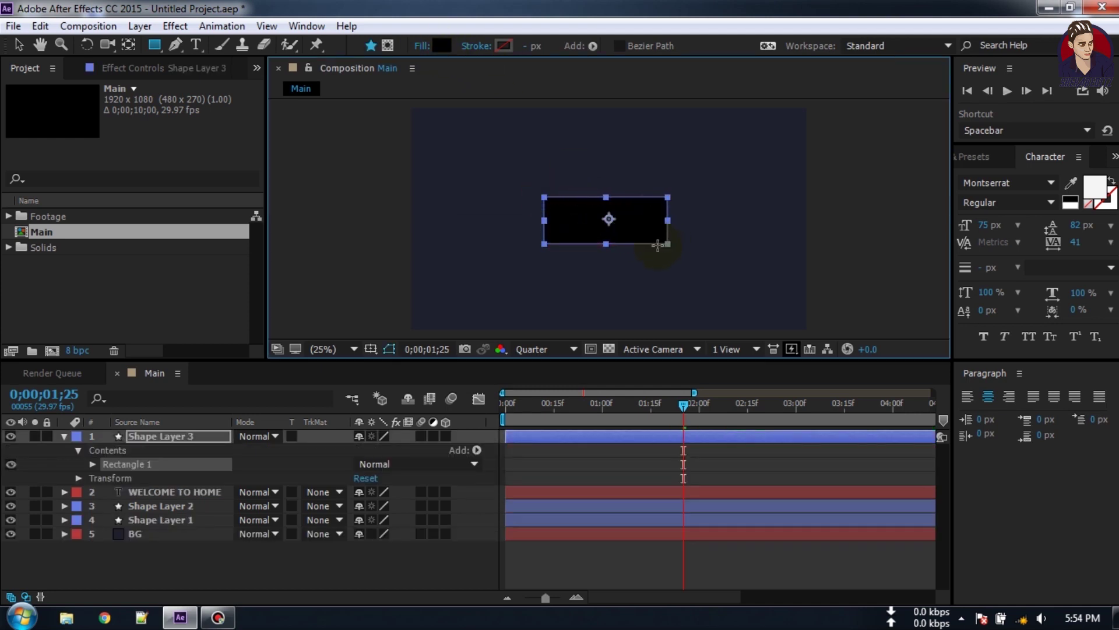
# - Show only the Scale property of Shape Layer 3 and unlink its proportions
pyautogui.click(64, 436)
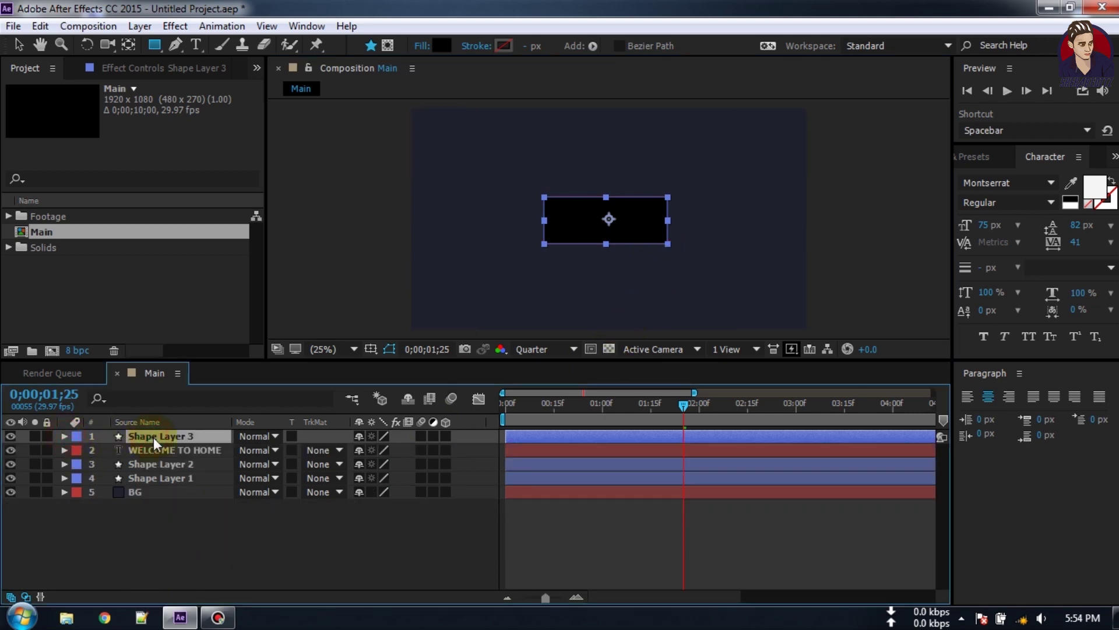
pyautogui.press('s')
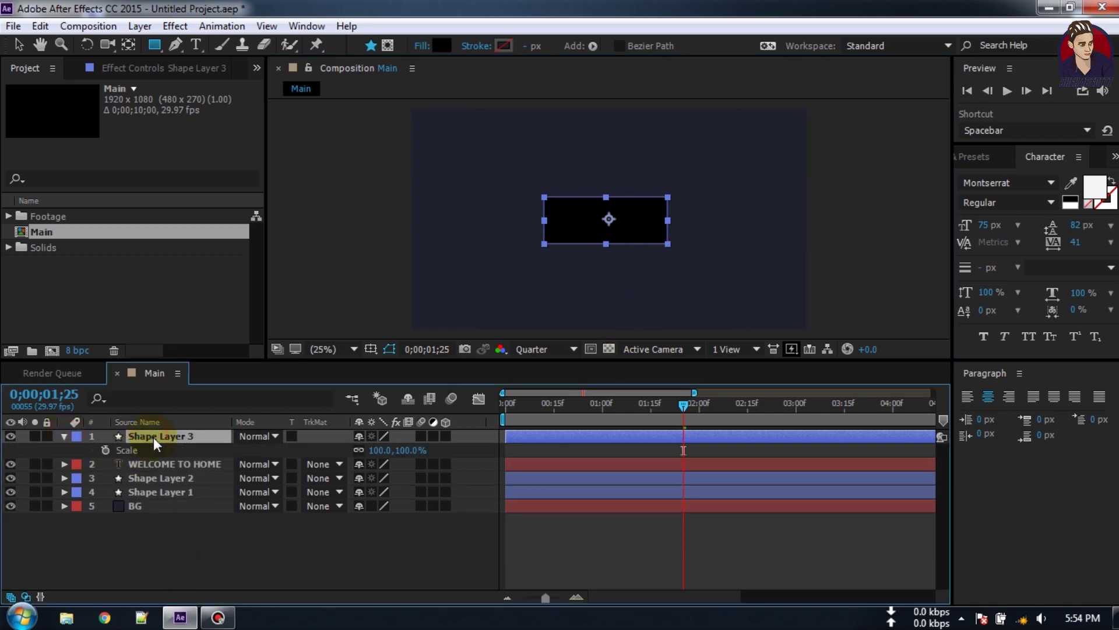
pyautogui.click(358, 449)
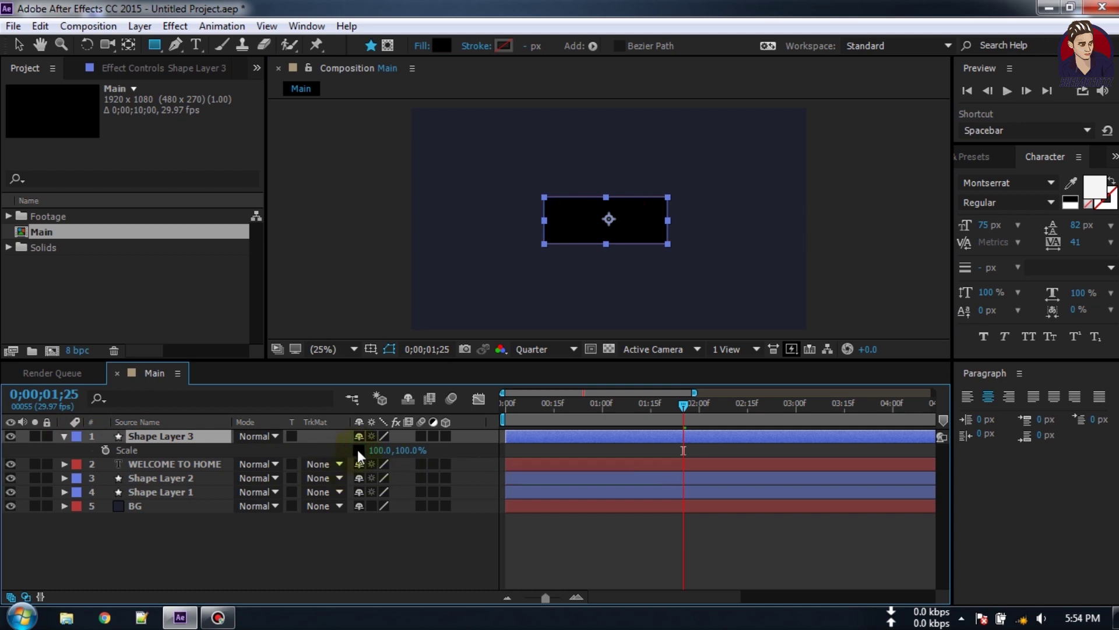
pyautogui.moveTo(407, 460)
pyautogui.mouseDown()
pyautogui.moveTo(376, 451)
pyautogui.moveTo(439, 455)
pyautogui.mouseUp()
pyautogui.hotkey('ctrl', 'z')
# - Hide Shape Layer 3, add a Scale keyframe at 0;00;01;25, and move the current time to 0;00;01;14
pyautogui.click(683, 408)
pyautogui.click(9, 436)
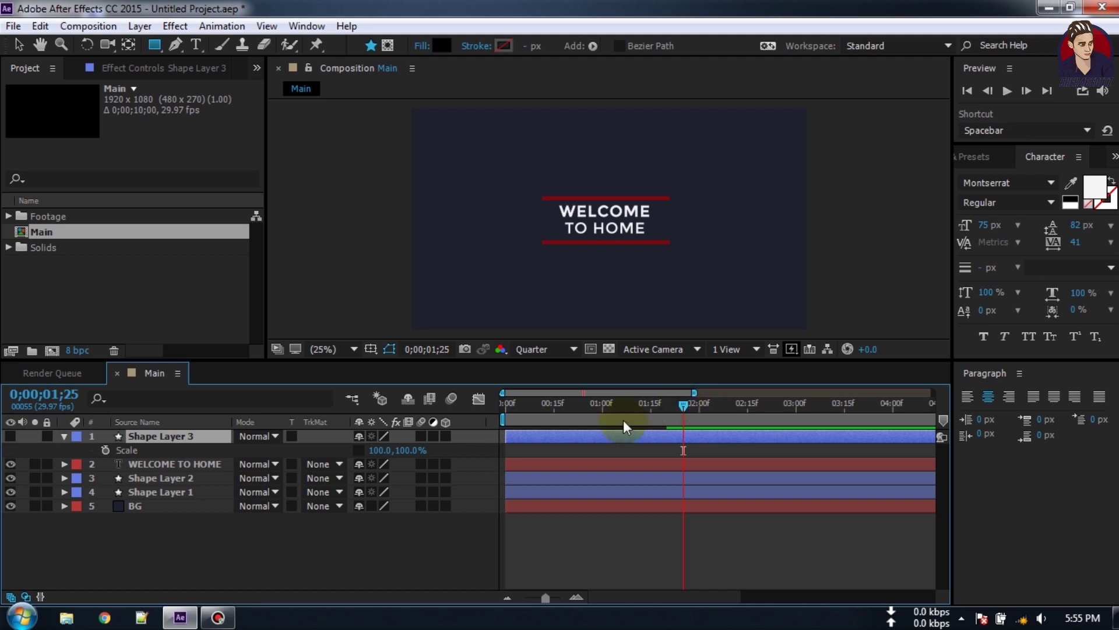
pyautogui.click(105, 450)
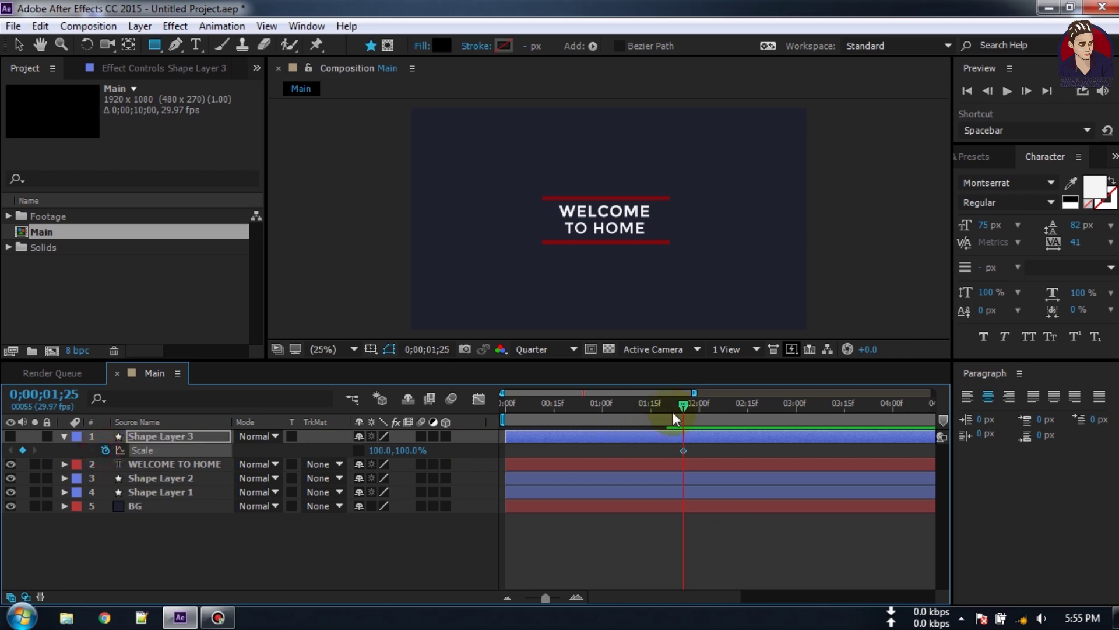
pyautogui.moveTo(680, 407); pyautogui.dragTo(645, 405)
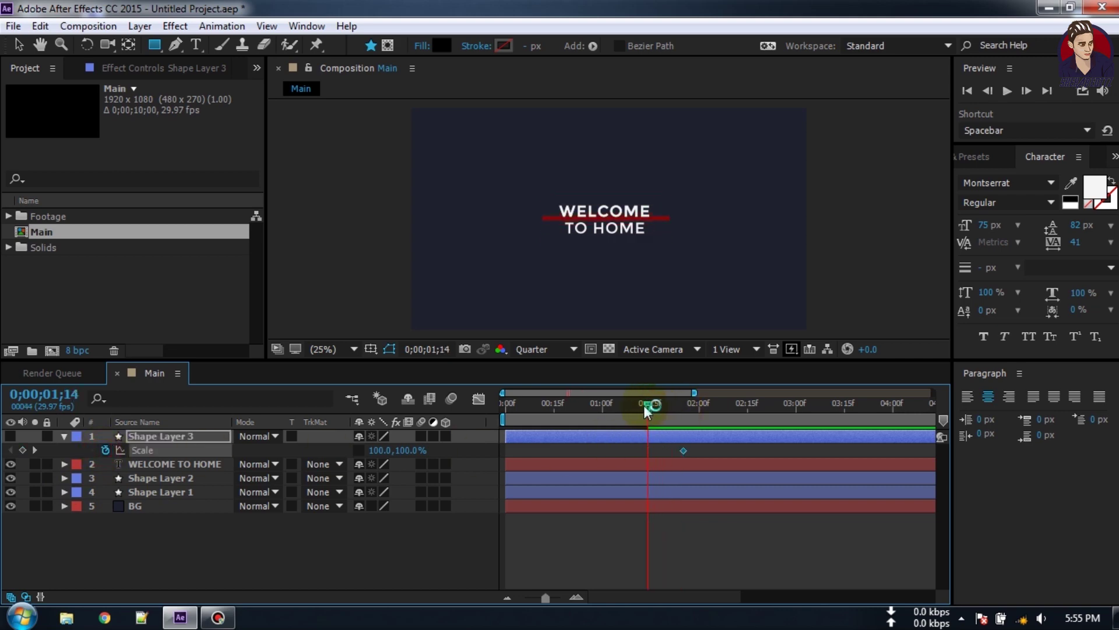
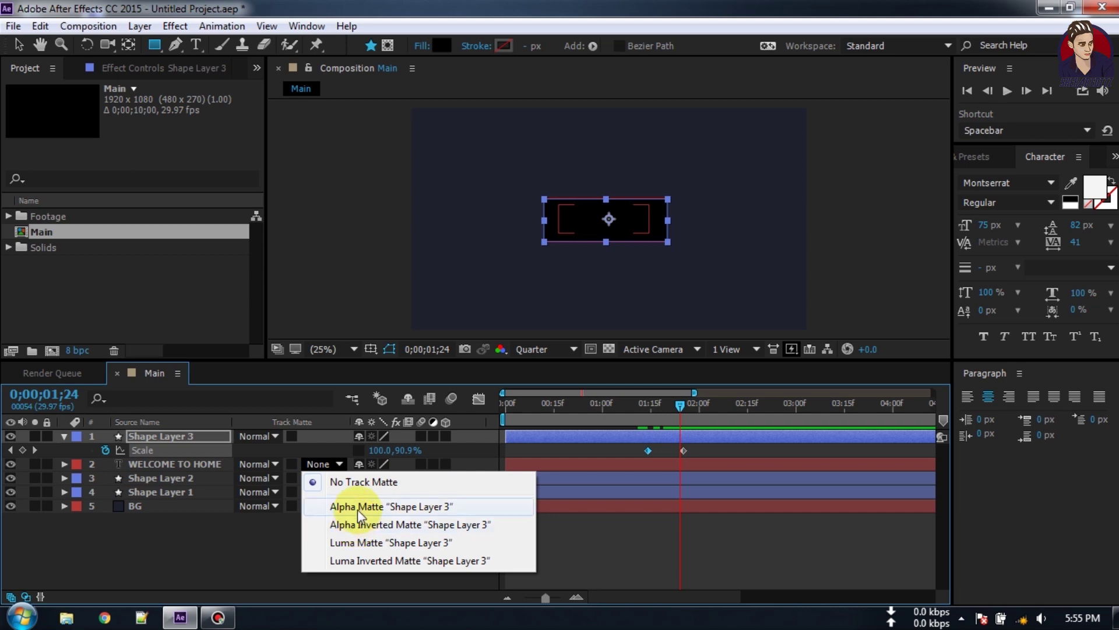
# - Set the WELCOME TO HOME layer's track matte to Alpha Matte "Shape Layer 3" and scrub through the reveal
pyautogui.click(358, 507)
pyautogui.moveTo(686, 417); pyautogui.dragTo(706, 447)
pyautogui.click(325, 549)
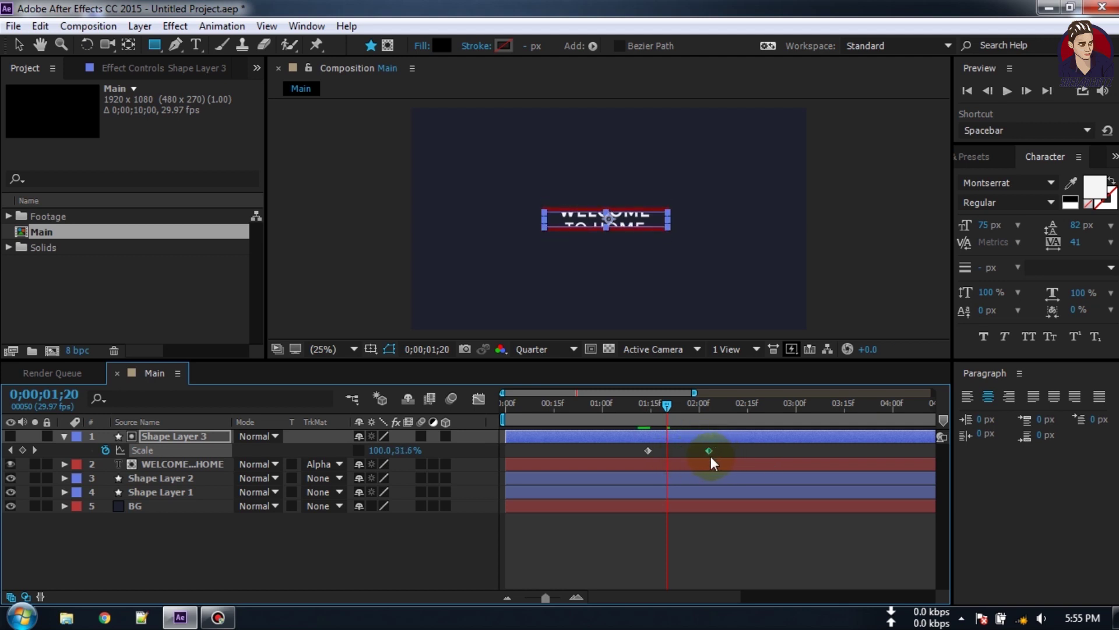
# - Retime Shape Layer 3's second Scale keyframe to 0;00;02;00, scrubbing to check the text reveal against the moving lines
pyautogui.click(592, 529)
pyautogui.moveTo(667, 403)
pyautogui.mouseDown()
pyautogui.moveTo(691, 405)
pyautogui.moveTo(650, 415)
pyautogui.moveTo(658, 415)
pyautogui.mouseUp()
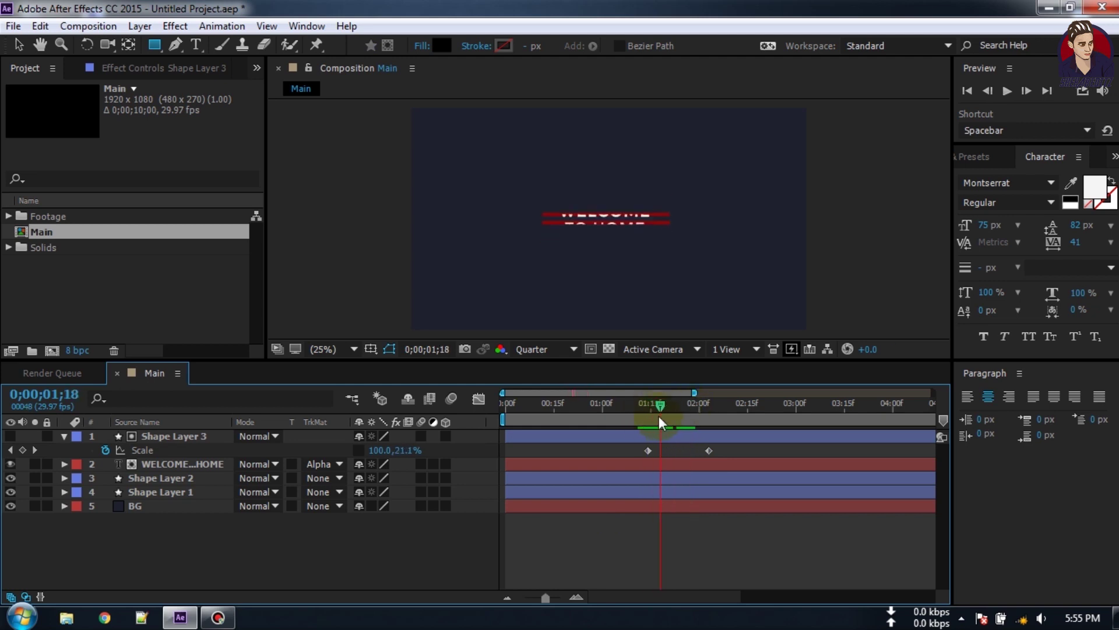
pyautogui.moveTo(709, 451); pyautogui.dragTo(703, 450)
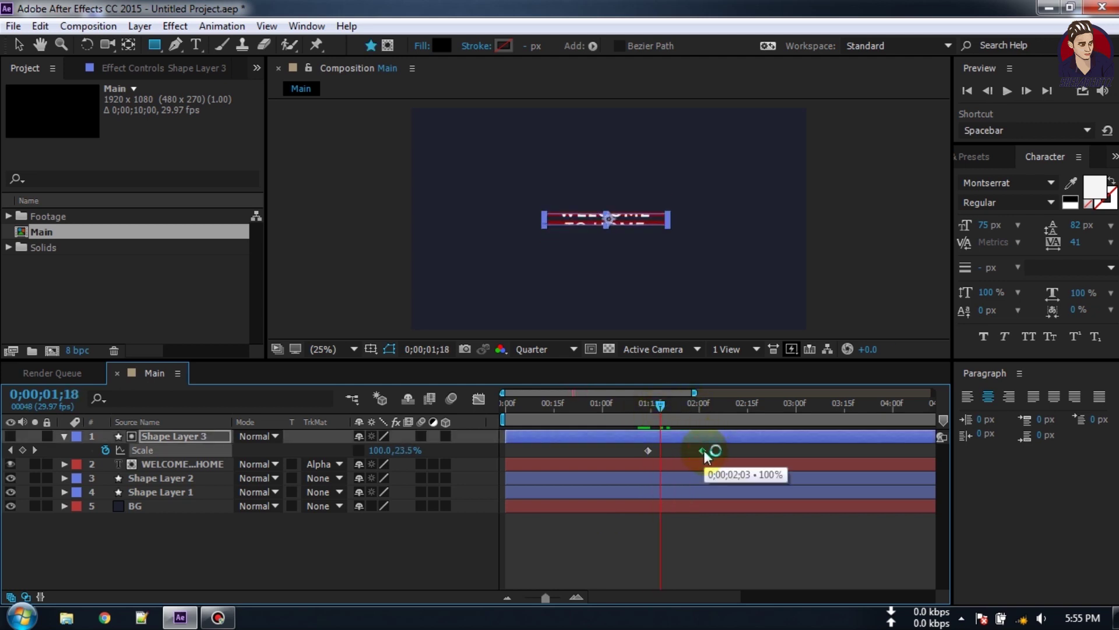
pyautogui.moveTo(743, 448); pyautogui.dragTo(749, 449)
pyautogui.moveTo(665, 407); pyautogui.dragTo(694, 416)
pyautogui.moveTo(753, 450); pyautogui.dragTo(698, 451)
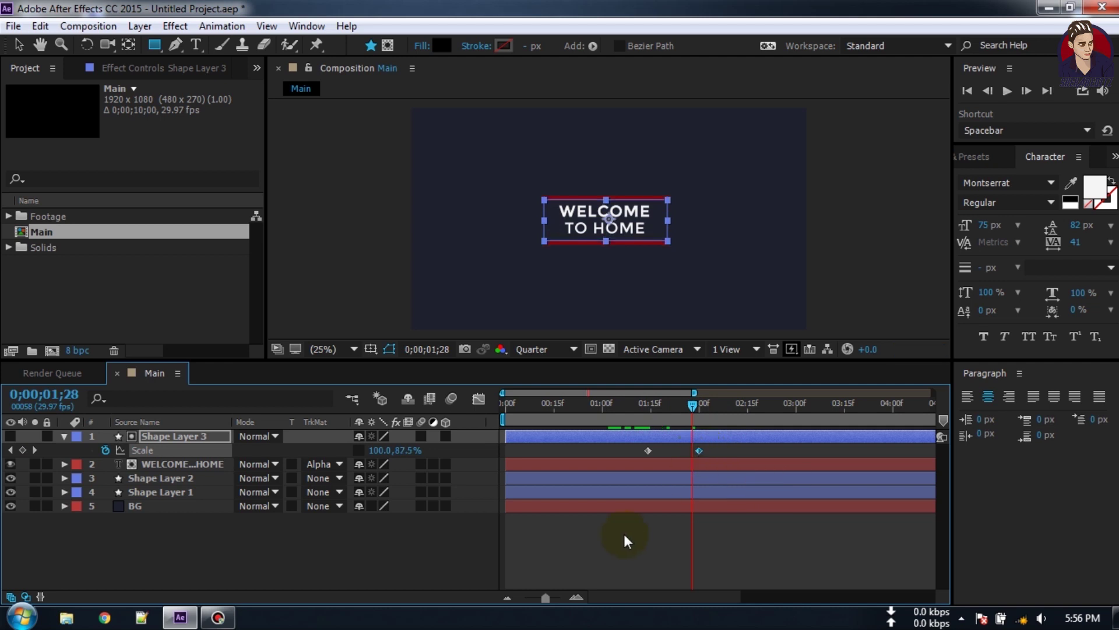
pyautogui.click(624, 536)
pyautogui.moveTo(695, 408); pyautogui.dragTo(701, 453)
# - Apply Easy Ease to Shape Layer 3's Scale keyframes
pyautogui.click(648, 451)
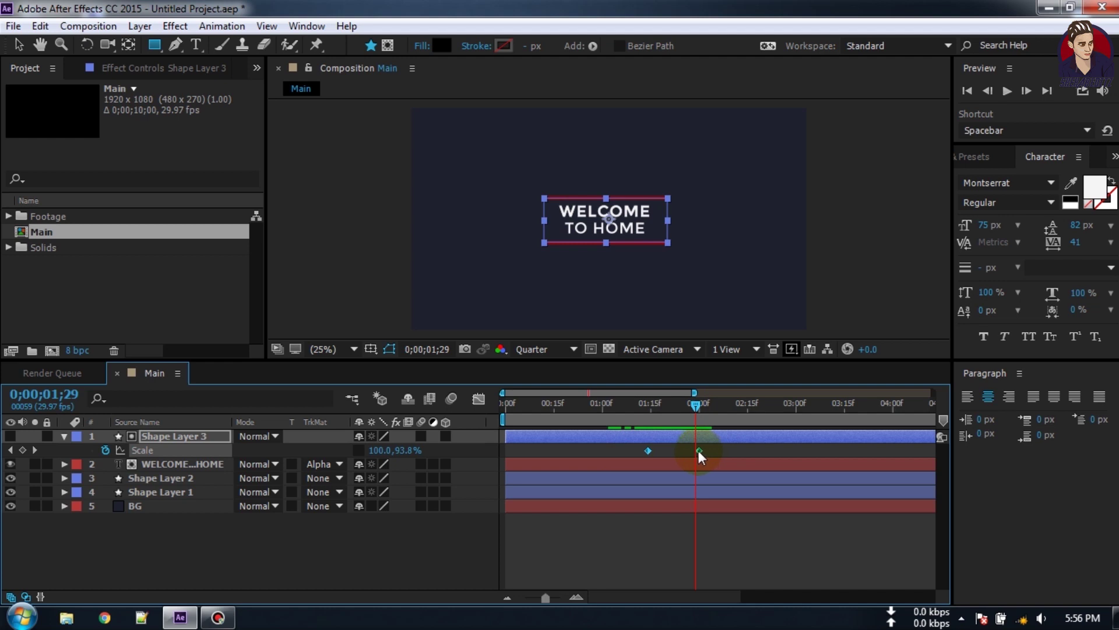
pyautogui.rightClick(697, 450)
pyautogui.moveTo(746, 438)
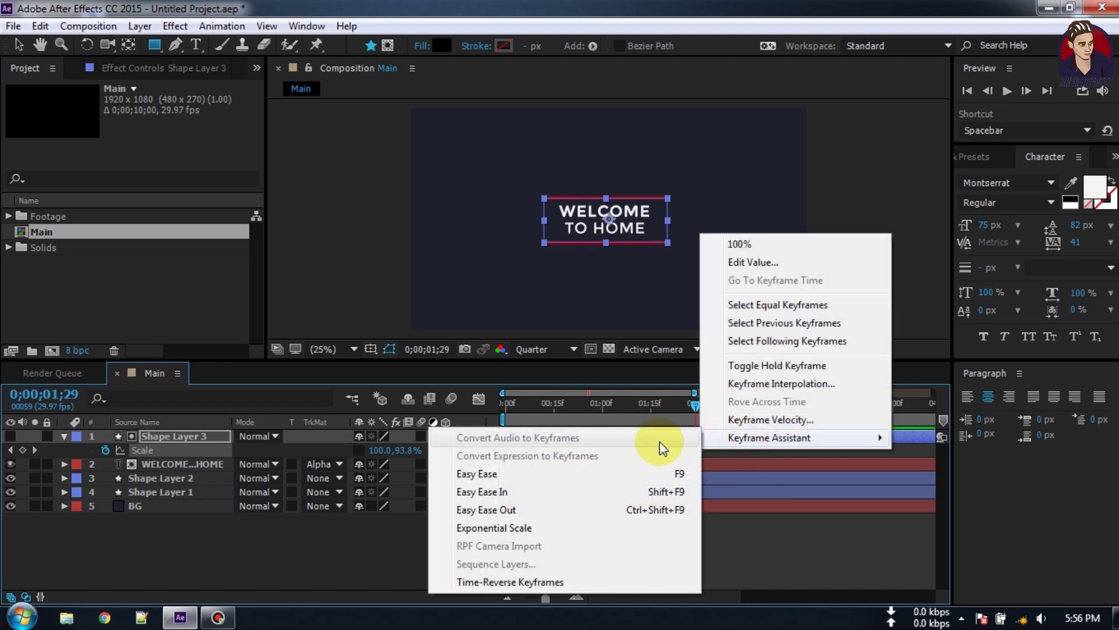
pyautogui.click(496, 474)
# - Collapse Shape Layer 3's properties and preview the line and text reveal from the start of the composition
pyautogui.moveTo(688, 407)
pyautogui.mouseDown()
pyautogui.moveTo(638, 418)
pyautogui.moveTo(699, 422)
pyautogui.mouseUp()
pyautogui.click(62, 442)
pyautogui.click(62, 438)
pyautogui.click(204, 547)
pyautogui.moveTo(698, 402); pyautogui.dragTo(606, 404)
pyautogui.press('Home')
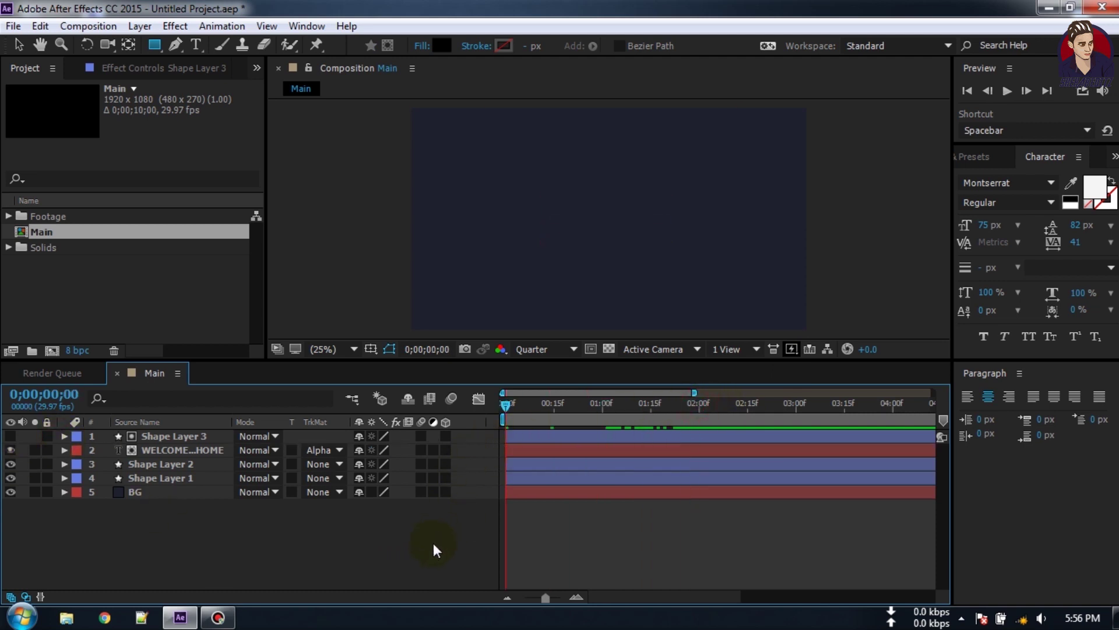
pyautogui.press('space')
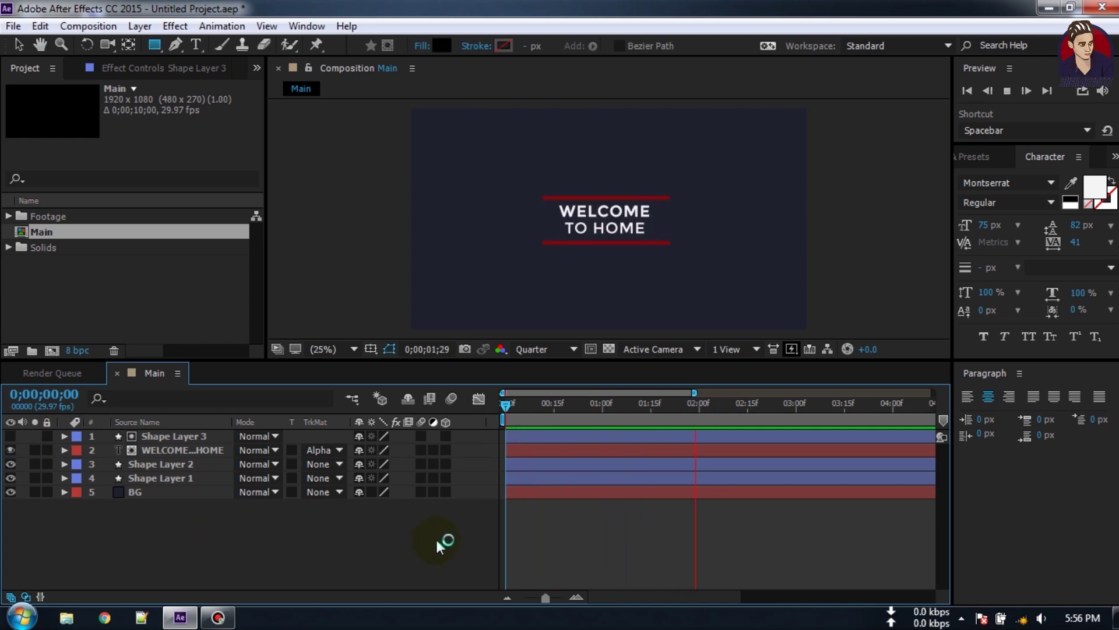
pyautogui.moveTo(737, 407); pyautogui.dragTo(683, 428)
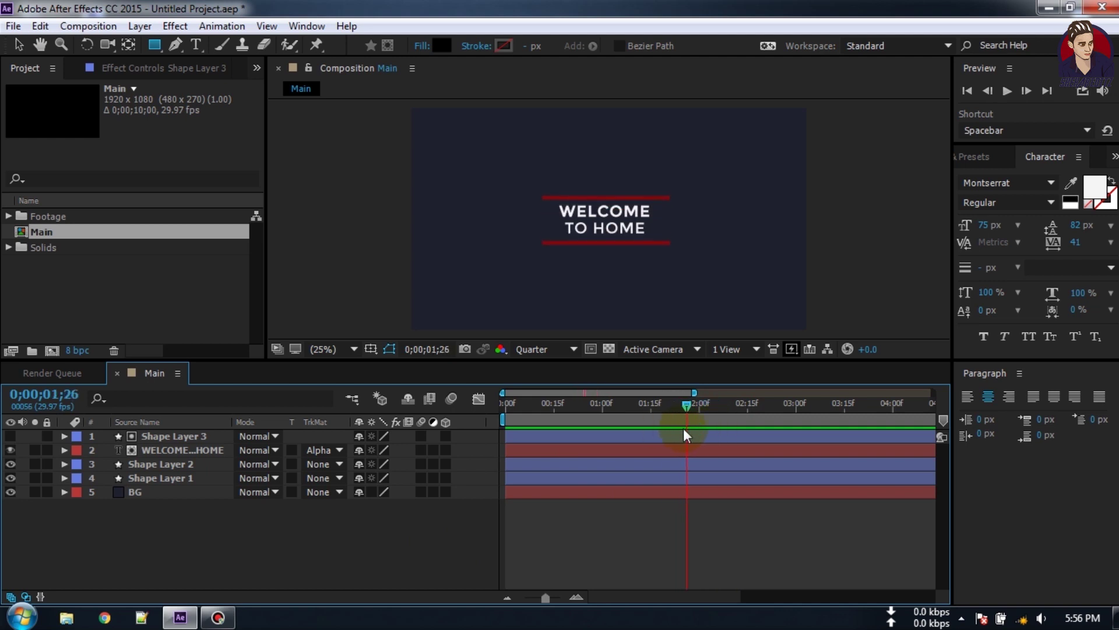
# - Create a 1920 x 1080 px solid named BG2, sampling its dark red color from the lower red line
pyautogui.click(202, 492)
pyautogui.click(159, 529)
pyautogui.rightClick(162, 543)
pyautogui.moveTo(204, 390)
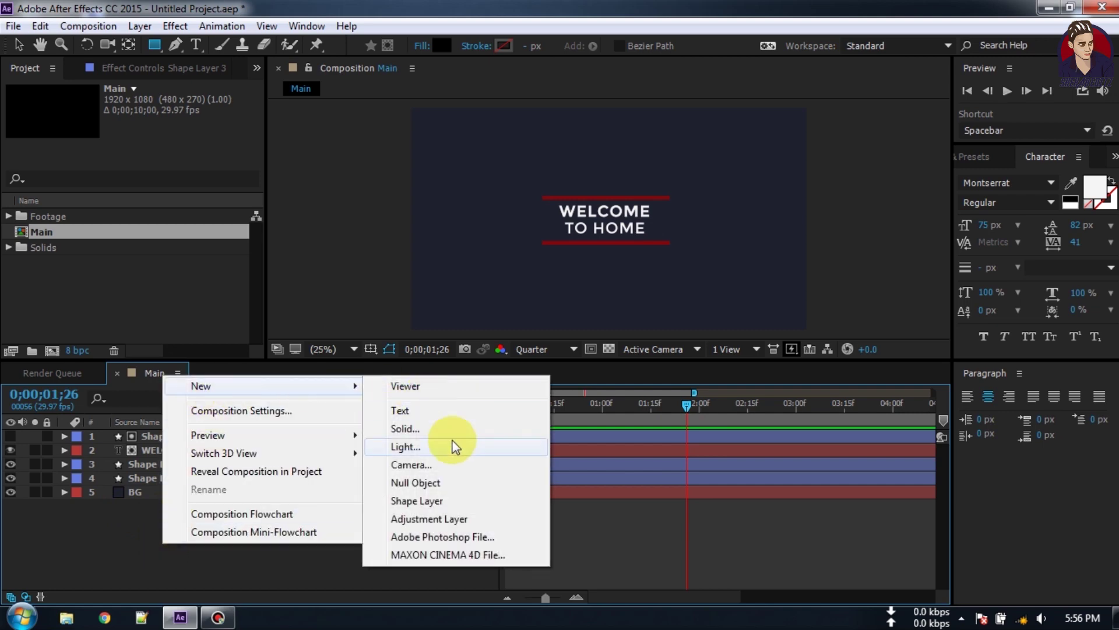
pyautogui.click(431, 429)
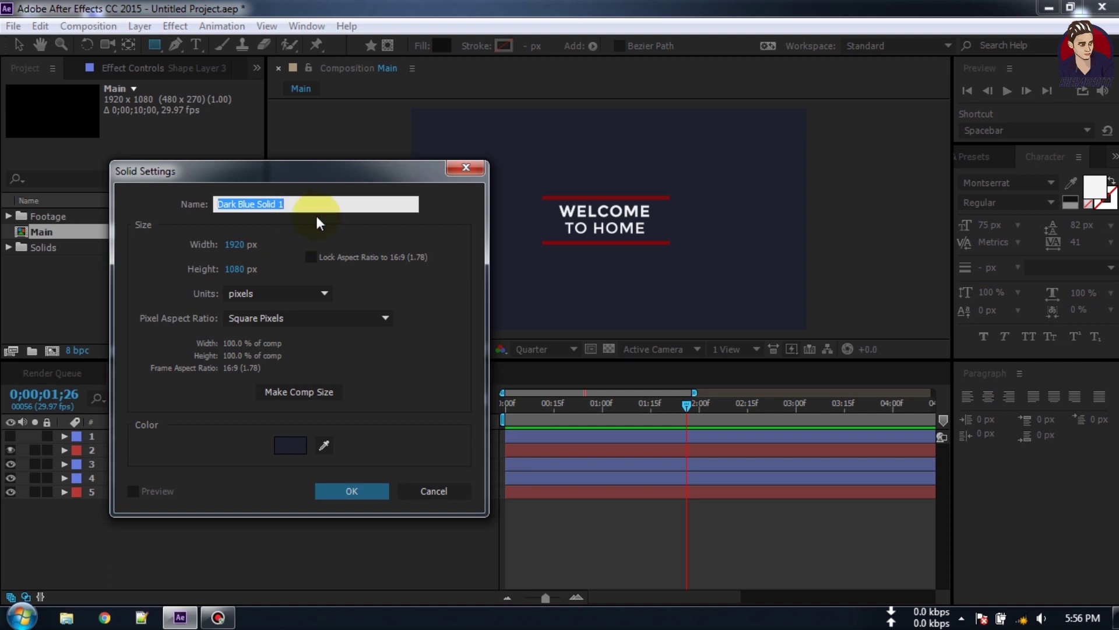
pyautogui.write('BG2')
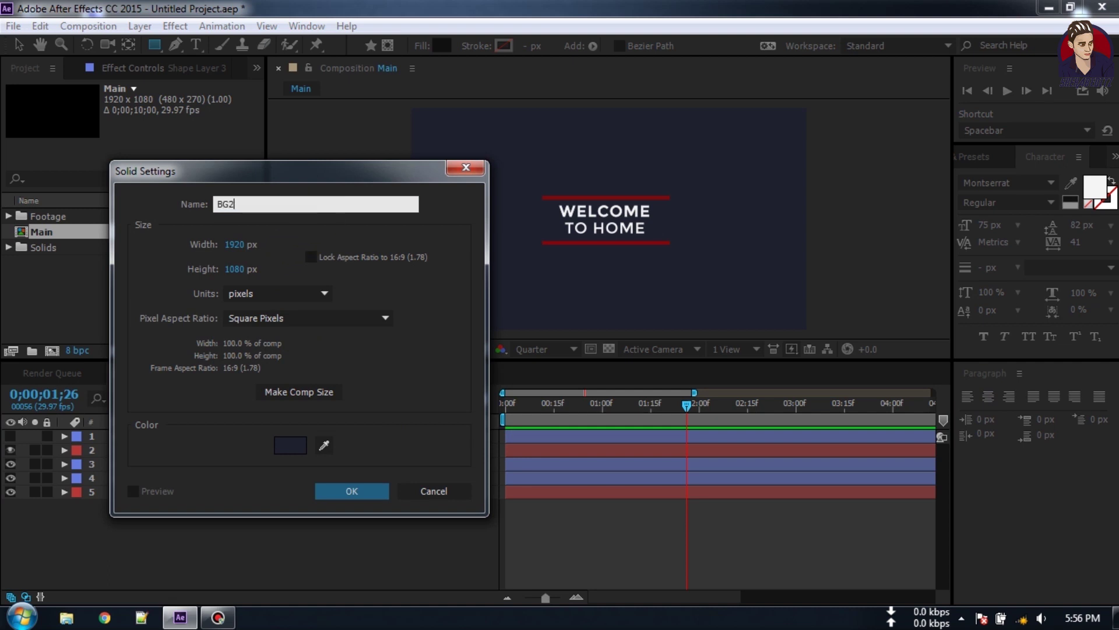
pyautogui.click(296, 447)
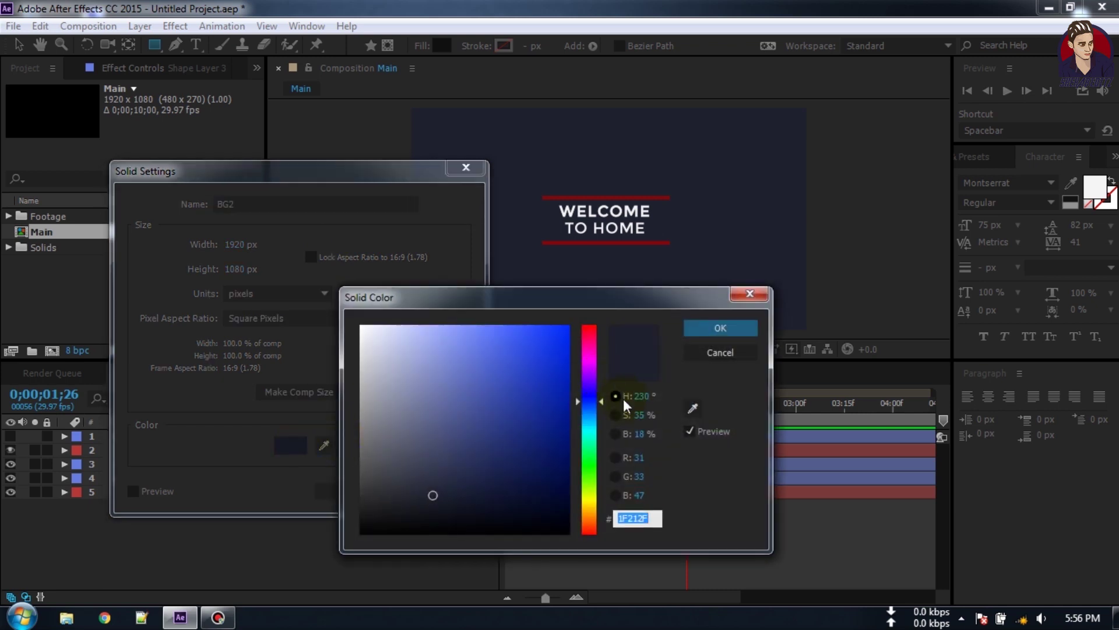
pyautogui.click(693, 408)
pyautogui.click(650, 239)
pyautogui.click(721, 328)
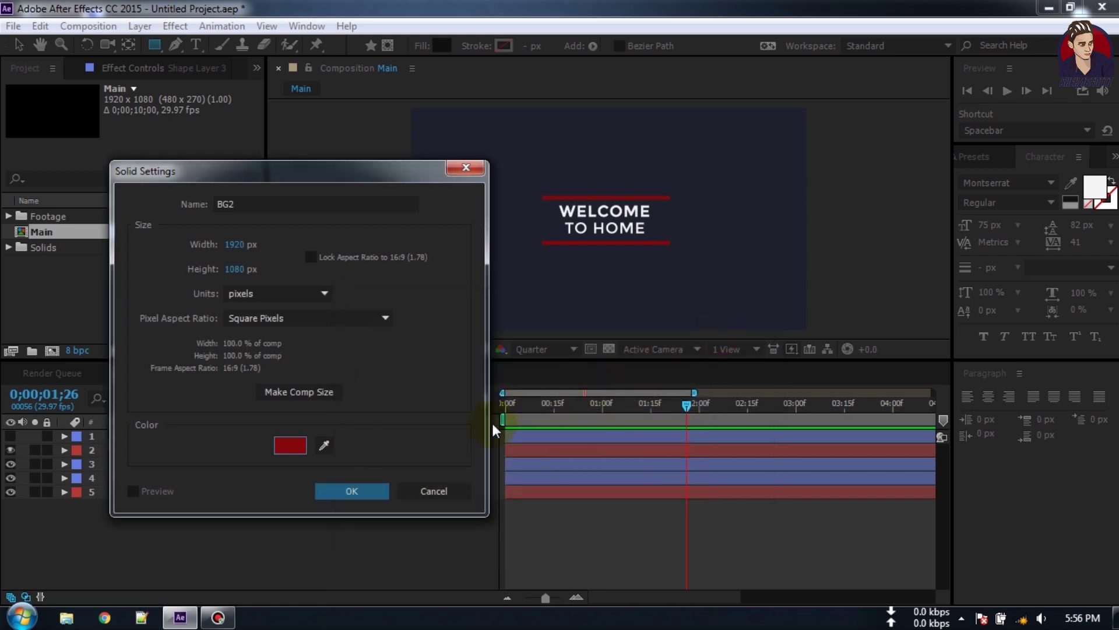
pyautogui.click(365, 488)
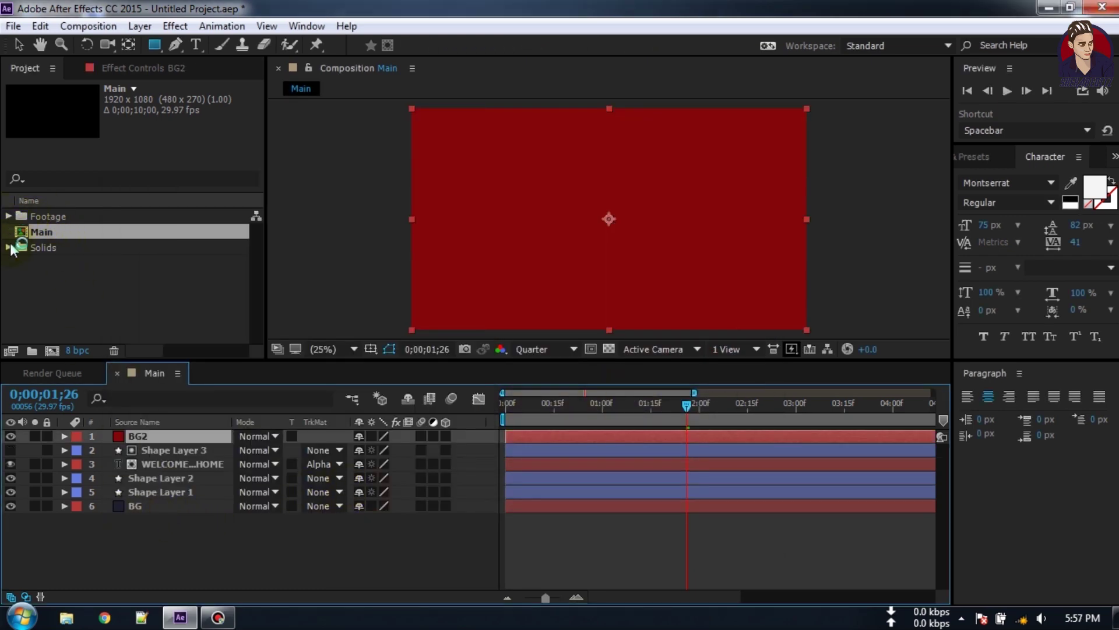
# - Add Illustrator logo.png from the Footage folder above BG2 and scale it down to about half its size
pyautogui.click(9, 216)
pyautogui.moveTo(55, 232); pyautogui.dragTo(113, 433)
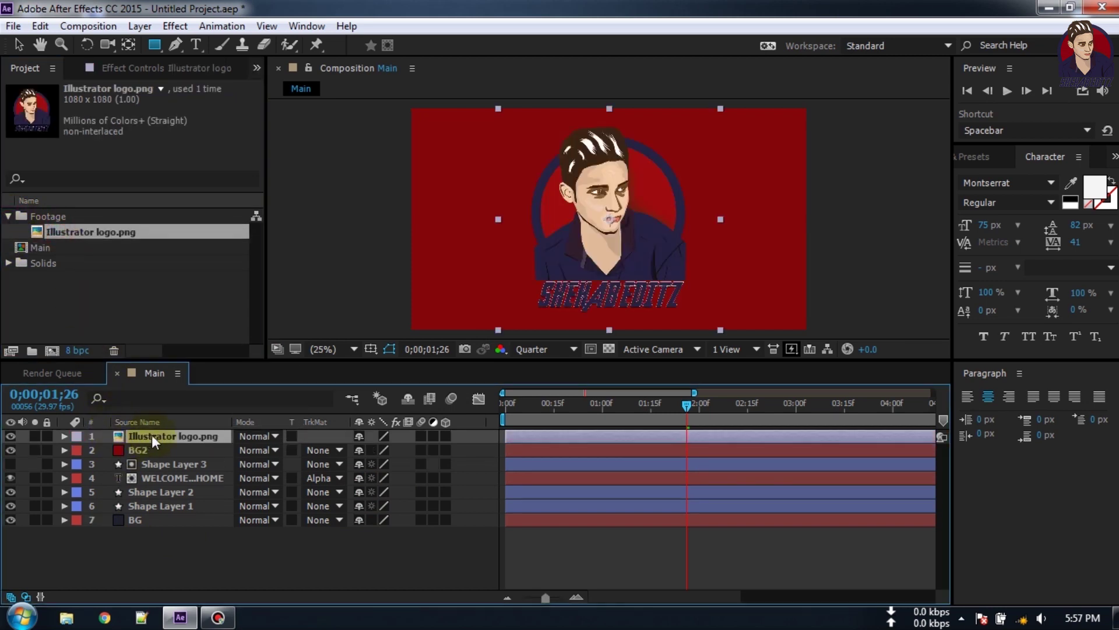
pyautogui.press('s')
pyautogui.moveTo(382, 450); pyautogui.dragTo(336, 450)
pyautogui.click(124, 450)
pyautogui.click(64, 437)
# - Pre-compose the Illustrator logo.png layer as "Logo", moving all attributes into the new composition
pyautogui.rightClick(151, 436)
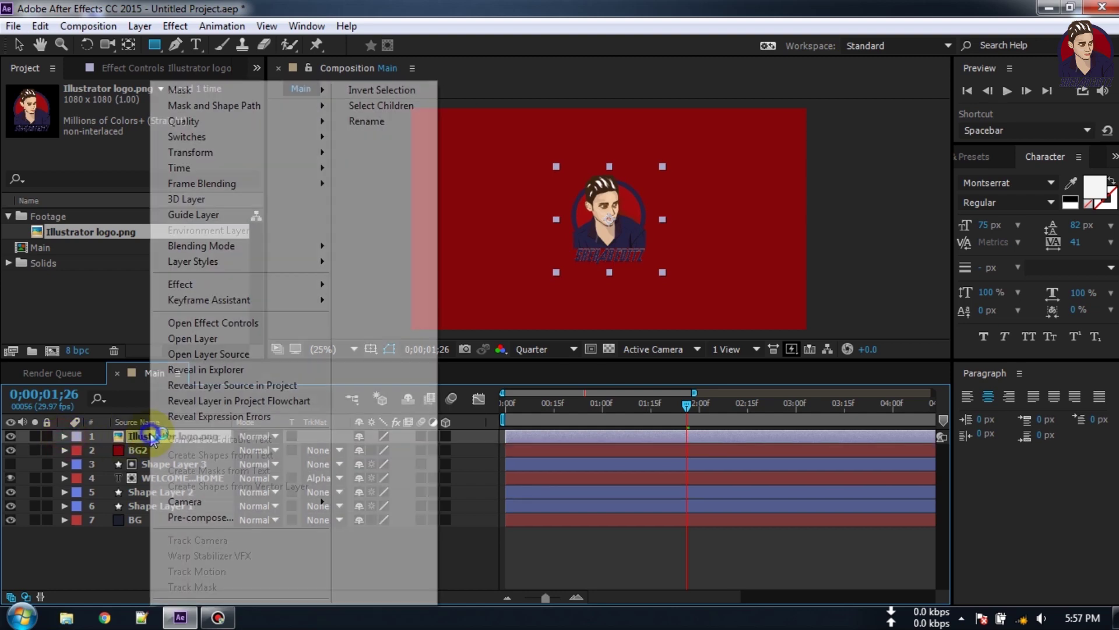
pyautogui.click(245, 518)
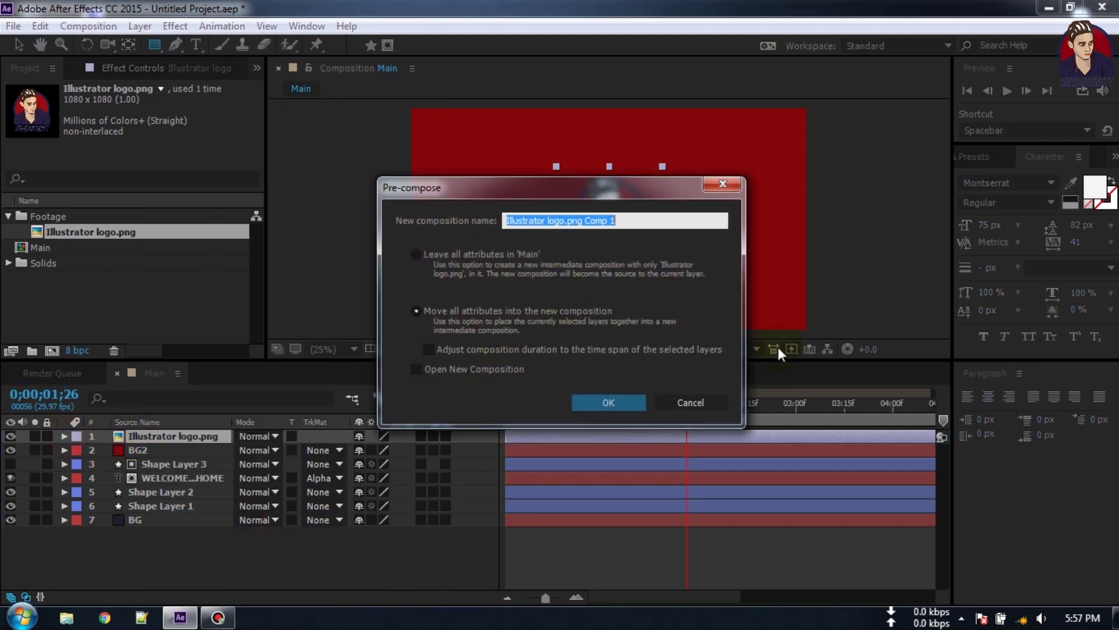
pyautogui.write('Logo')
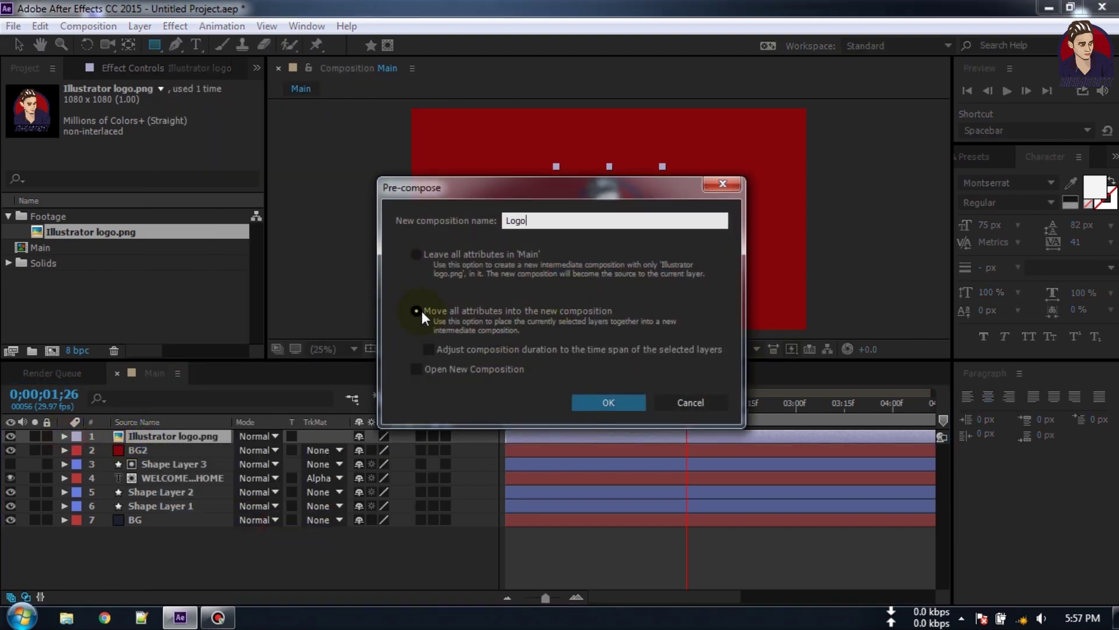
pyautogui.click(590, 404)
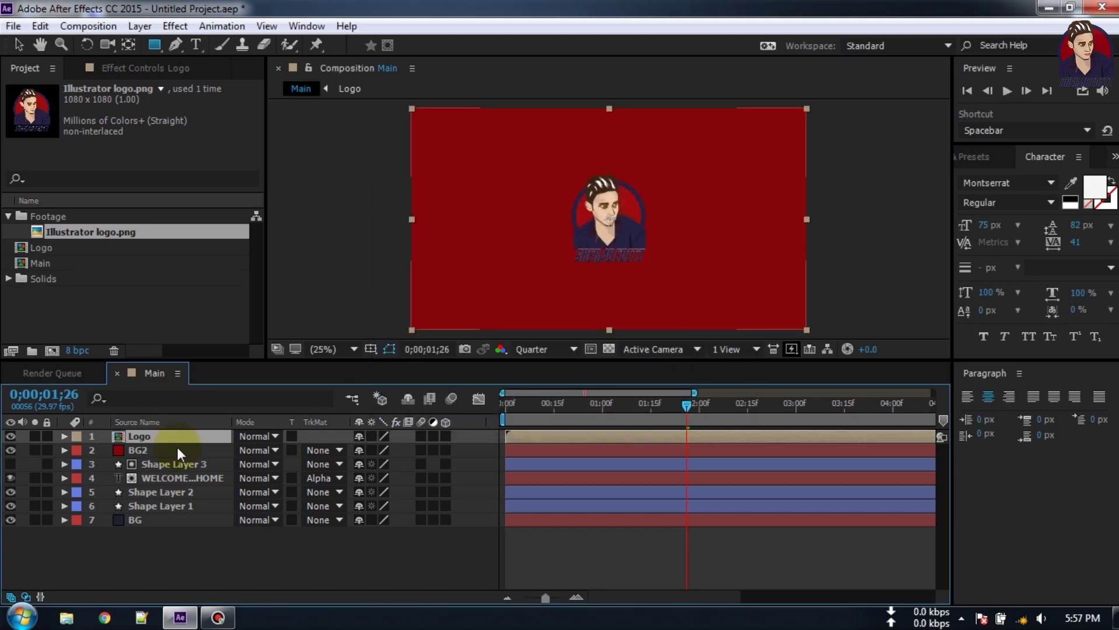
# - Pre-compose the Logo and BG2 layers together as "Logo Reveal", moving all attributes into the new composition
pyautogui.click(152, 438)
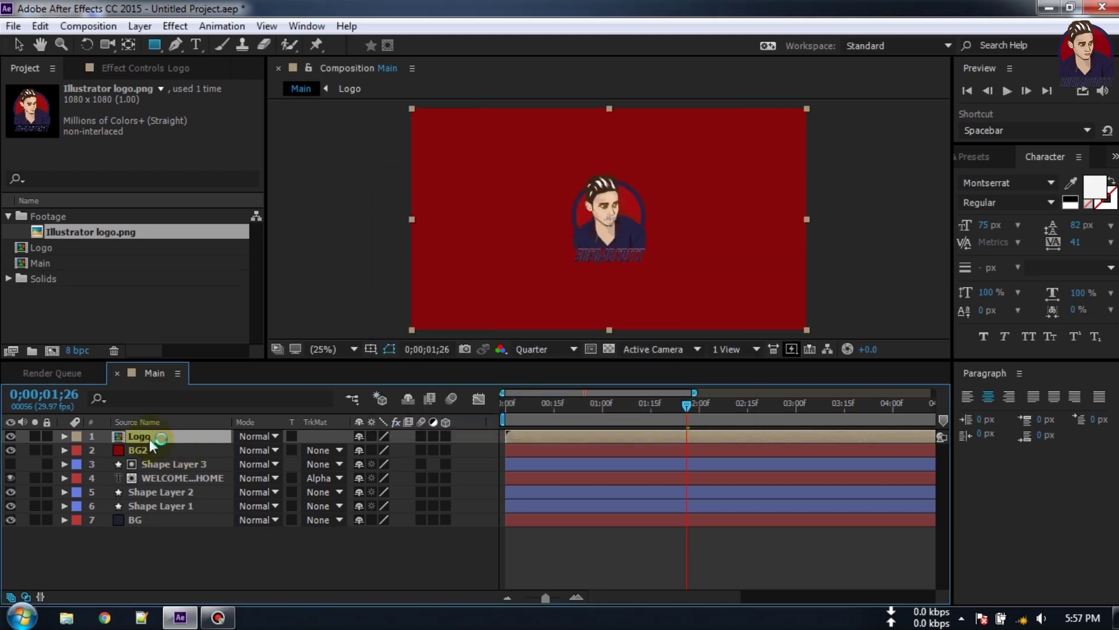
pyautogui.keyDown('shift'); pyautogui.click(143, 446); pyautogui.keyUp('shift')
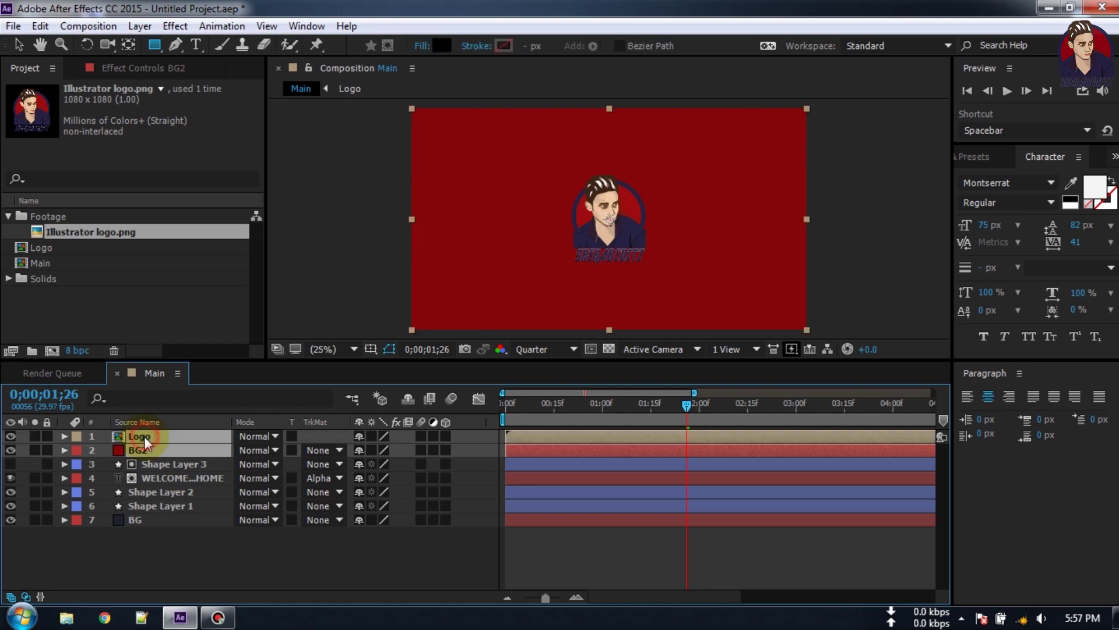
pyautogui.rightClick(144, 436)
pyautogui.click(223, 516)
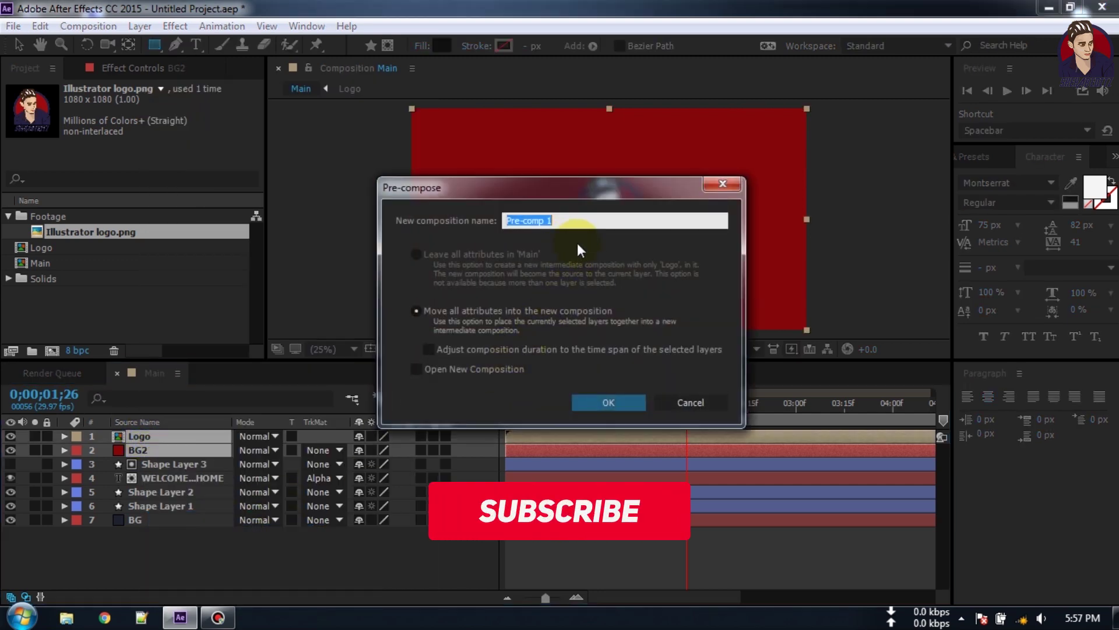
pyautogui.write('Logo ')
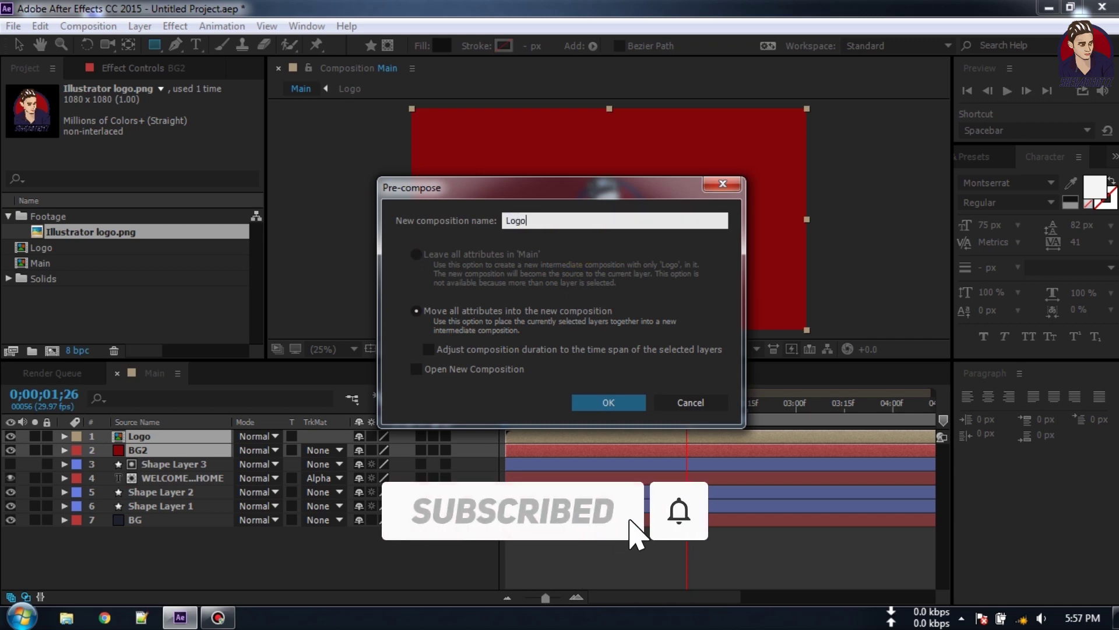
pyautogui.write('Reveal')
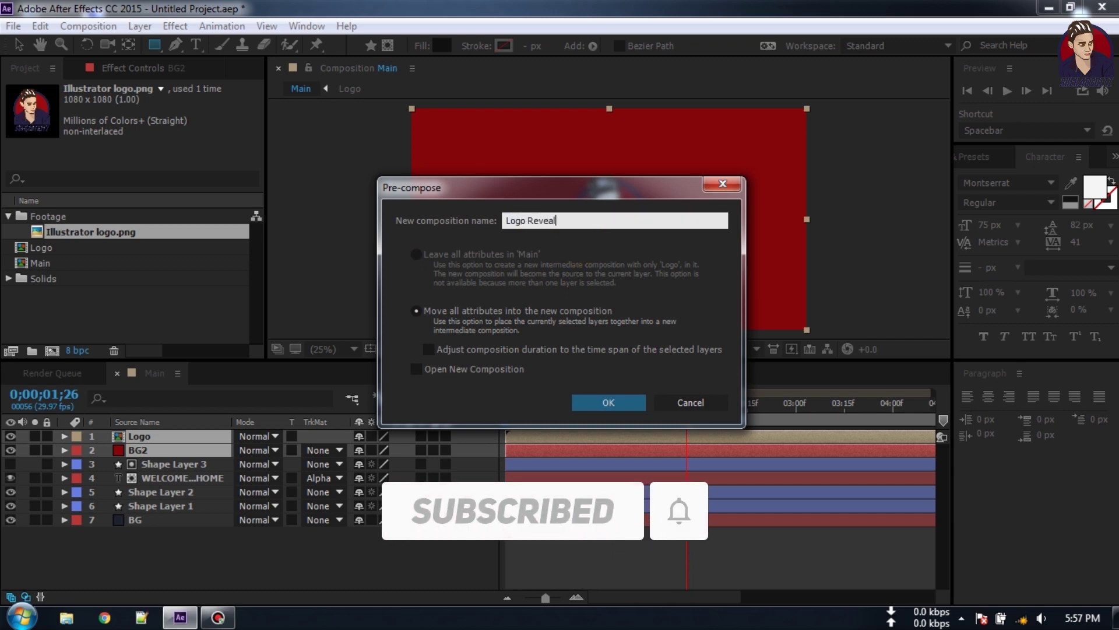
pyautogui.click(418, 310)
pyautogui.click(609, 402)
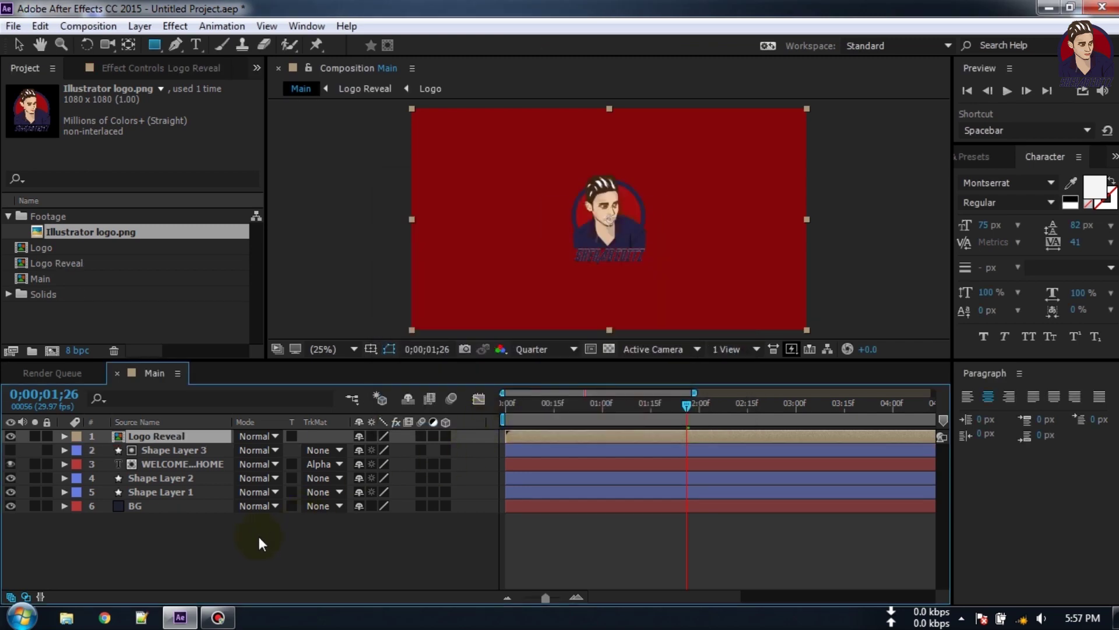
# - Pre-compose Shape Layers 1, 2 and 3 and the WELCOME TO HOME text layer together as "Text Animation"
pyautogui.click(165, 492)
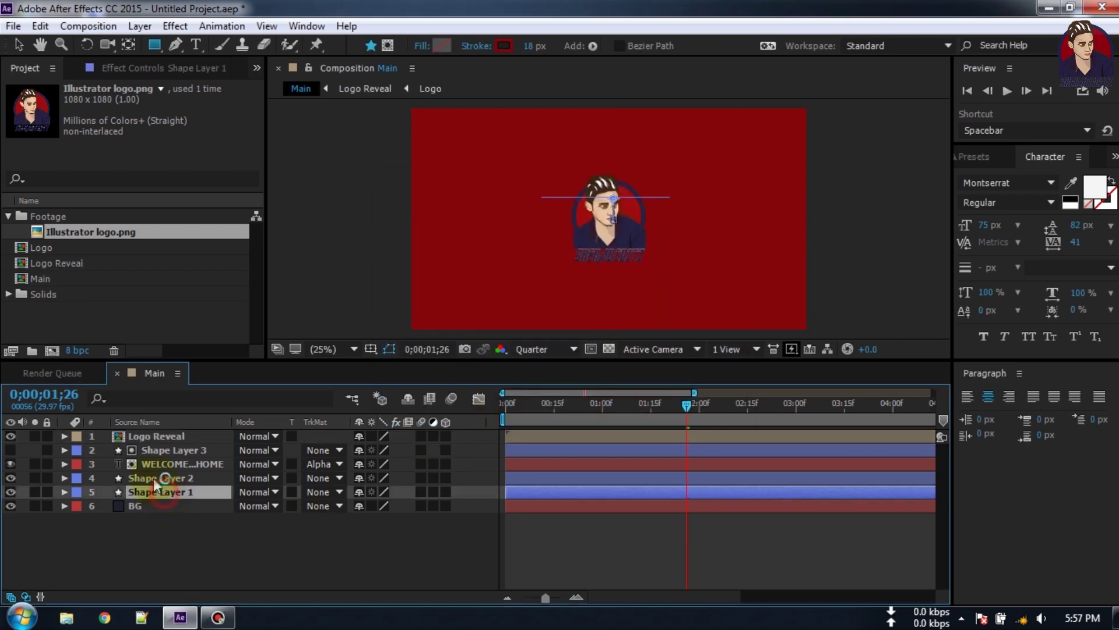
pyautogui.keyDown('shift'); pyautogui.click(152, 451); pyautogui.keyUp('shift')
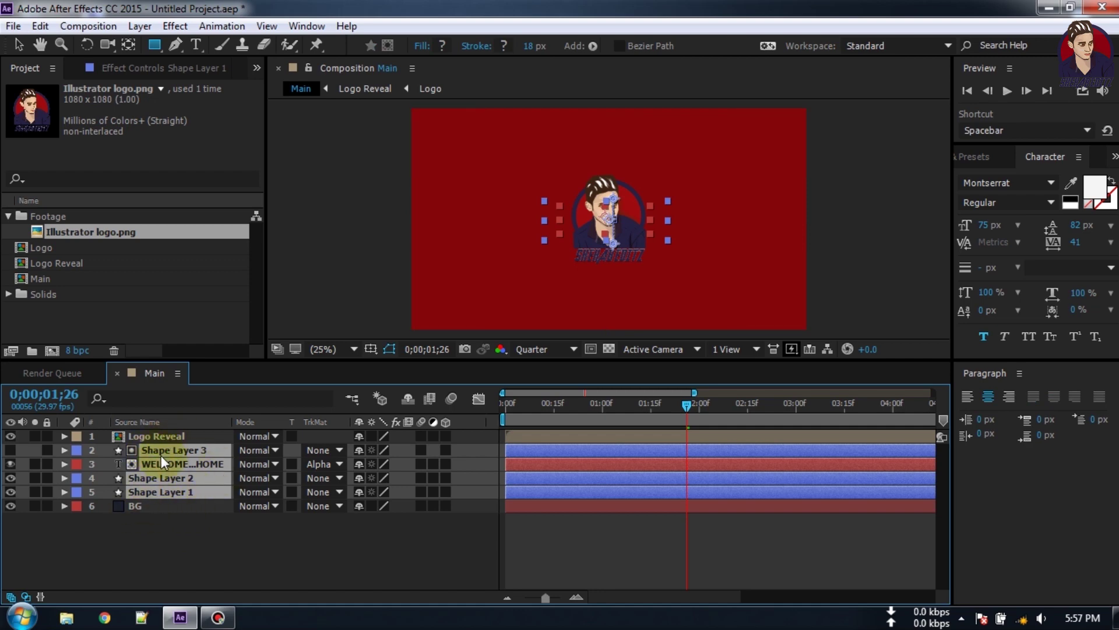
pyautogui.rightClick(160, 456)
pyautogui.click(233, 518)
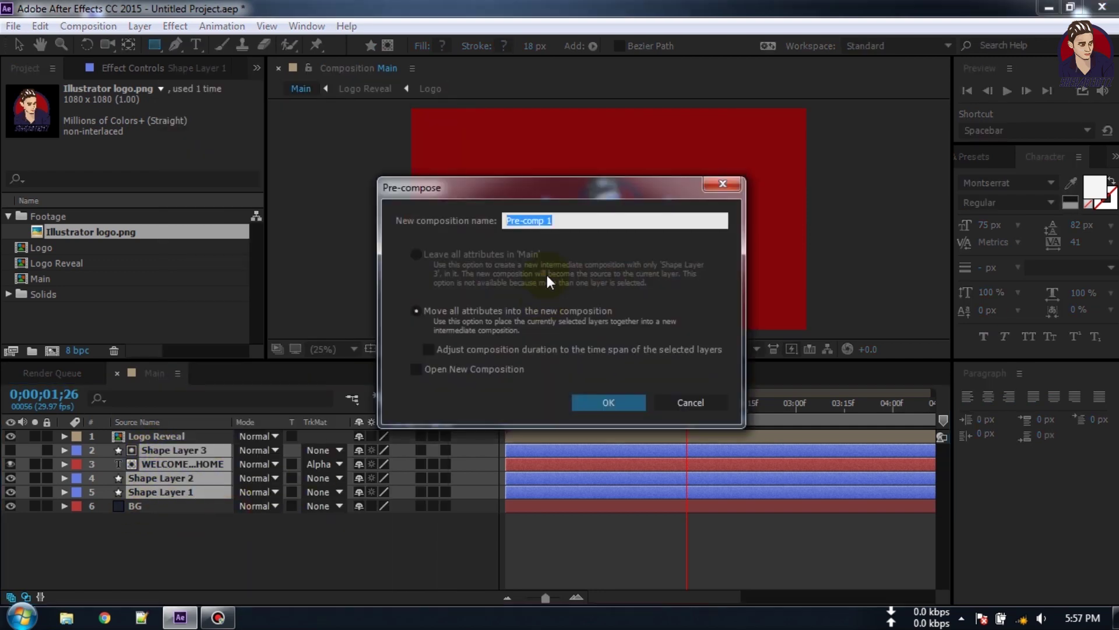
pyautogui.write('Text Animation')
pyautogui.click(596, 402)
# - Toggle the Logo Reveal layer's visibility off and on to check the Text Animation layer beneath it
pyautogui.click(139, 449)
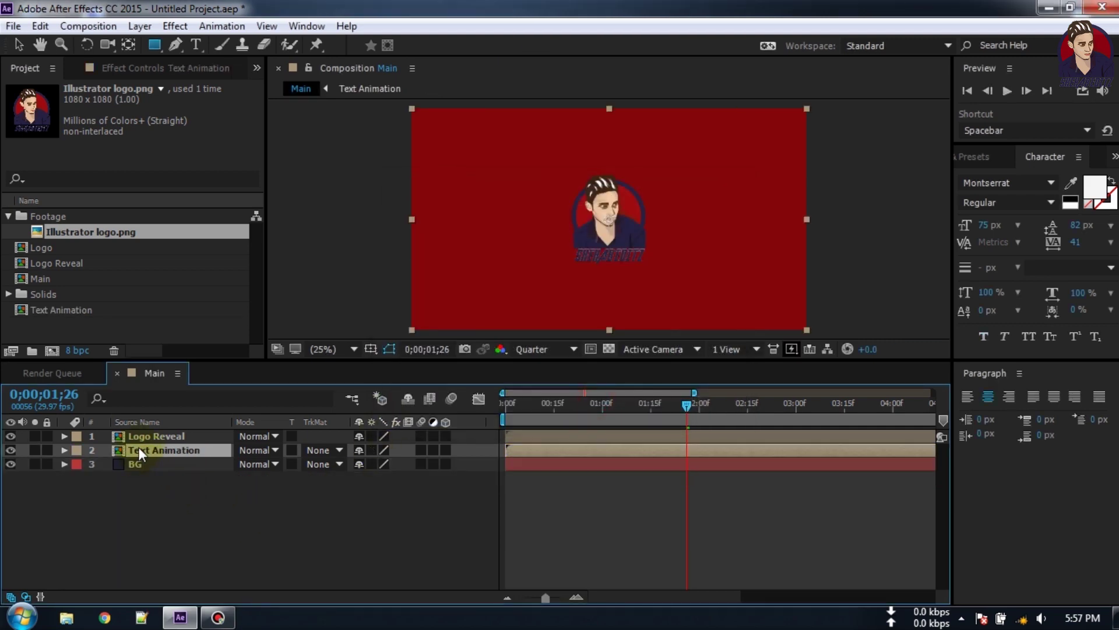
pyautogui.click(12, 436)
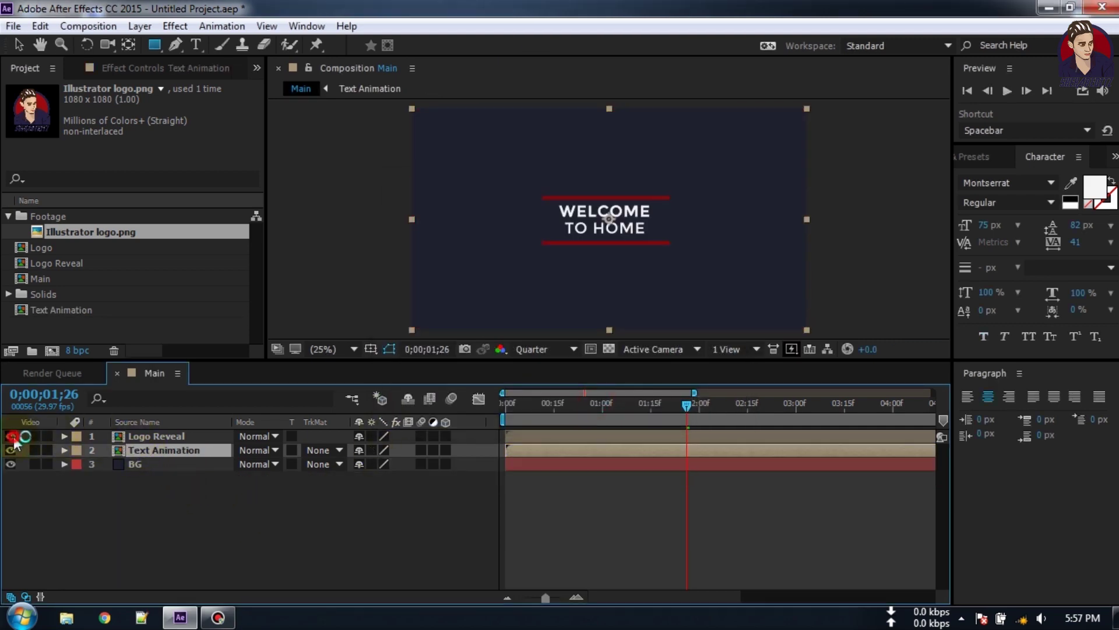
pyautogui.click(12, 436)
pyautogui.click(11, 436)
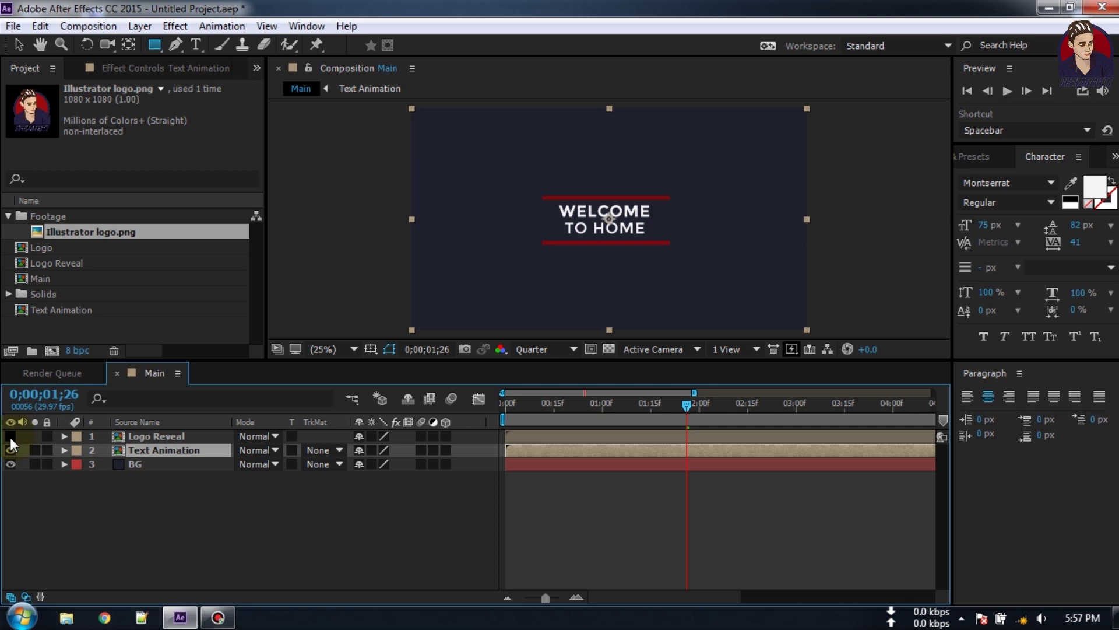
pyautogui.click(10, 436)
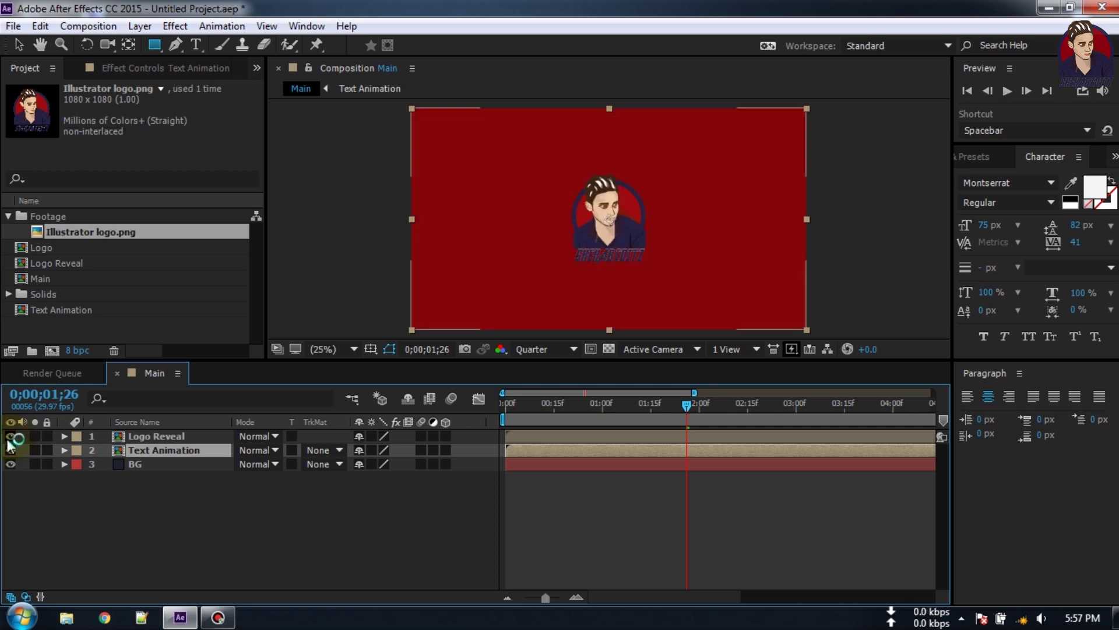
# - Search the effects for "cc gri" and apply CC Grid Wipe to the Logo Reveal layer
pyautogui.click(135, 438)
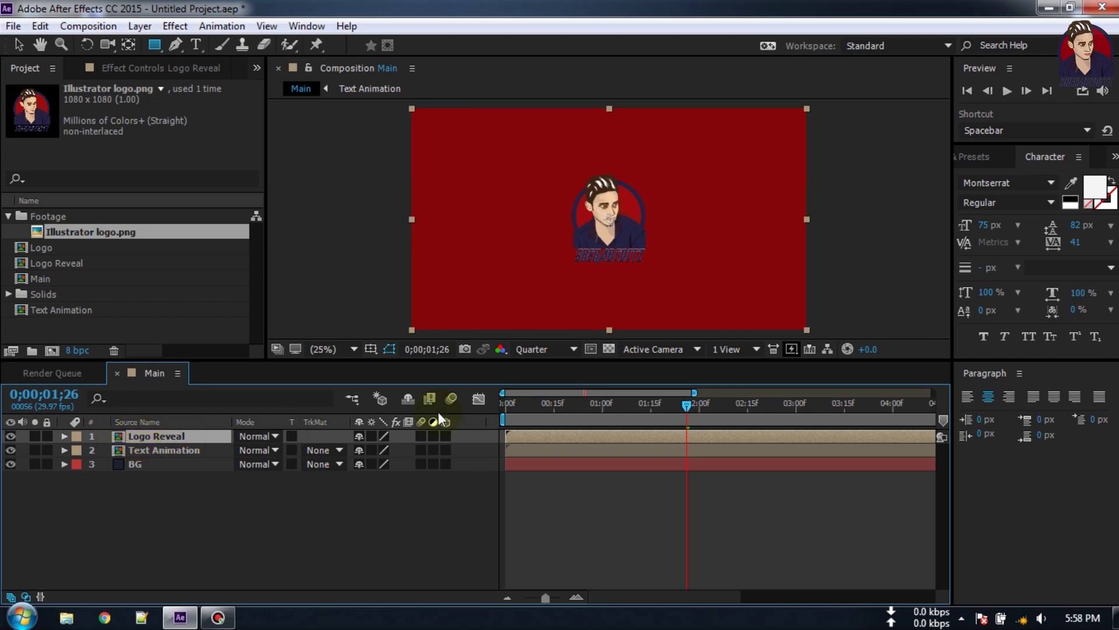
pyautogui.click(979, 155)
pyautogui.click(1006, 178)
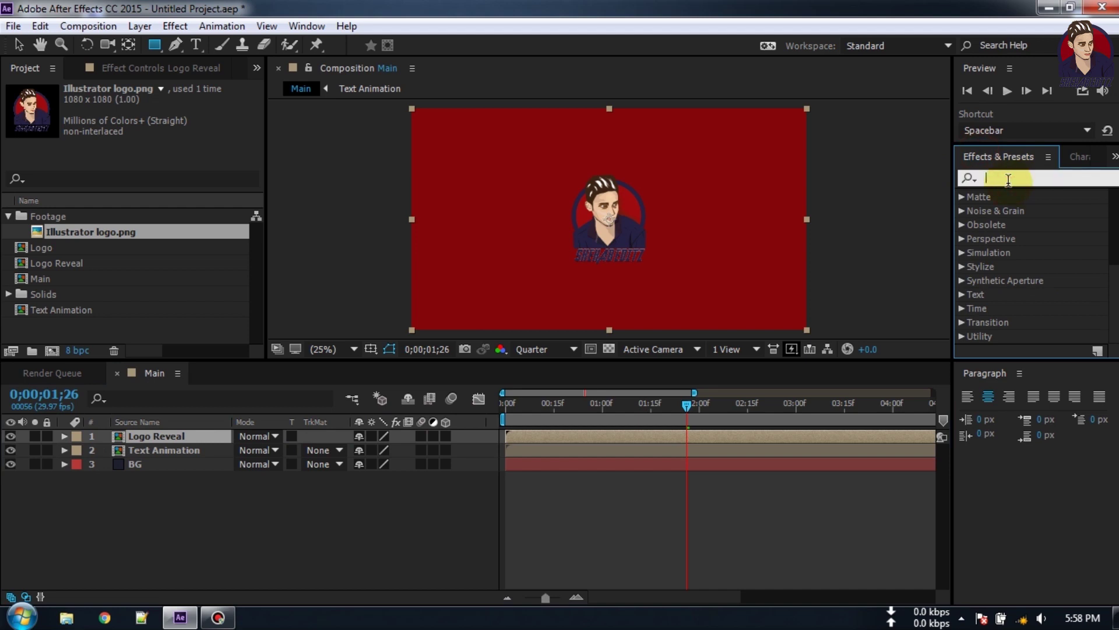
pyautogui.write('cc gri')
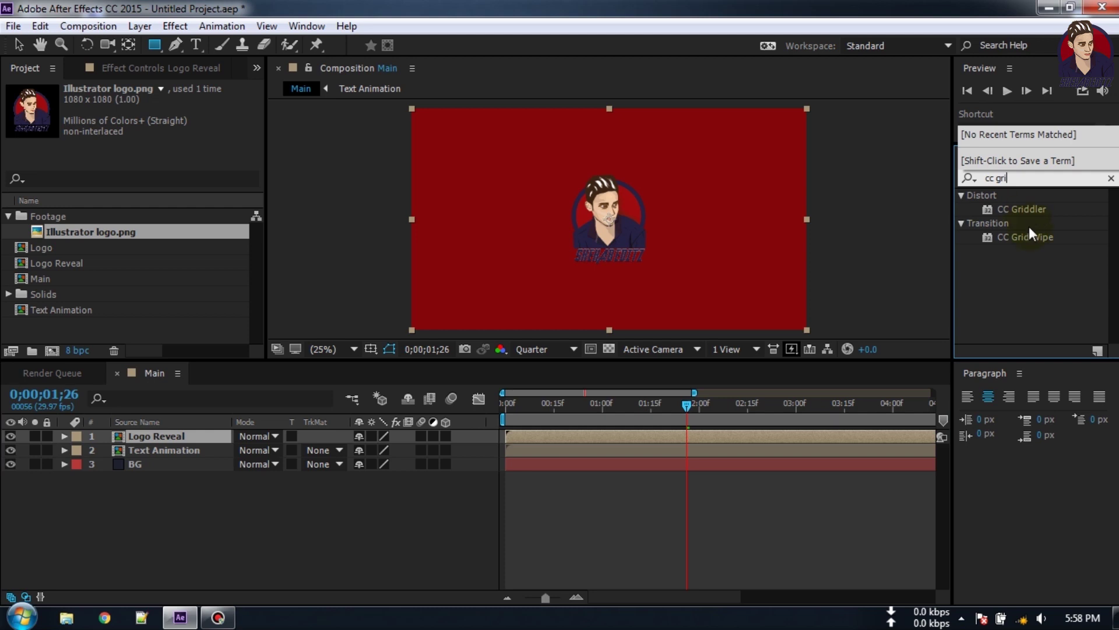
pyautogui.moveTo(1030, 236); pyautogui.dragTo(140, 432)
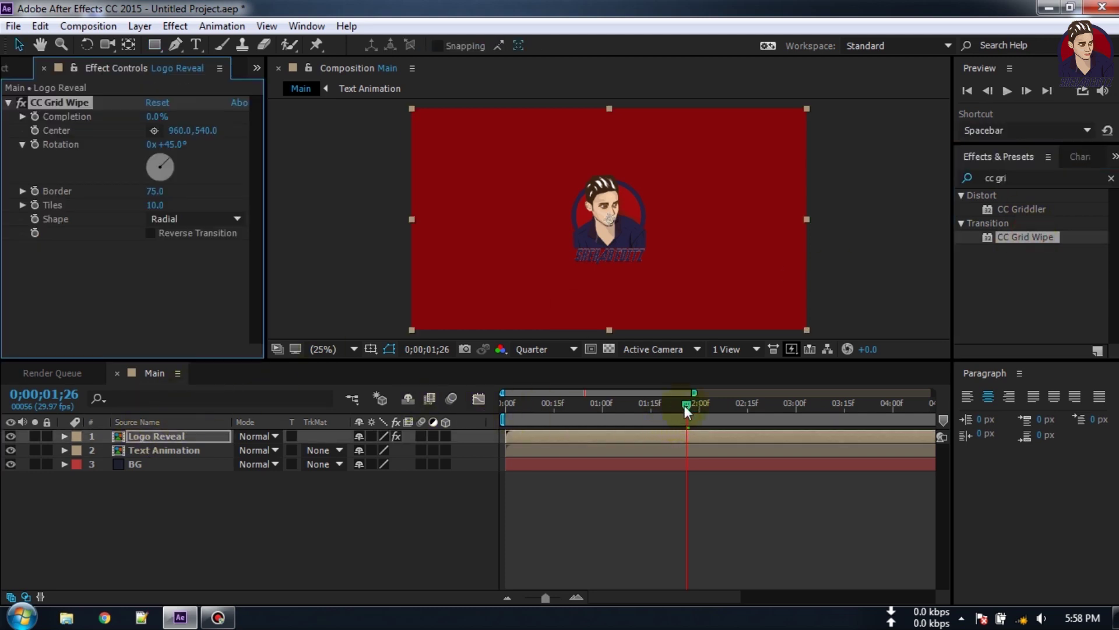
# - Set CC Grid Wipe's Completion to 26% and Tiles to 16 on the Logo Reveal layer
pyautogui.moveTo(157, 123); pyautogui.dragTo(196, 125)
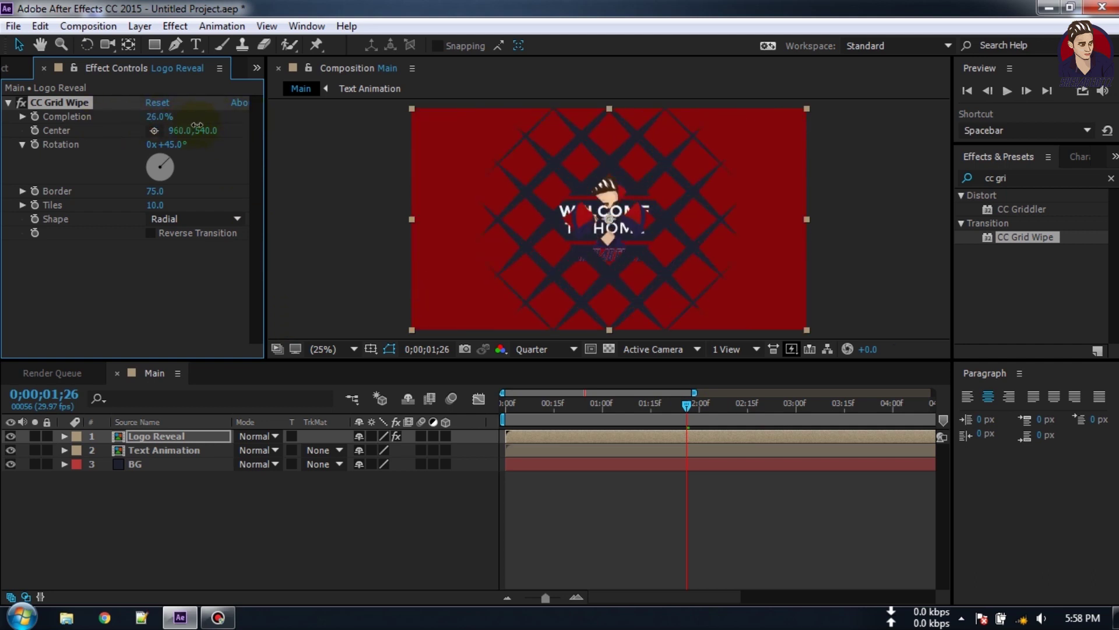
pyautogui.click(157, 204)
pyautogui.write('16')
pyautogui.press('Return')
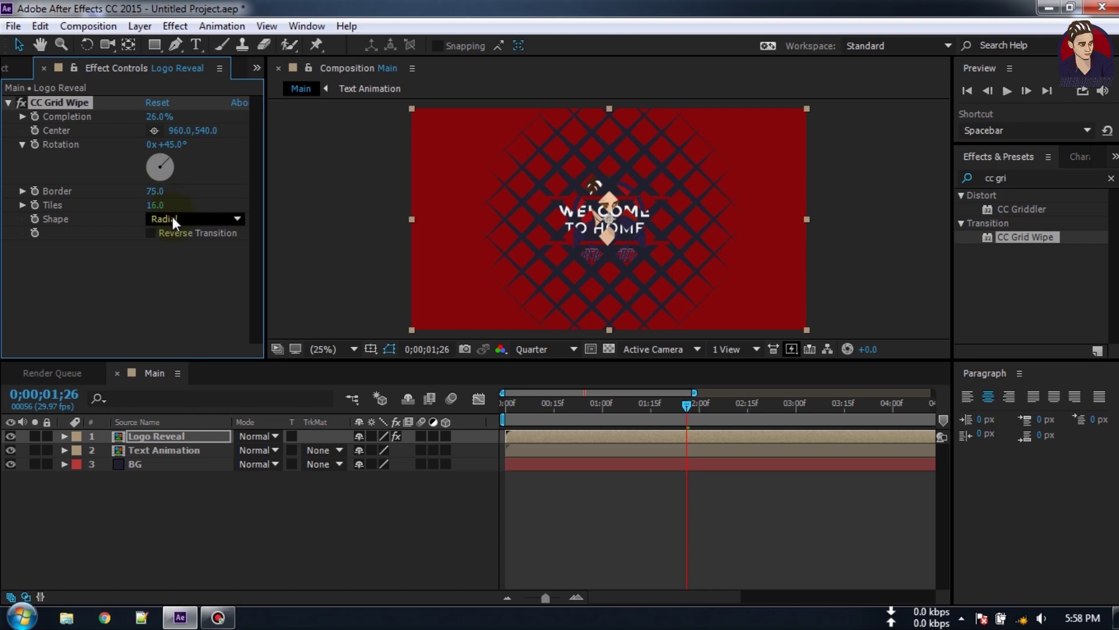
# - Keyframe CC Grid Wipe's Completion on the Logo Reveal layer from 100% at 0;00;01;27 to 0% at about 0;00;02;16
pyautogui.moveTo(677, 404)
pyautogui.mouseDown()
pyautogui.moveTo(627, 411)
pyautogui.moveTo(687, 417)
pyautogui.mouseUp()
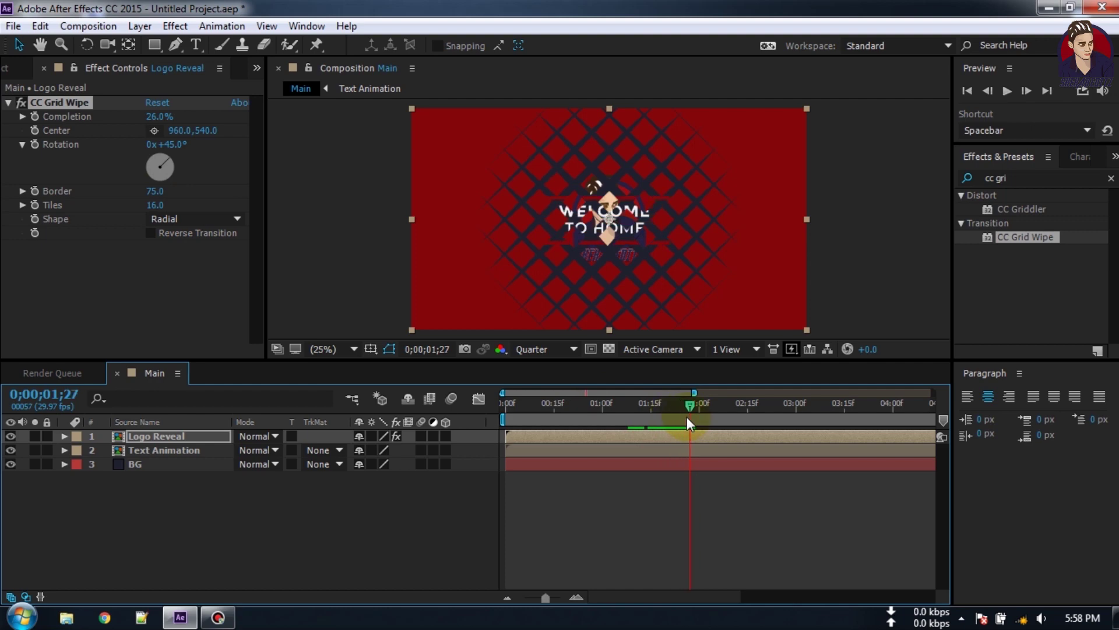
pyautogui.moveTo(157, 117); pyautogui.dragTo(377, 133)
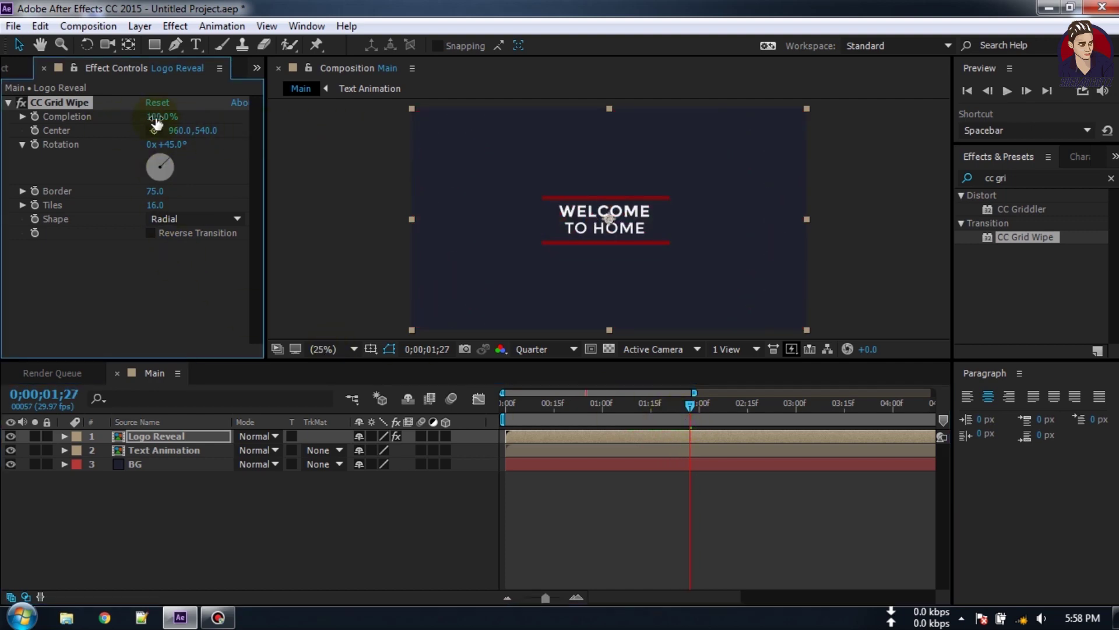
pyautogui.click(36, 118)
pyautogui.moveTo(690, 403); pyautogui.dragTo(751, 408)
pyautogui.click(162, 123)
pyautogui.write('0')
pyautogui.click(117, 315)
pyautogui.click(310, 519)
pyautogui.moveTo(758, 412); pyautogui.dragTo(712, 418)
# - Reveal the Logo Reveal layer's keyframes and apply Easy Ease to both Completion keyframes
pyautogui.click(151, 435)
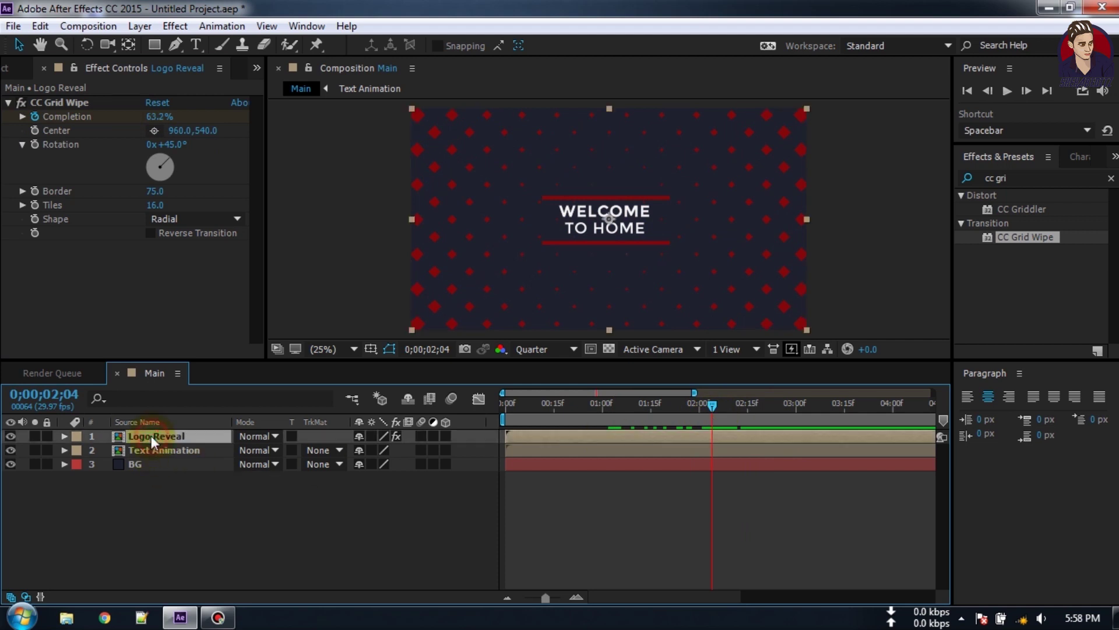
pyautogui.press('u')
pyautogui.moveTo(769, 459); pyautogui.dragTo(664, 467)
pyautogui.rightClick(692, 463)
pyautogui.moveTo(745, 453)
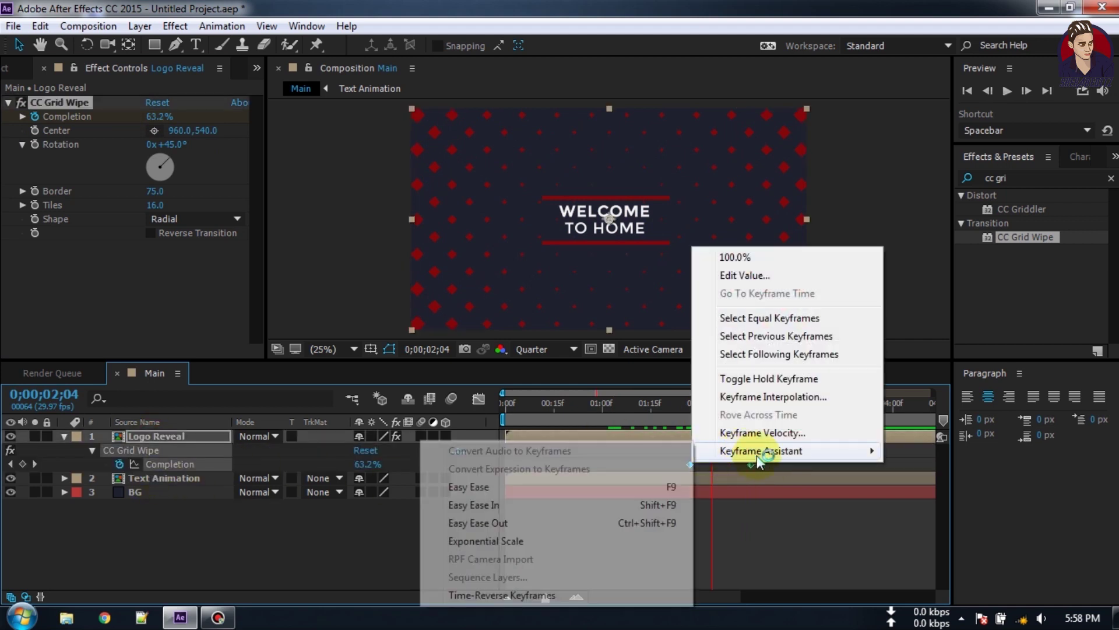
pyautogui.click(592, 484)
pyautogui.click(656, 527)
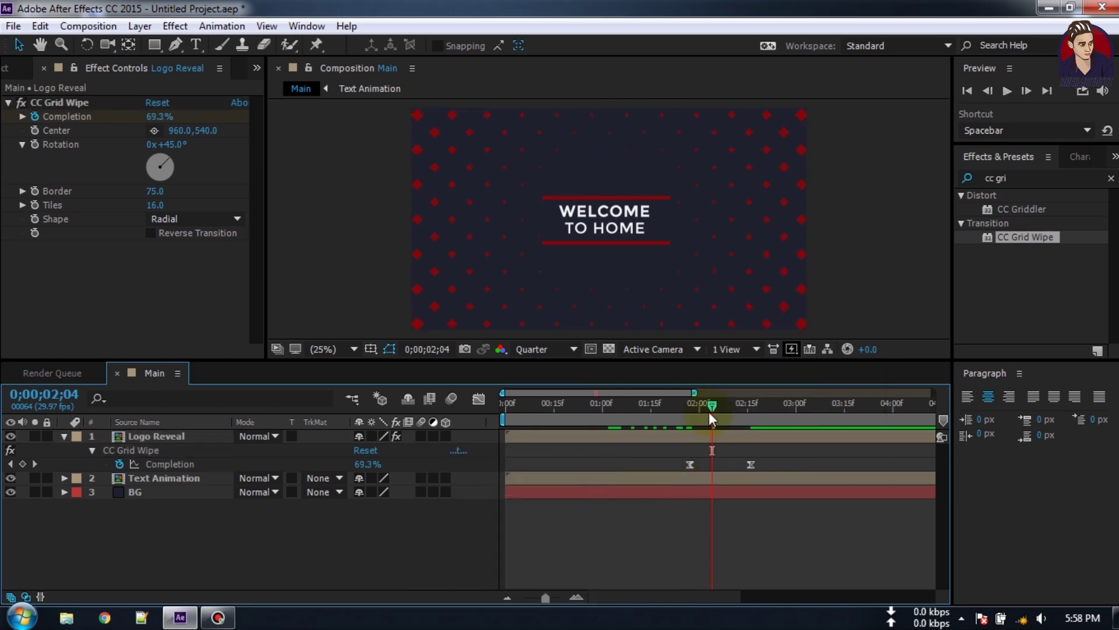
# - Preview the wipe from the start and shift both Completion keyframes to begin at about 0;00;02;06, then replay it
pyautogui.moveTo(709, 414); pyautogui.dragTo(467, 460)
pyautogui.press('space')
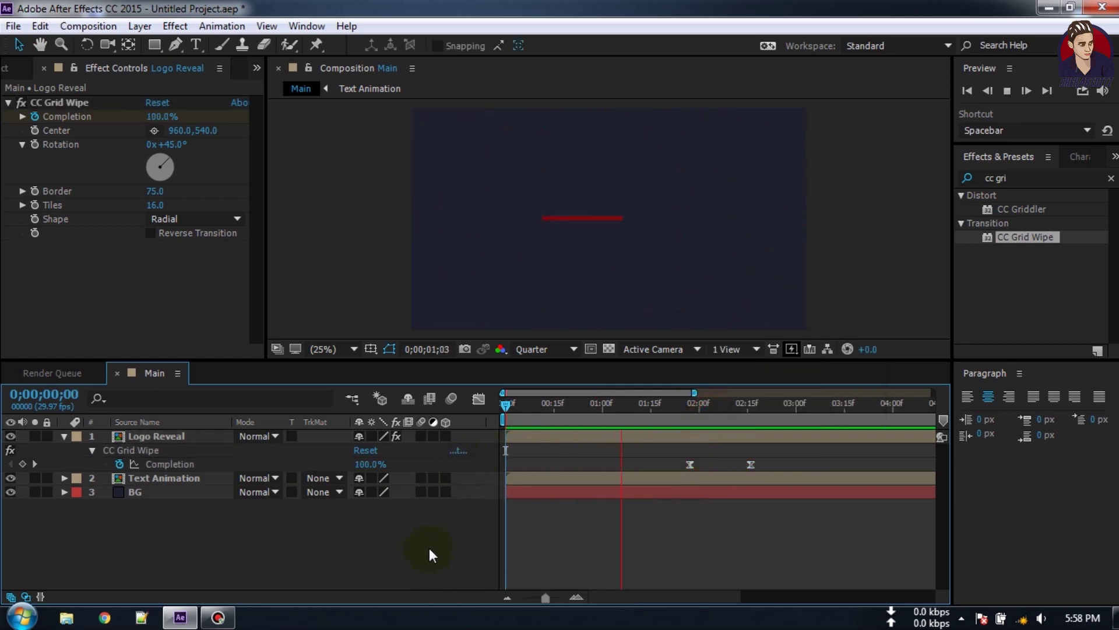
pyautogui.moveTo(648, 463); pyautogui.dragTo(784, 465)
pyautogui.moveTo(809, 404); pyautogui.dragTo(384, 519)
pyautogui.press('space')
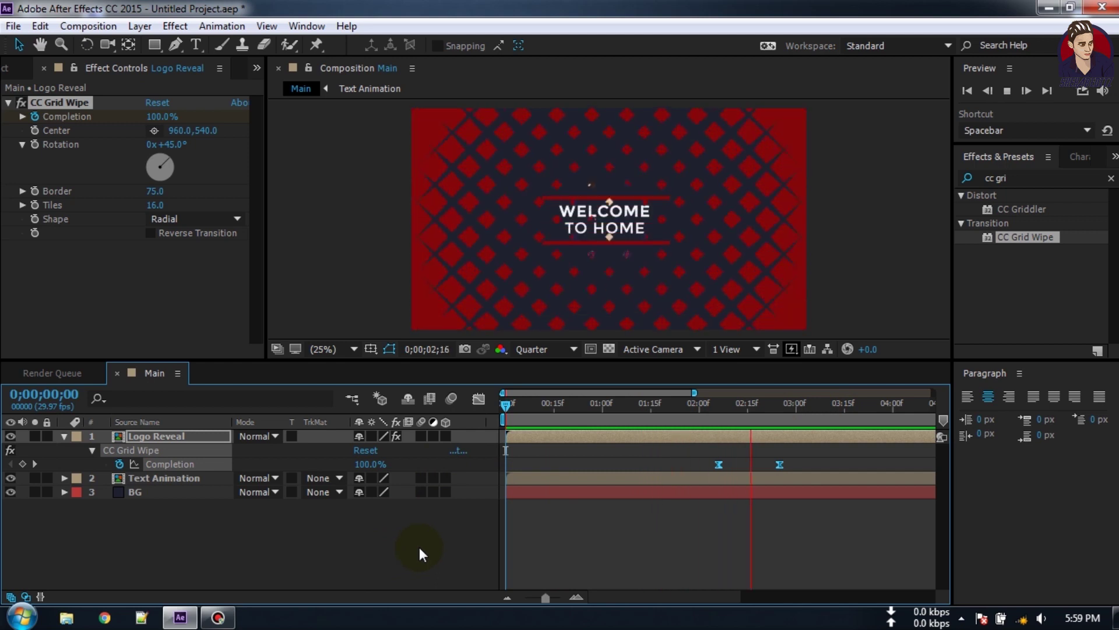
# - Lengthen the grid wipe by moving its final Completion keyframe to about 0;00;03;12, previewing the slower transition along the way
pyautogui.click(780, 464)
pyautogui.moveTo(781, 464); pyautogui.dragTo(819, 465)
pyautogui.moveTo(813, 409); pyautogui.dragTo(494, 452)
pyautogui.click(339, 541)
pyautogui.press('space')
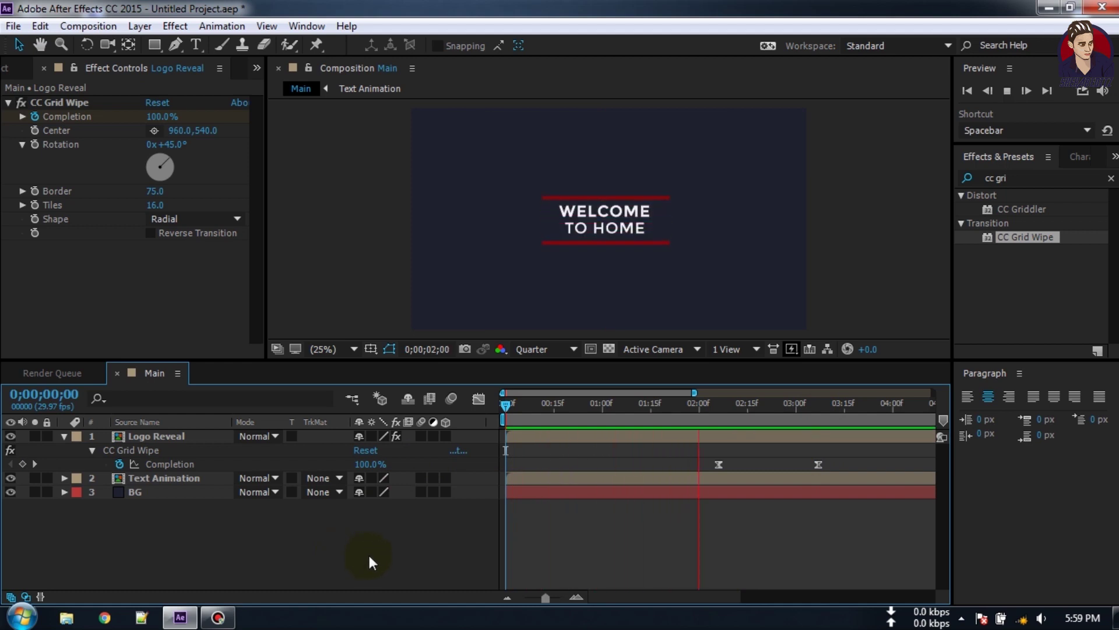
pyautogui.press('space')
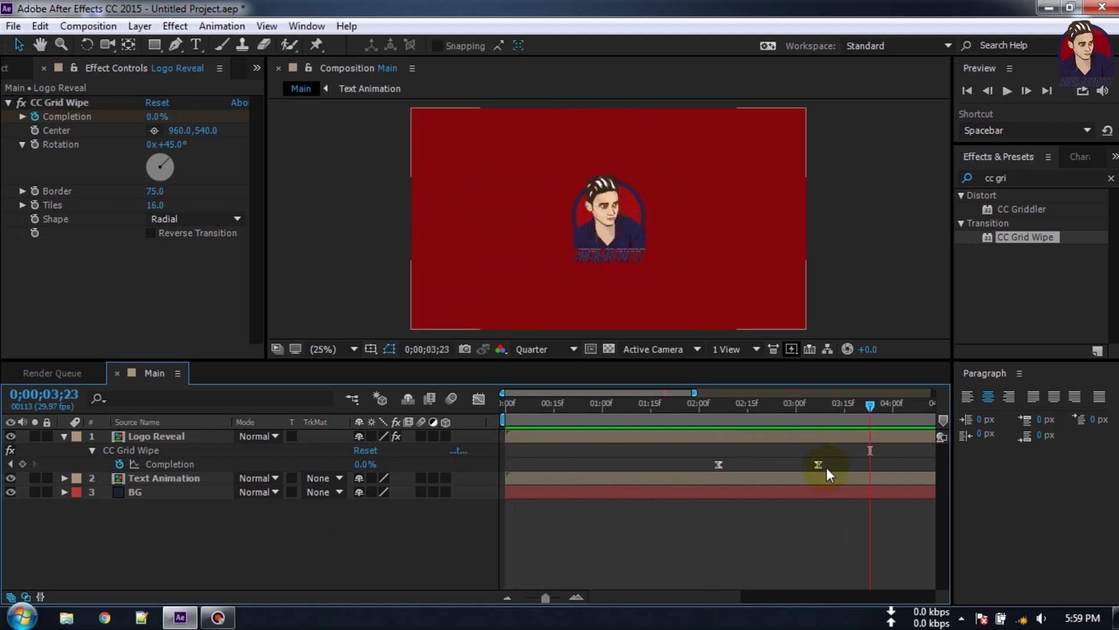
pyautogui.moveTo(818, 464); pyautogui.dragTo(834, 467)
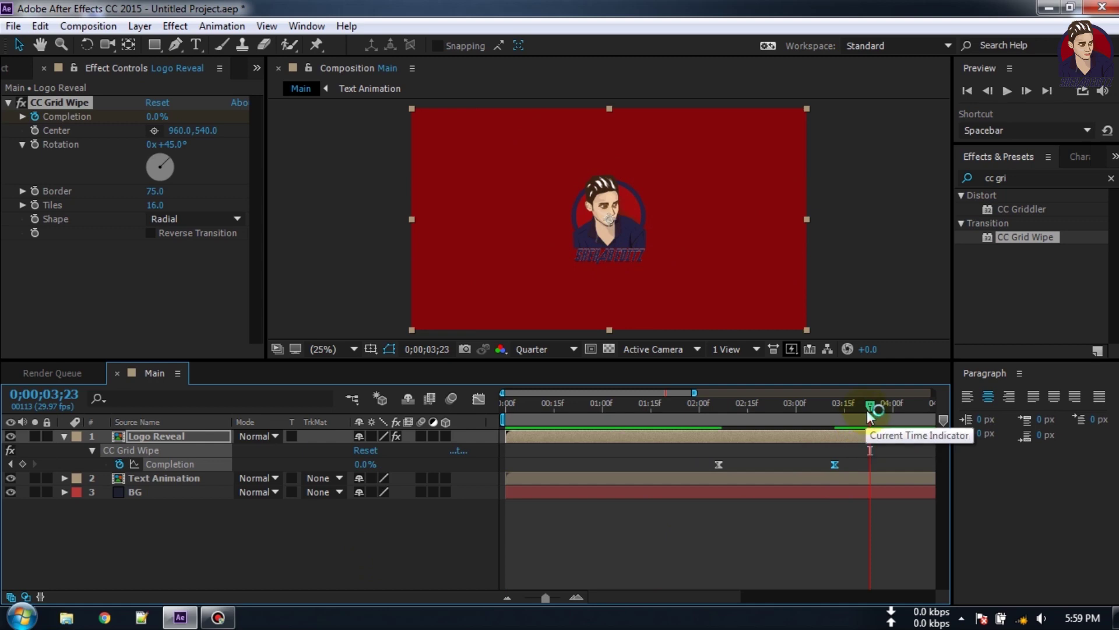
pyautogui.moveTo(870, 403); pyautogui.dragTo(692, 450)
# - Inside the Logo Reveal composition, keyframe the Logo layer's Scale from 100% at 0;00;05;29 to 85% at 0;00;09;29
pyautogui.doubleClick(161, 435)
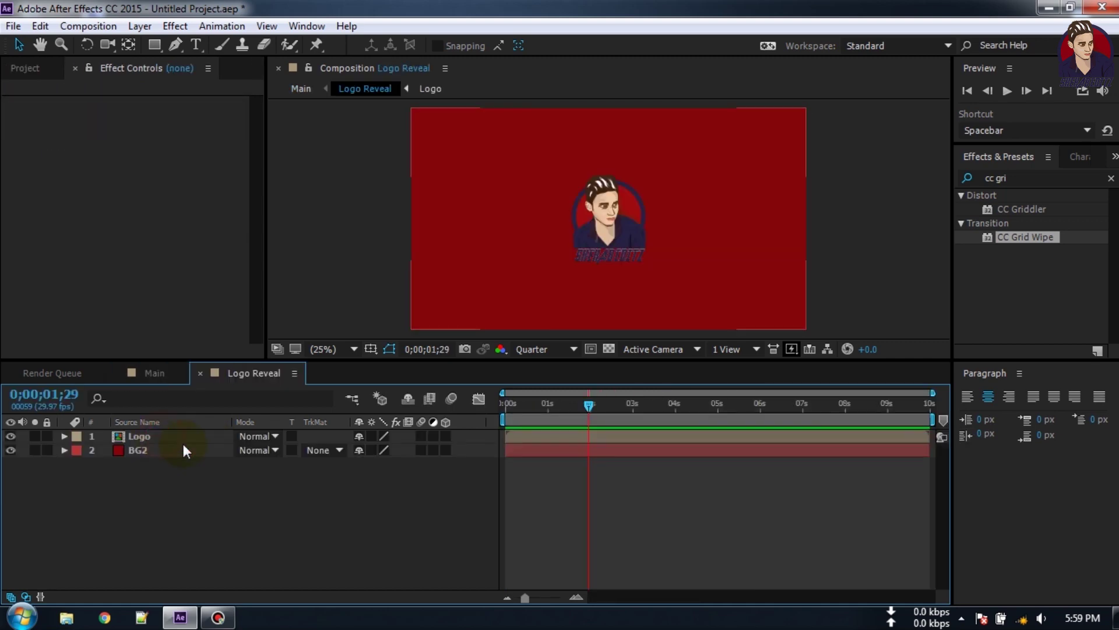
pyautogui.click(140, 438)
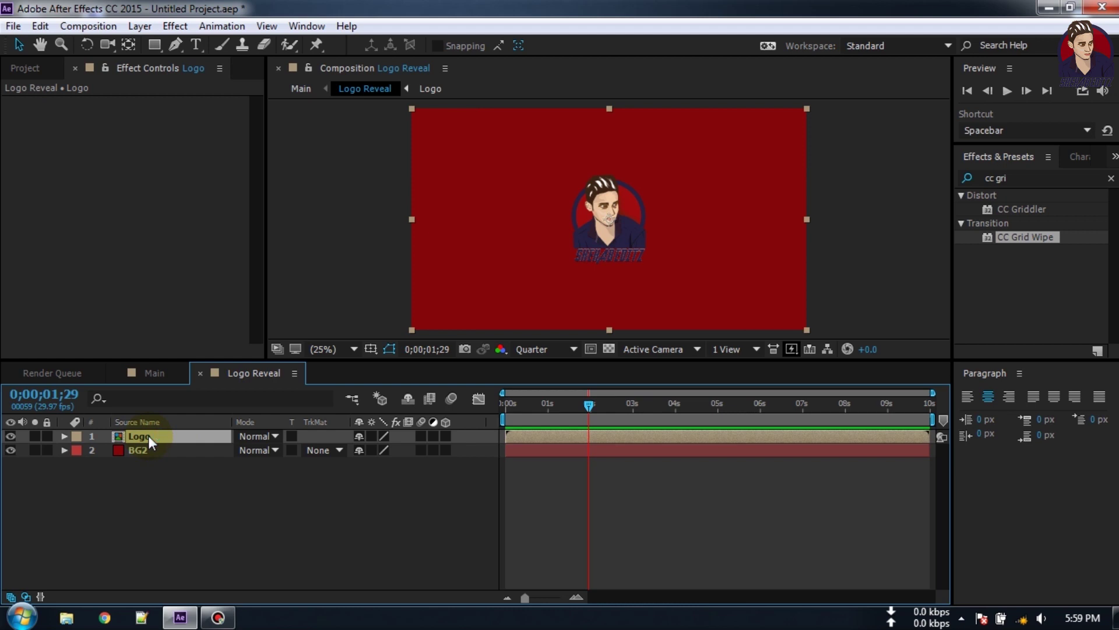
pyautogui.press('s')
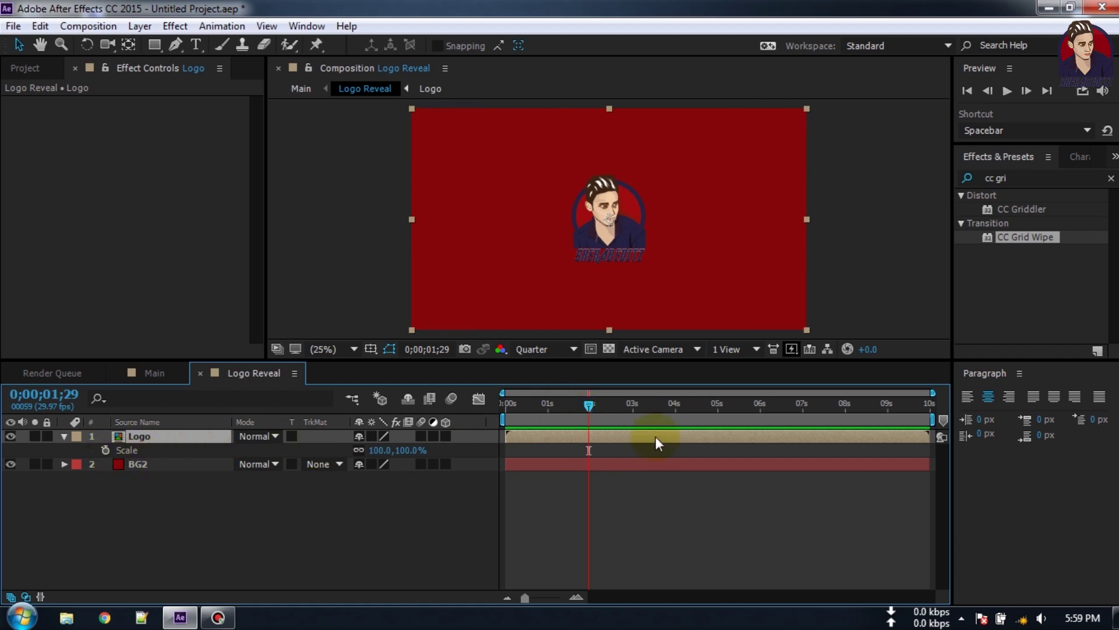
pyautogui.moveTo(592, 406); pyautogui.dragTo(762, 422)
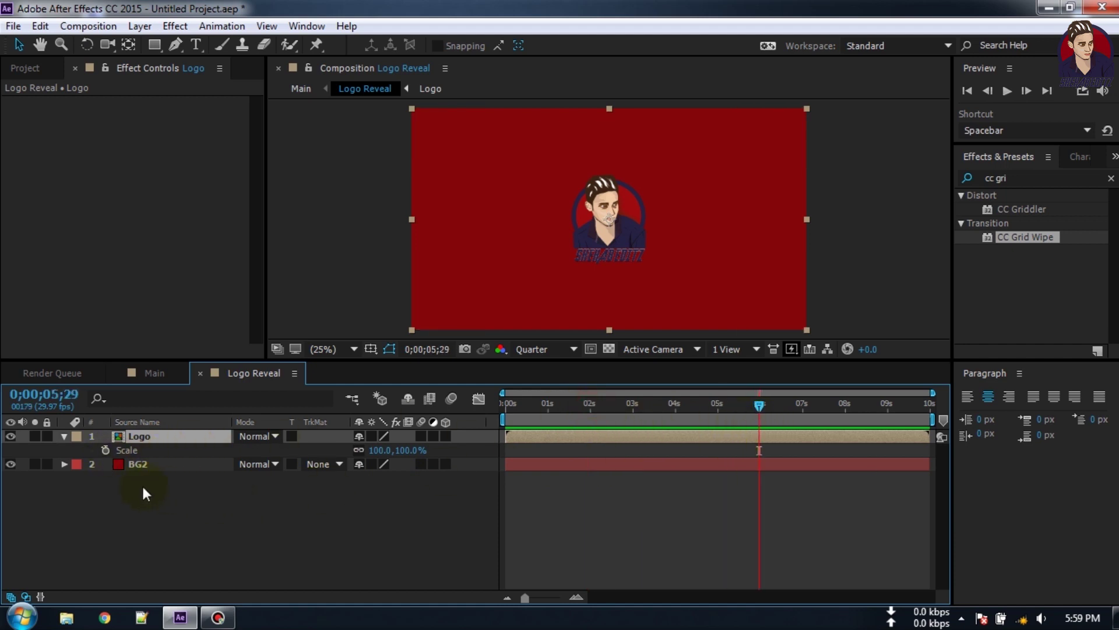
pyautogui.click(105, 450)
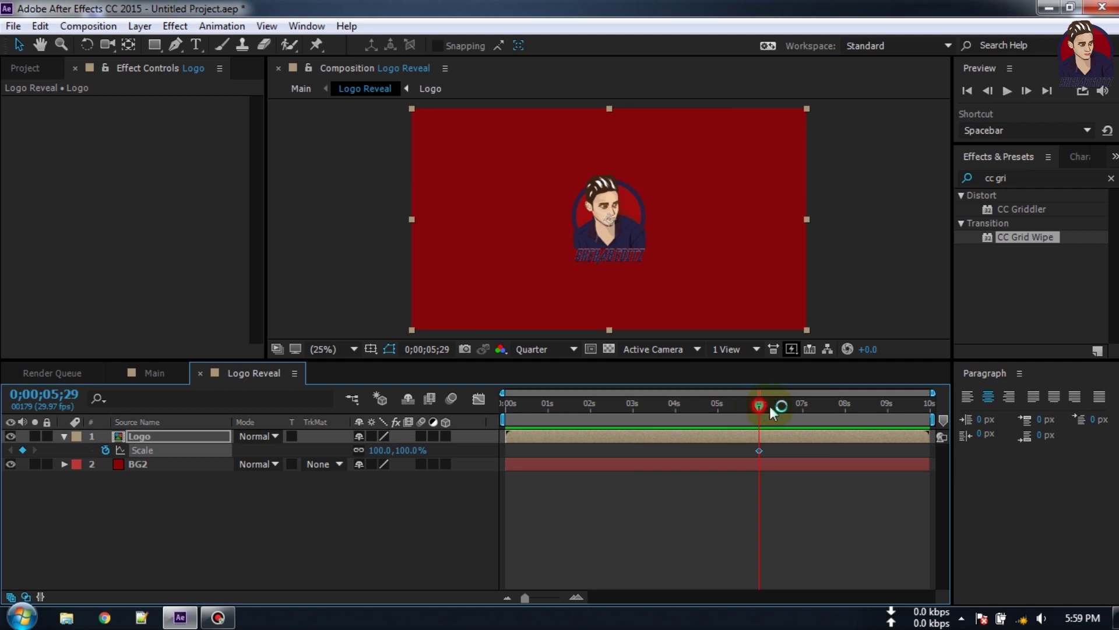
pyautogui.click(382, 450)
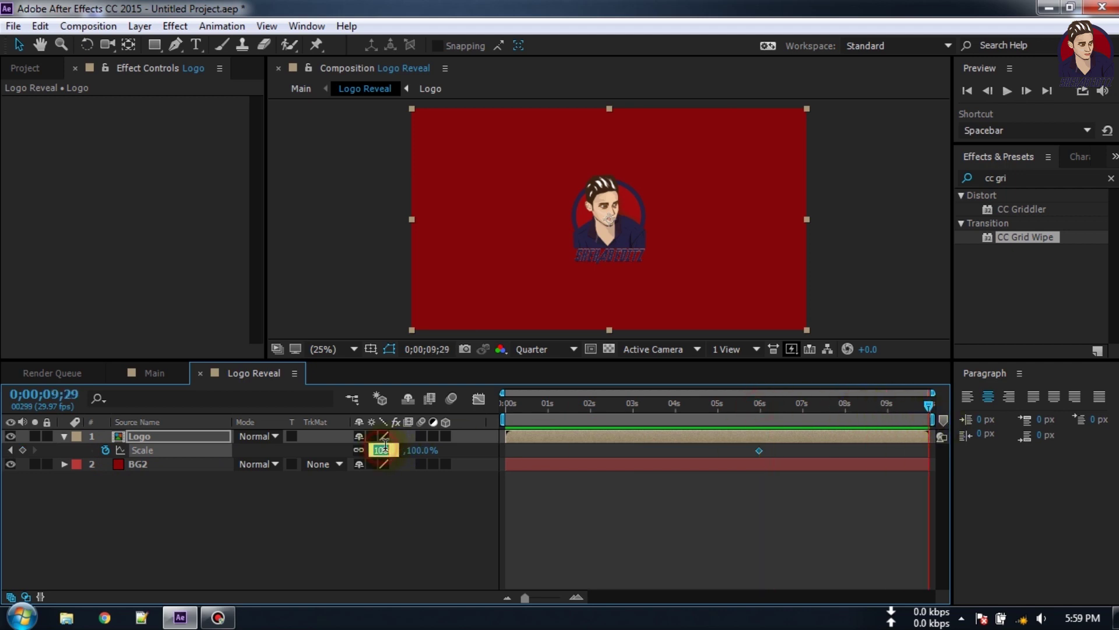
pyautogui.write('85')
pyautogui.press('Return')
pyautogui.click(409, 547)
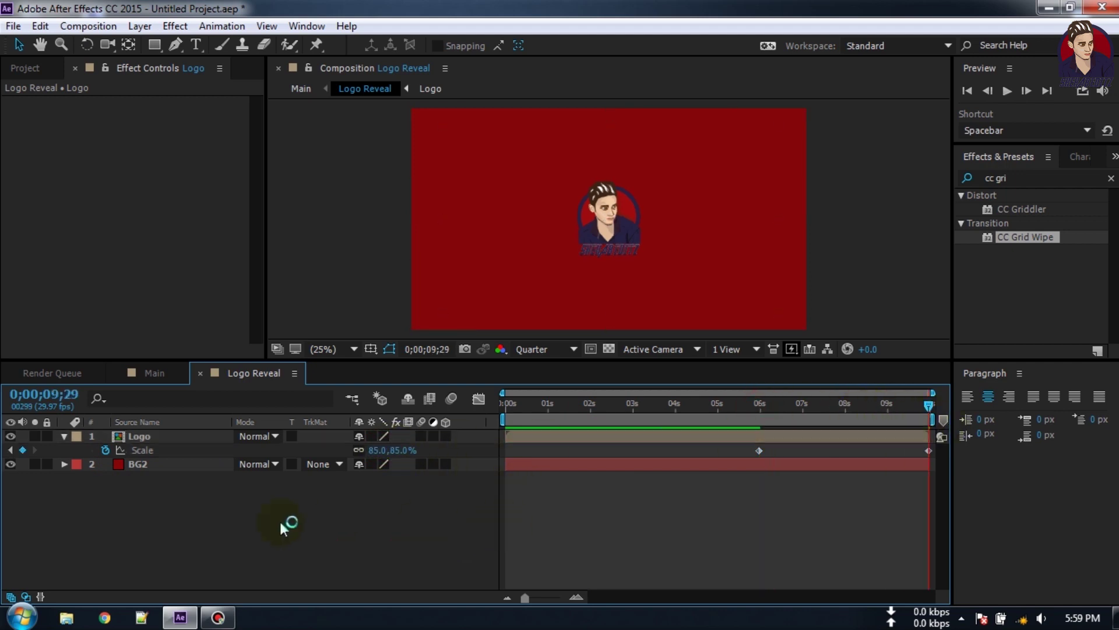
pyautogui.click(64, 436)
# - Search the effects for "cc ra", apply CC Radial Fast Blur to the Logo layer, and place its center above the frame near 1068, -133
pyautogui.click(138, 438)
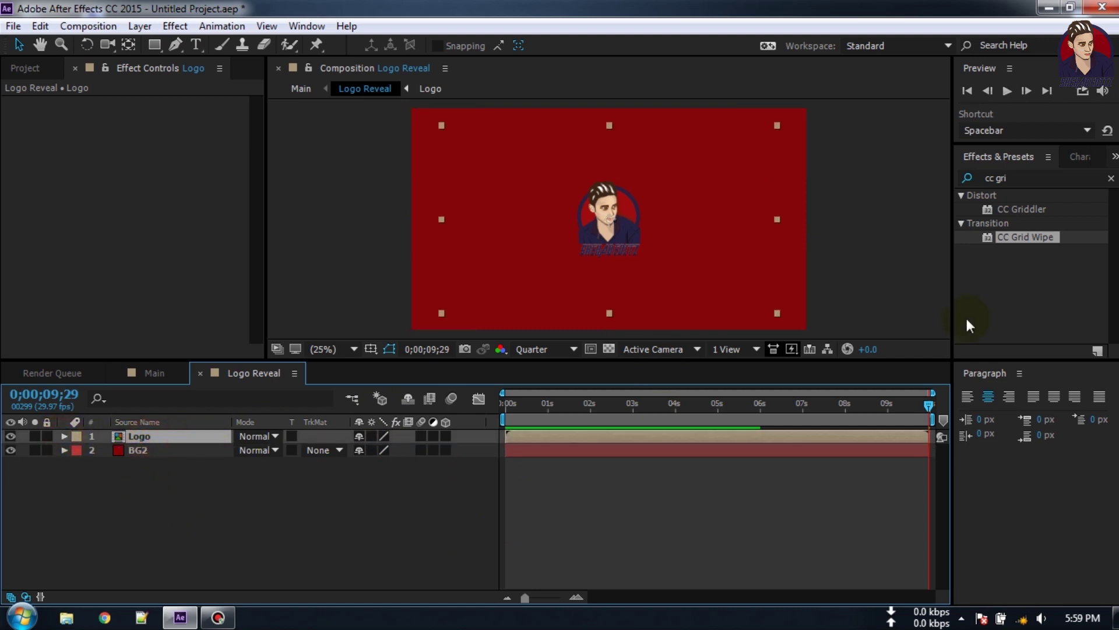
pyautogui.doubleClick(1025, 178)
pyautogui.write('cc ra')
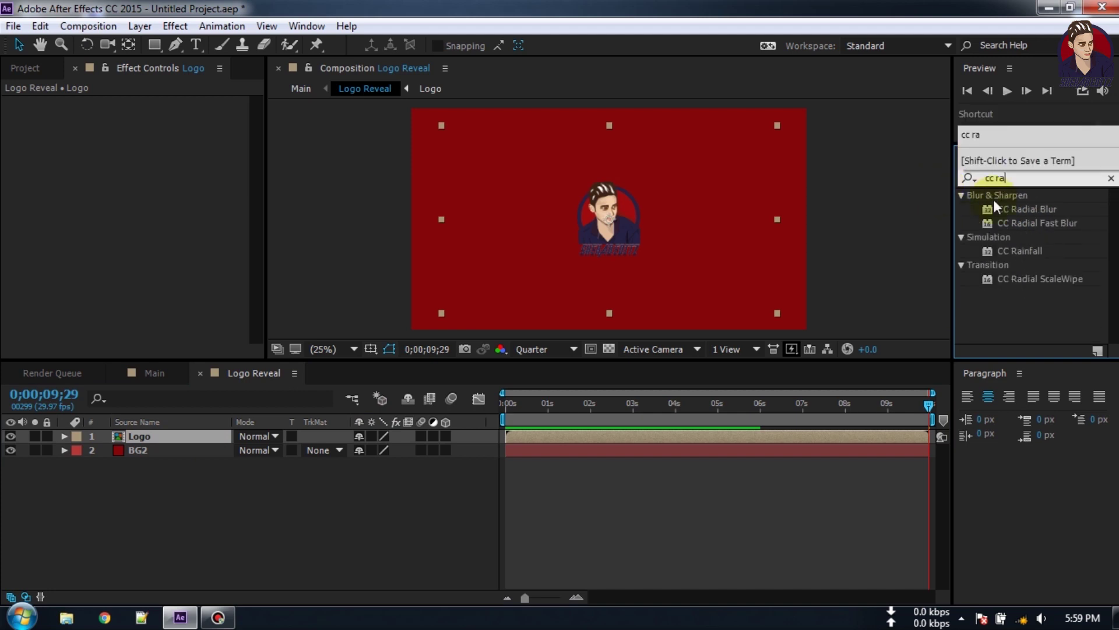
pyautogui.moveTo(1052, 223); pyautogui.dragTo(215, 436)
pyautogui.moveTo(604, 226); pyautogui.dragTo(628, 124)
pyautogui.hotkey('ctrl', 'z')
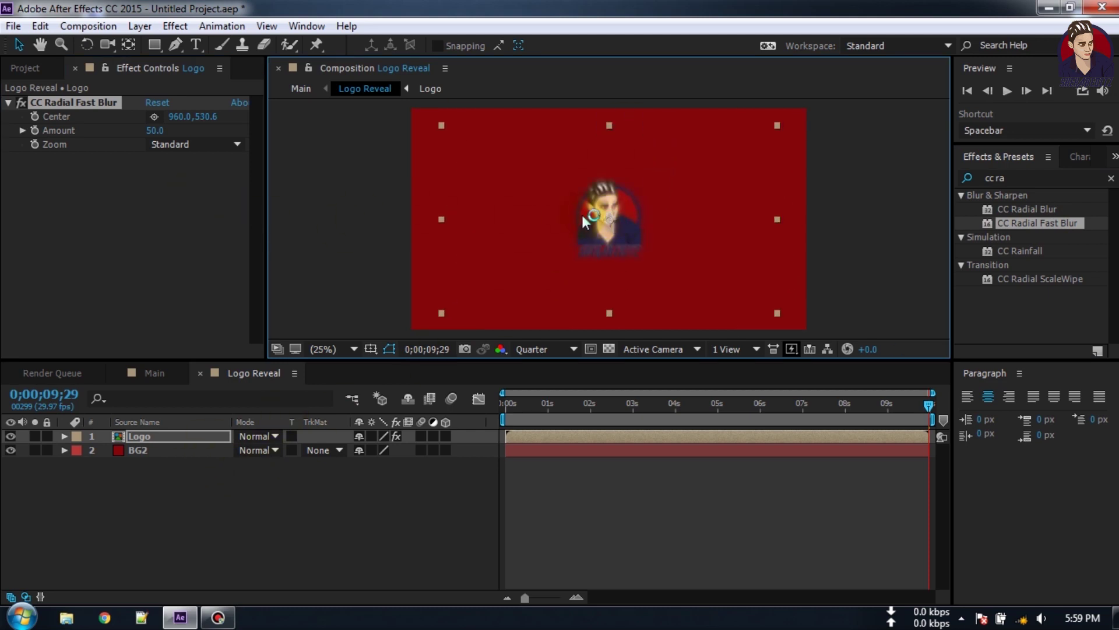
pyautogui.moveTo(611, 222); pyautogui.dragTo(635, 116)
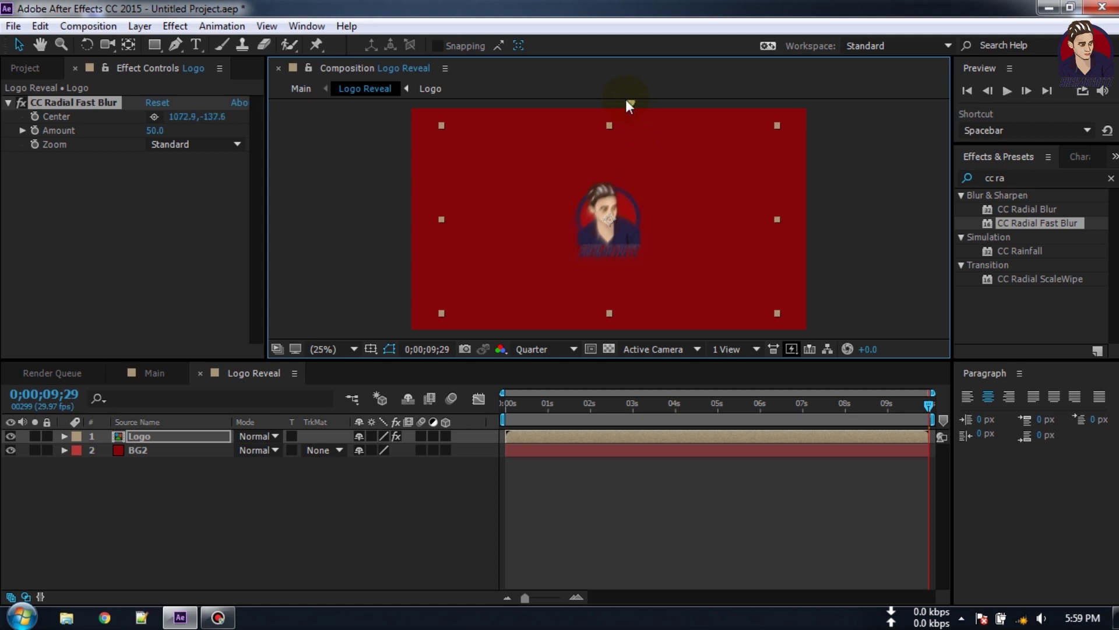
# - Add Drop Shadow to the Logo layer with Direction 231°, Distance 15 and Softness 33
pyautogui.click(134, 436)
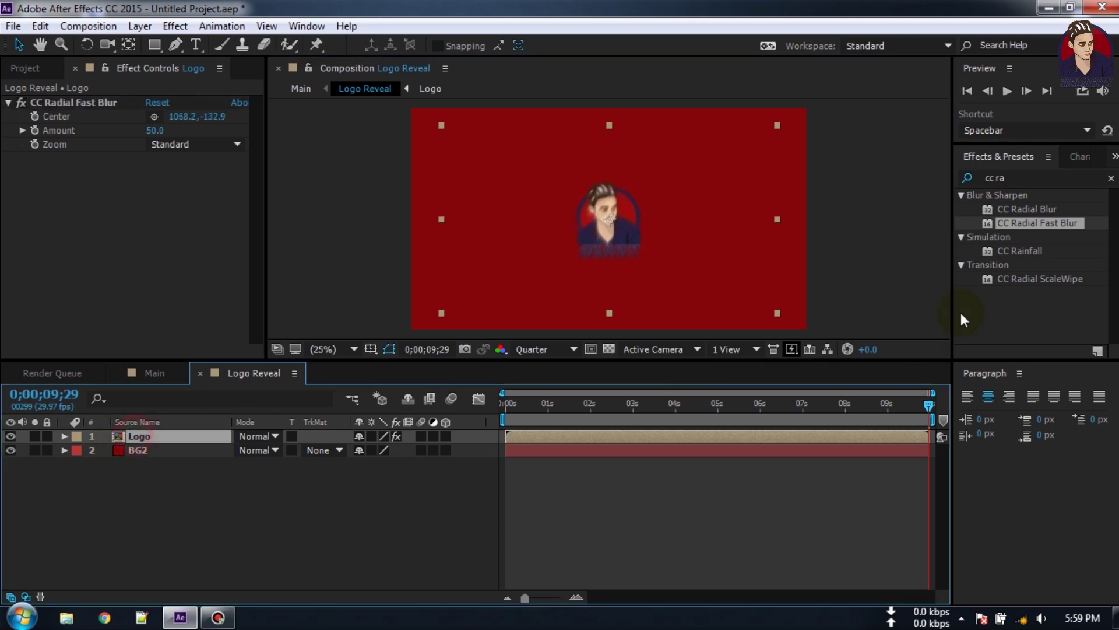
pyautogui.click(1027, 175)
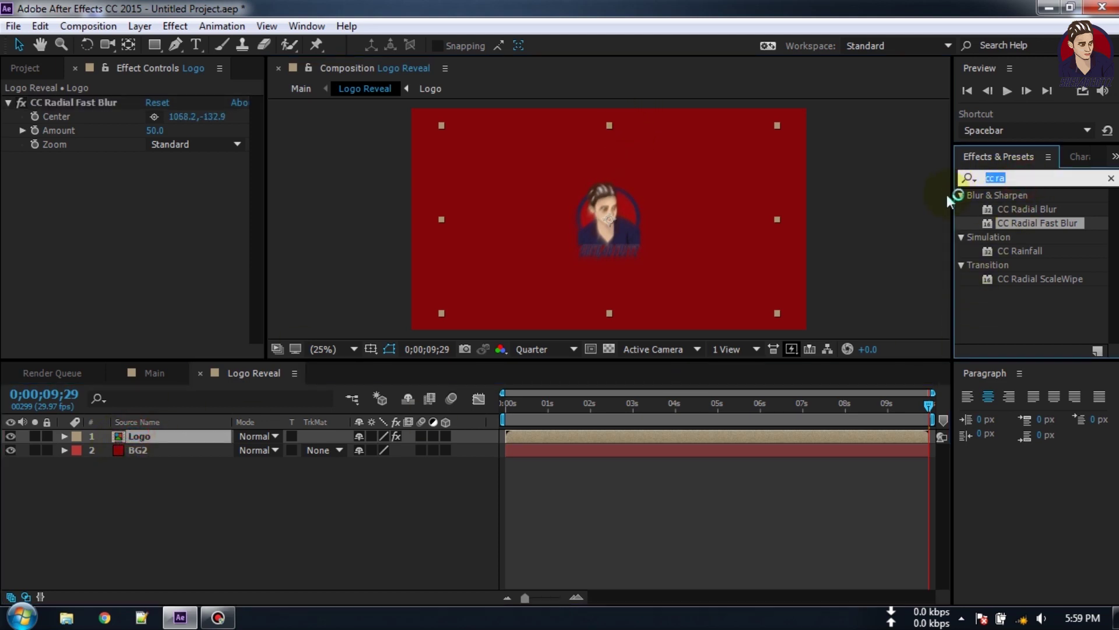
pyautogui.write('drop')
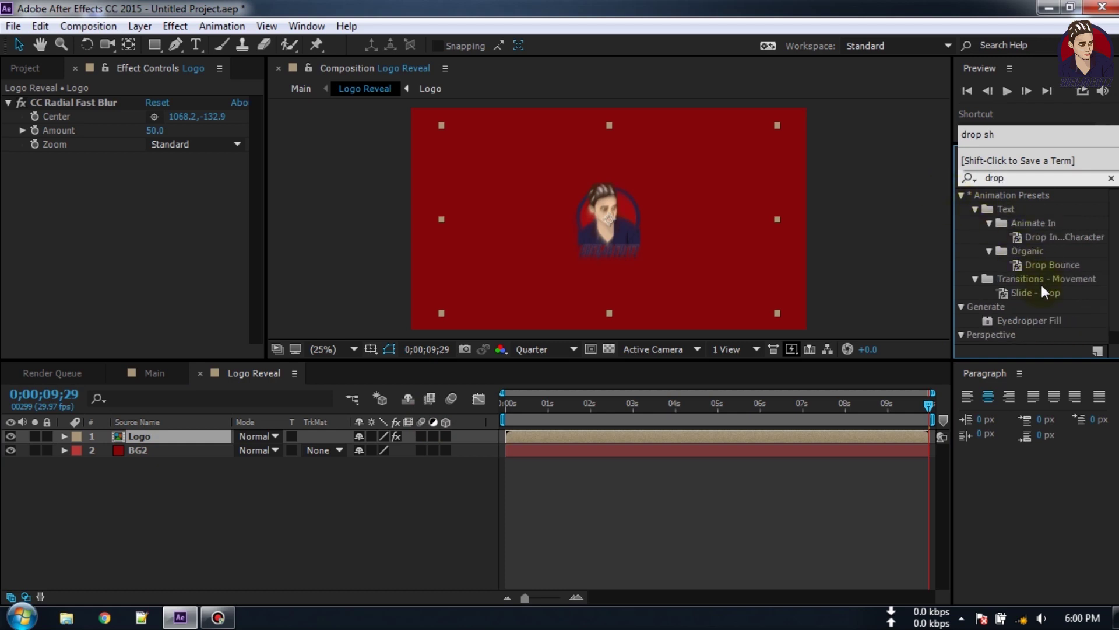
pyautogui.write(' sh')
pyautogui.moveTo(1025, 209); pyautogui.dragTo(140, 436)
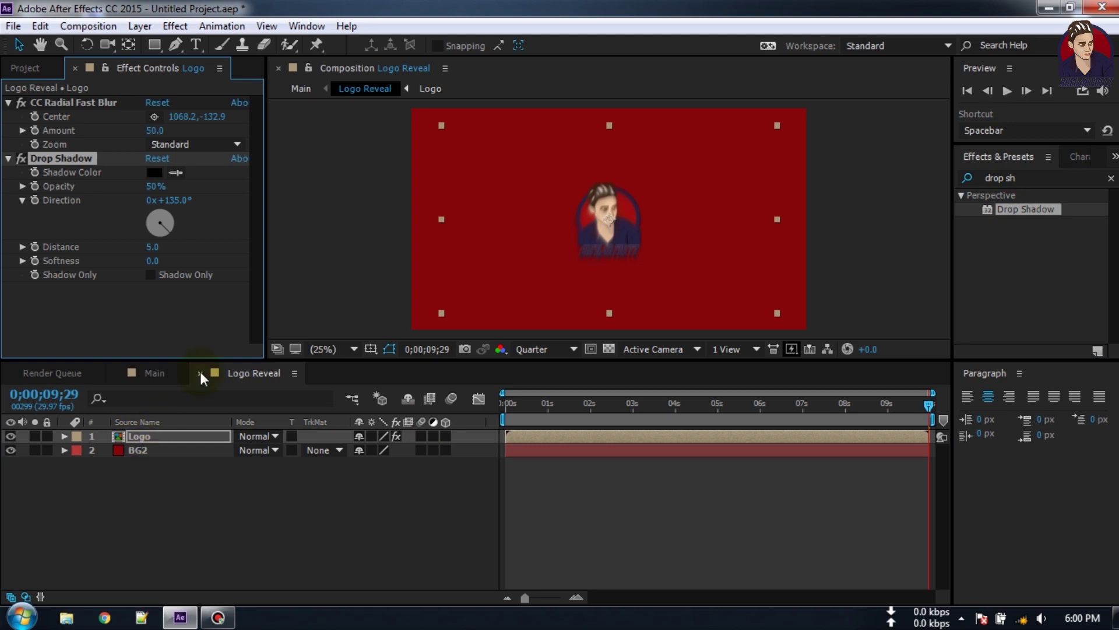
pyautogui.click(164, 247)
pyautogui.moveTo(153, 247)
pyautogui.mouseDown()
pyautogui.moveTo(173, 246)
pyautogui.moveTo(148, 226)
pyautogui.moveTo(159, 231)
pyautogui.moveTo(144, 246)
pyautogui.moveTo(166, 262)
pyautogui.mouseUp()
# - Duplicate the Logo layer and delete CC Radial Fast Blur and Drop Shadow from the upper copy
pyautogui.click(138, 439)
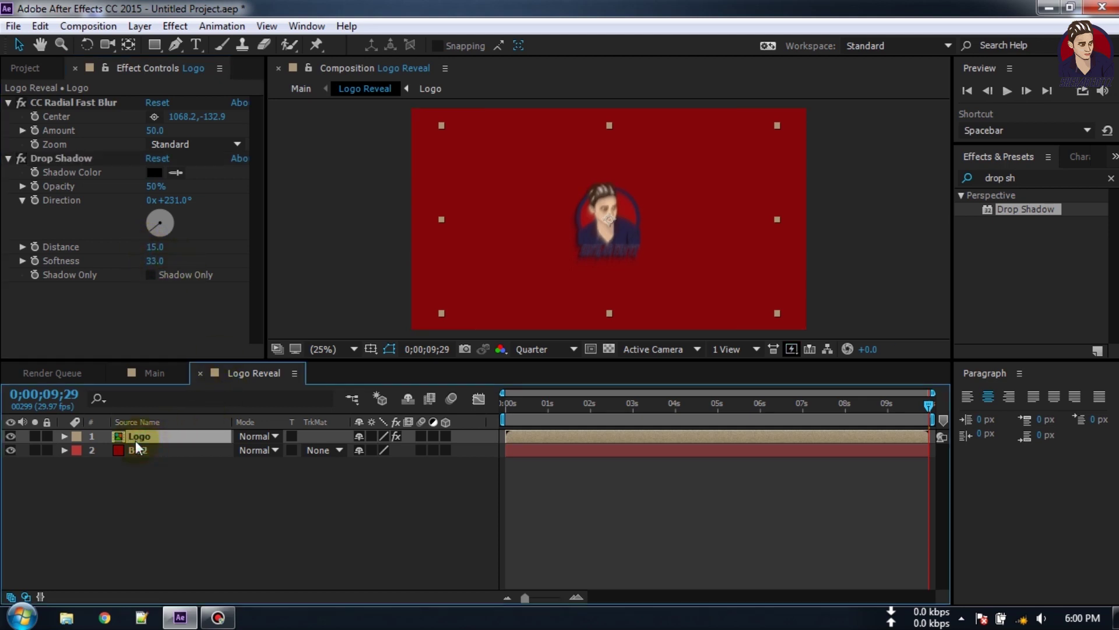
pyautogui.hotkey('ctrl', 'd')
pyautogui.click(47, 105)
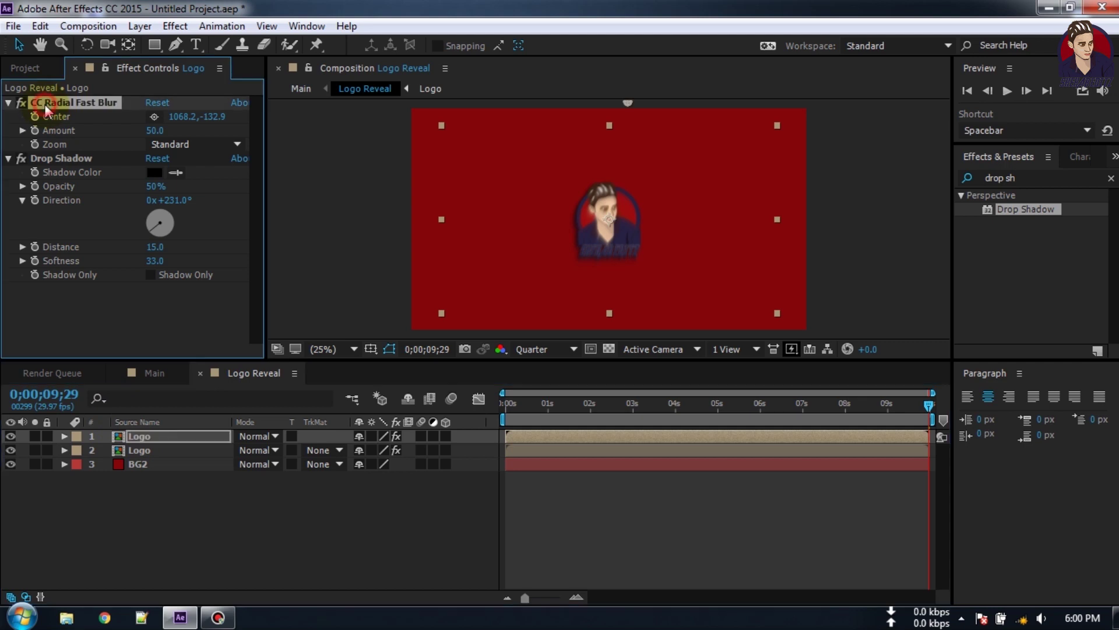
pyautogui.press('Delete')
pyautogui.click(52, 106)
pyautogui.press('Delete')
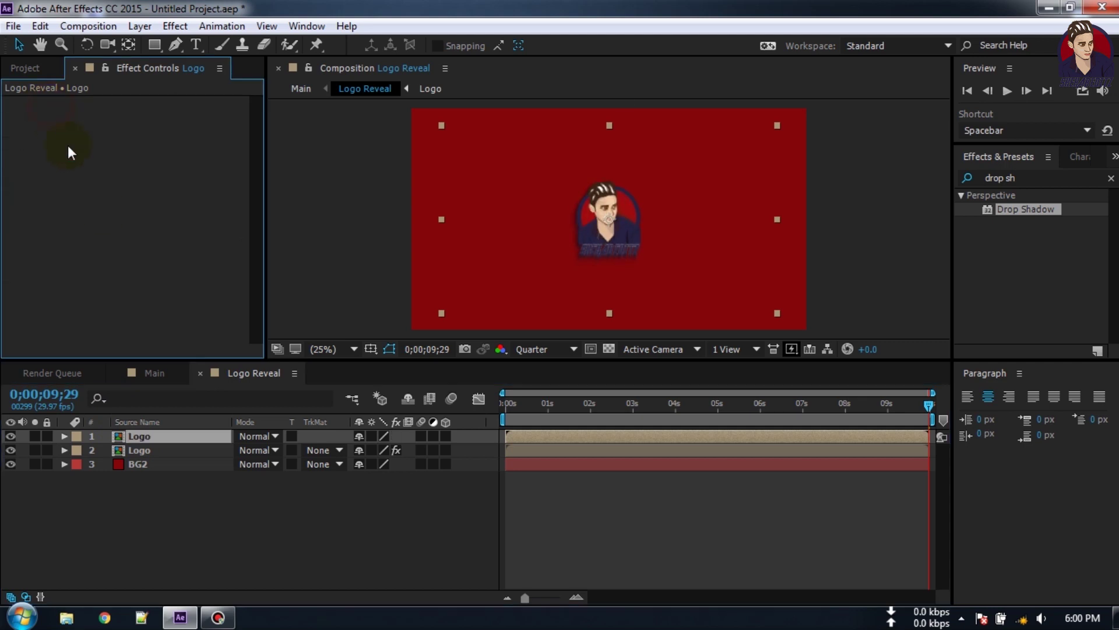
pyautogui.click(222, 510)
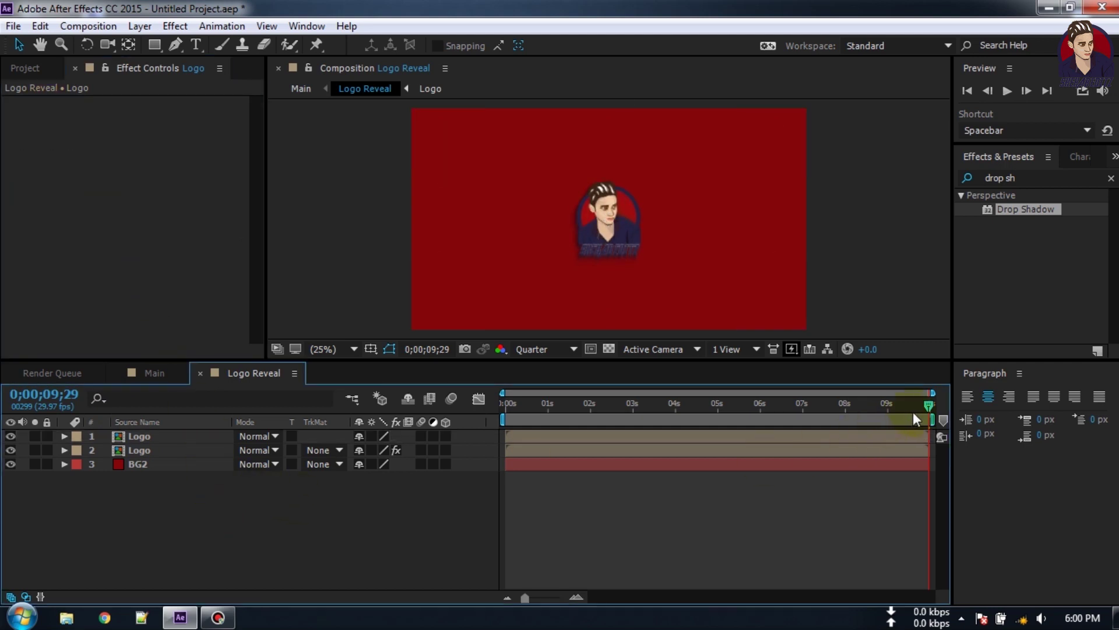
pyautogui.moveTo(912, 404); pyautogui.dragTo(926, 432)
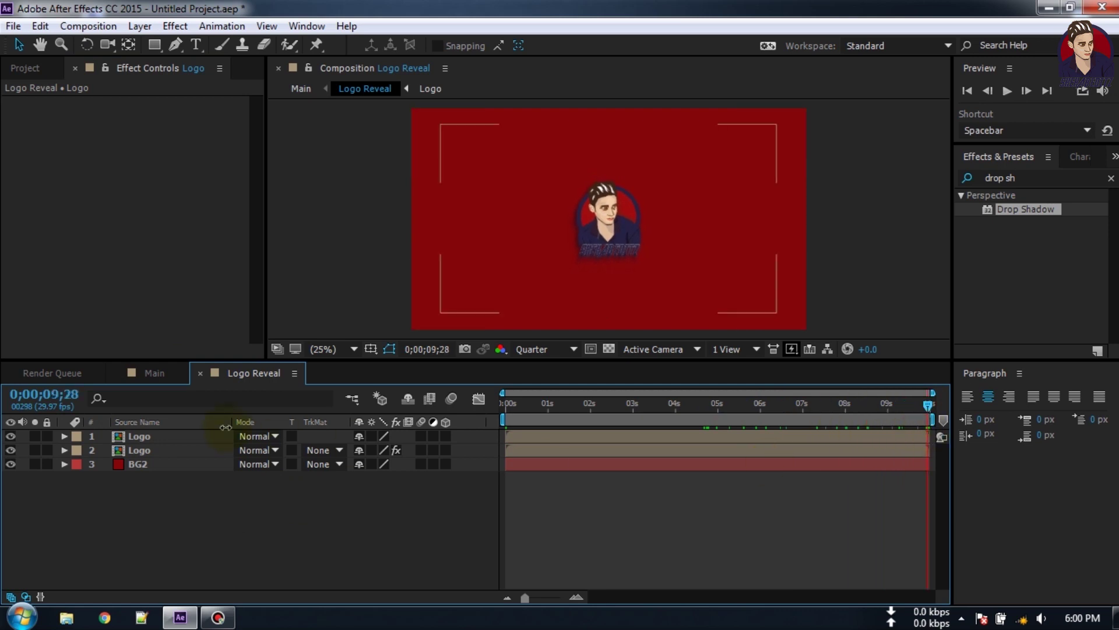
# - Return to the Main composition and play it from the start with the whole timeline in view
pyautogui.click(156, 373)
pyautogui.press('space')
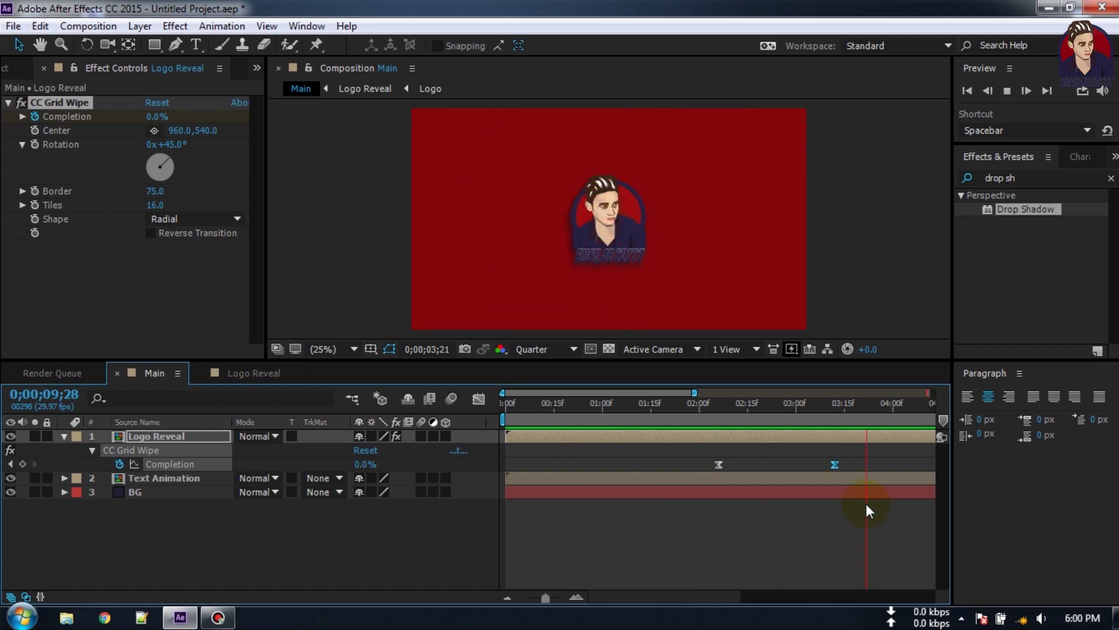
pyautogui.press('space')
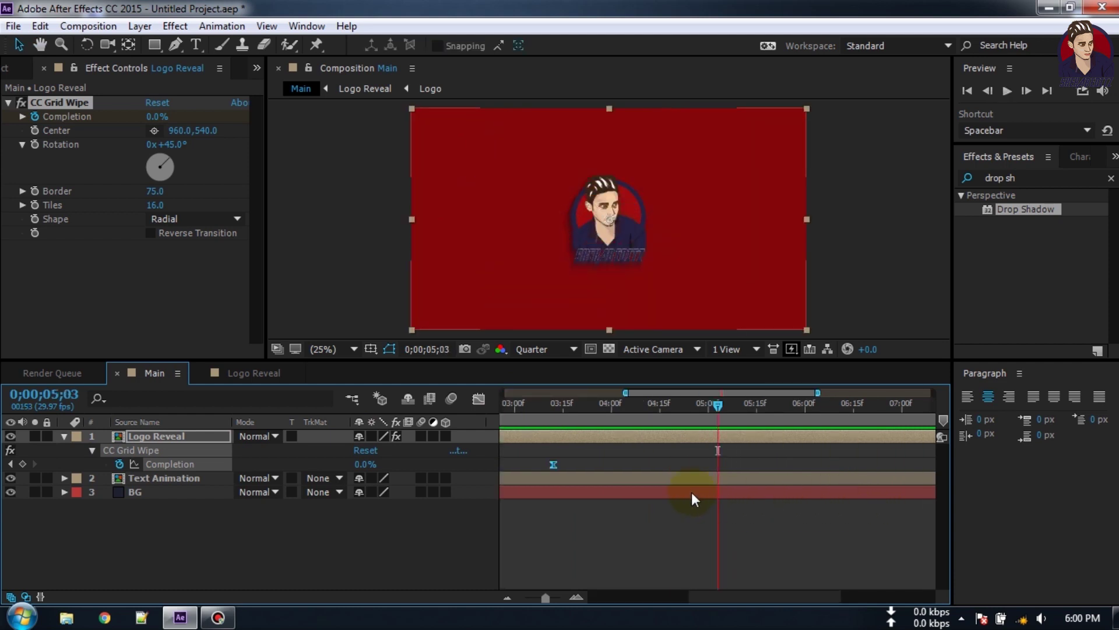
pyautogui.moveTo(718, 405); pyautogui.dragTo(471, 453)
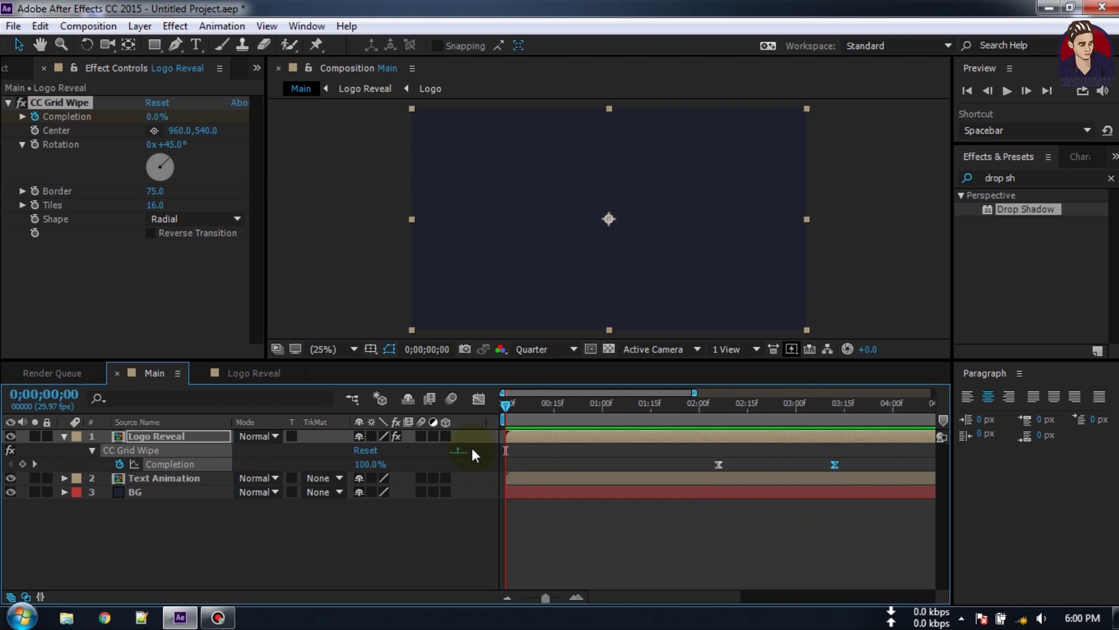
pyautogui.click(529, 597)
pyautogui.press('space')
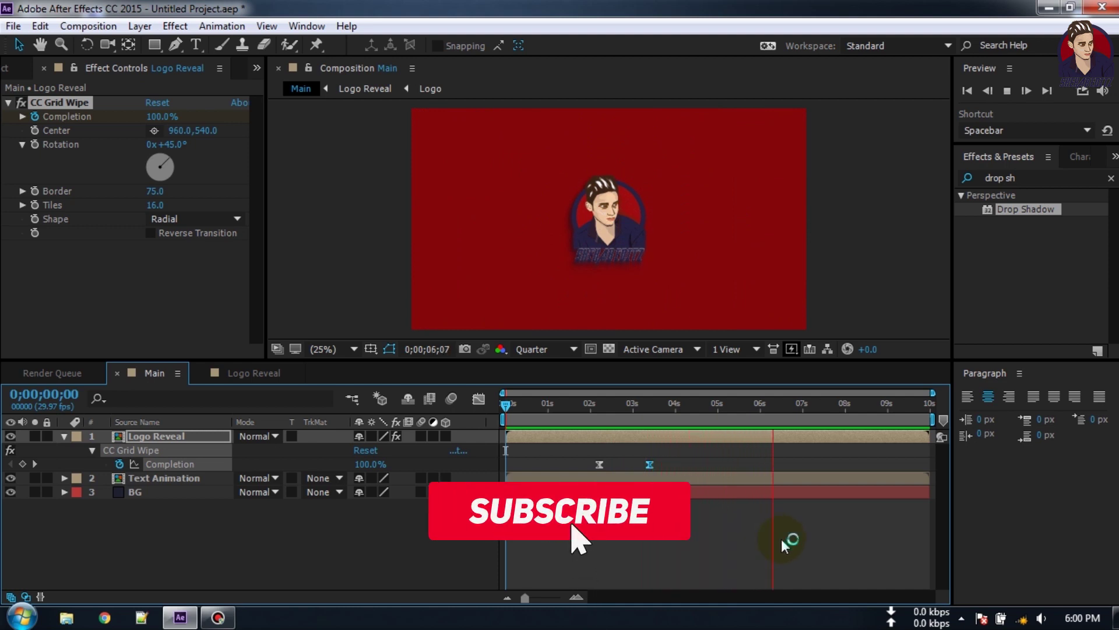
# - In Logo Reveal, move both Logo layers' Scale keyframes earlier to start at about 2.5 seconds and apply Easy Ease to them
pyautogui.doubleClick(180, 436)
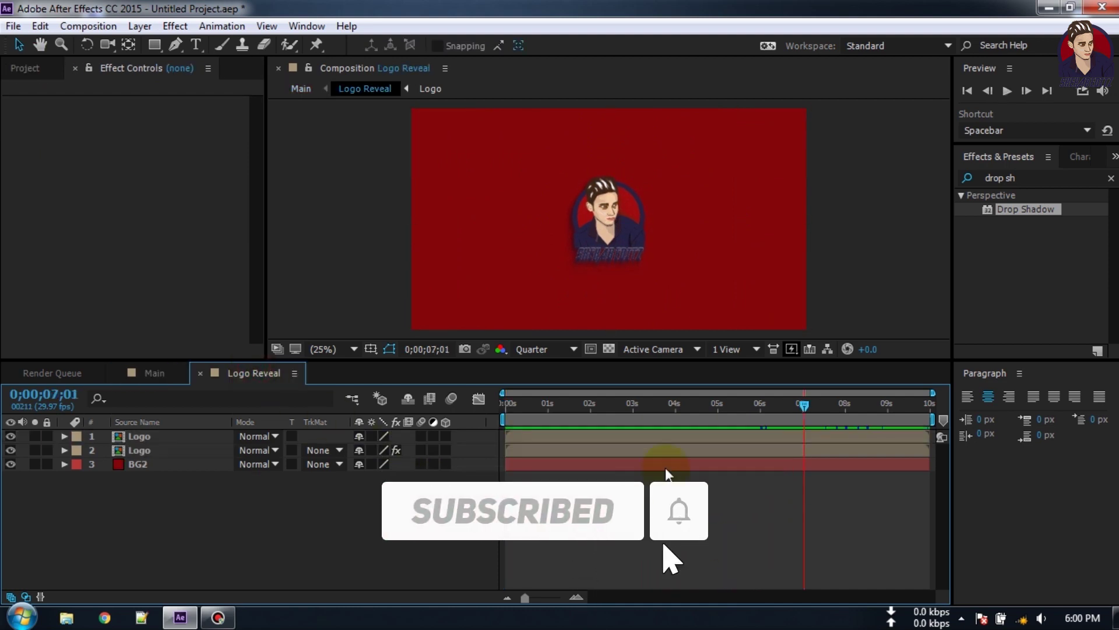
pyautogui.click(149, 439)
pyautogui.keyDown('shift'); pyautogui.click(148, 453); pyautogui.keyUp('shift')
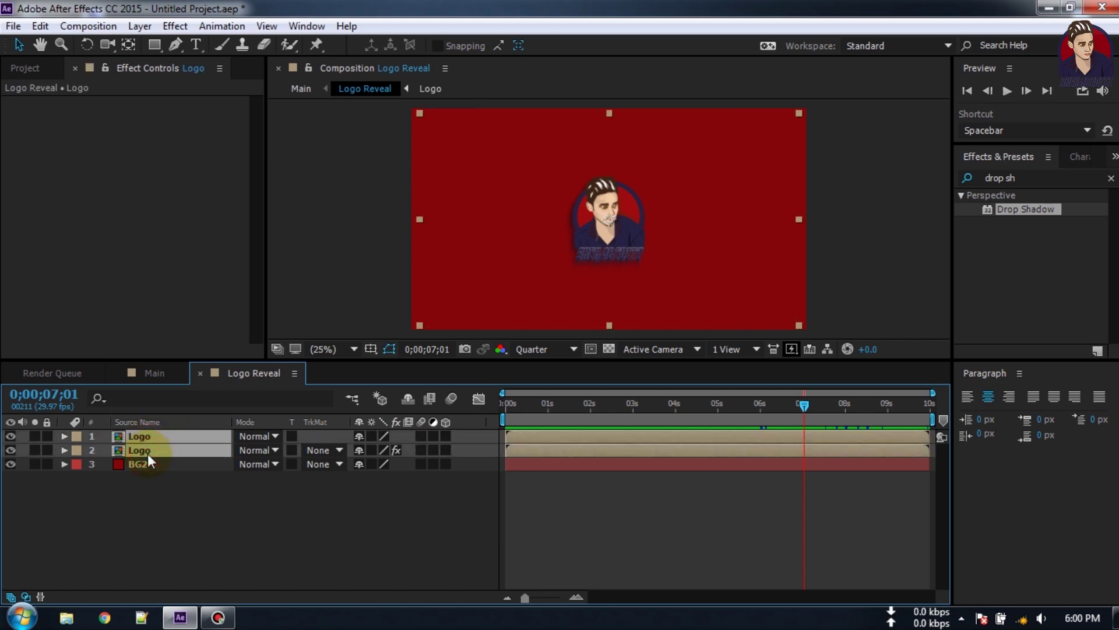
pyautogui.press('s')
pyautogui.moveTo(730, 445); pyautogui.dragTo(931, 483)
pyautogui.moveTo(759, 478); pyautogui.dragTo(611, 478)
pyautogui.rightClick(611, 478)
pyautogui.moveTo(673, 470)
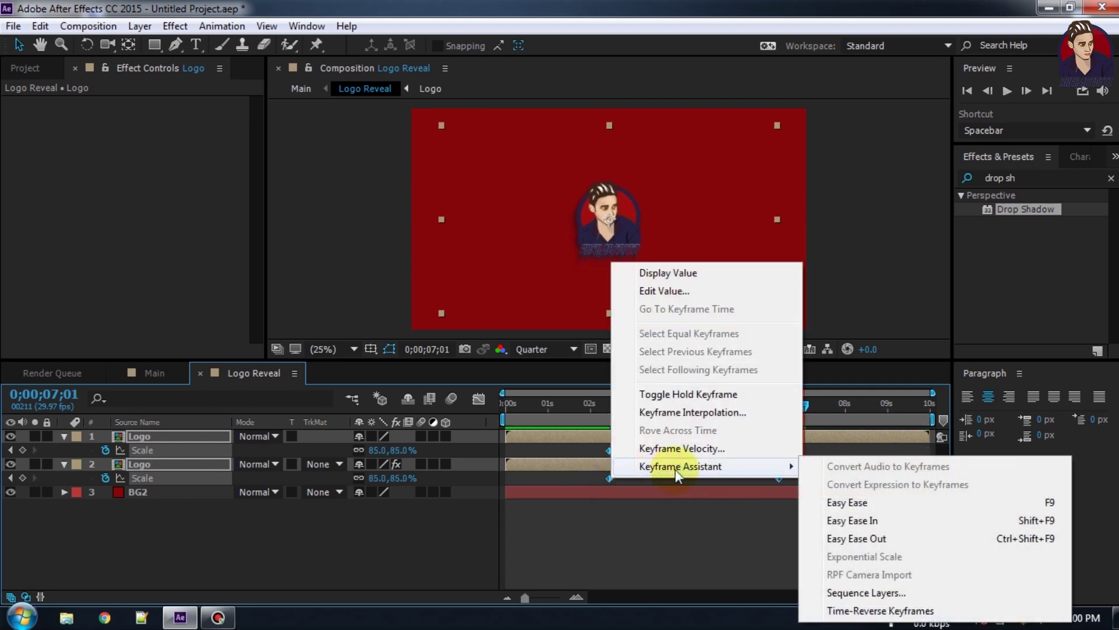
pyautogui.click(920, 503)
# - Play the finished Main composition from the first frame to check the logo's scaling after the grid wipe
pyautogui.click(147, 373)
pyautogui.moveTo(805, 405); pyautogui.dragTo(506, 405)
pyautogui.click(387, 551)
pyautogui.press('space')
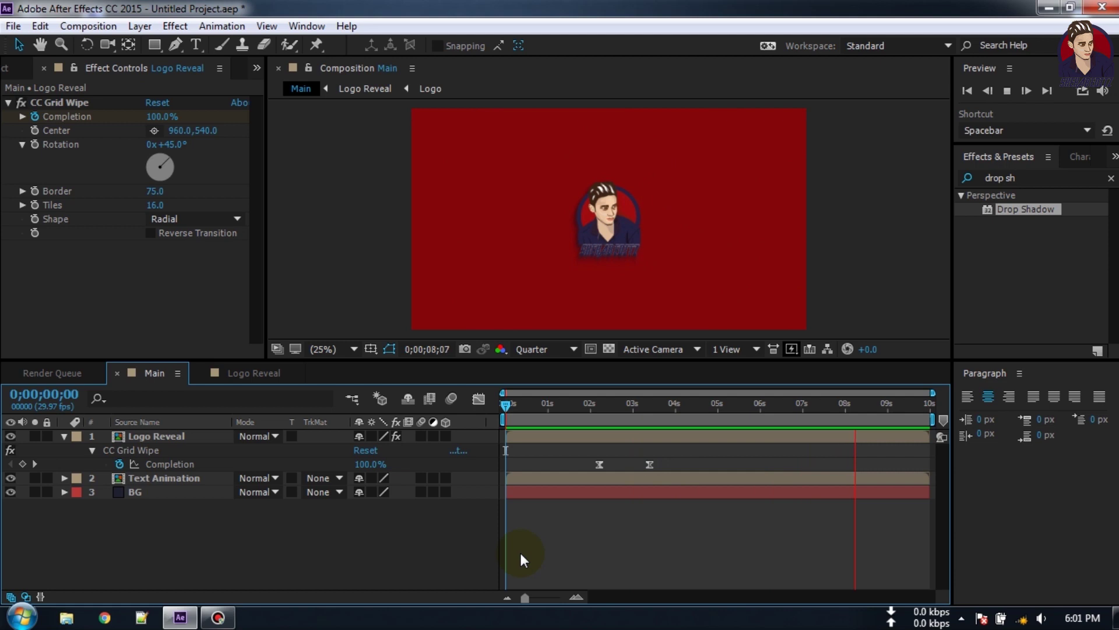
pyautogui.click(520, 553)
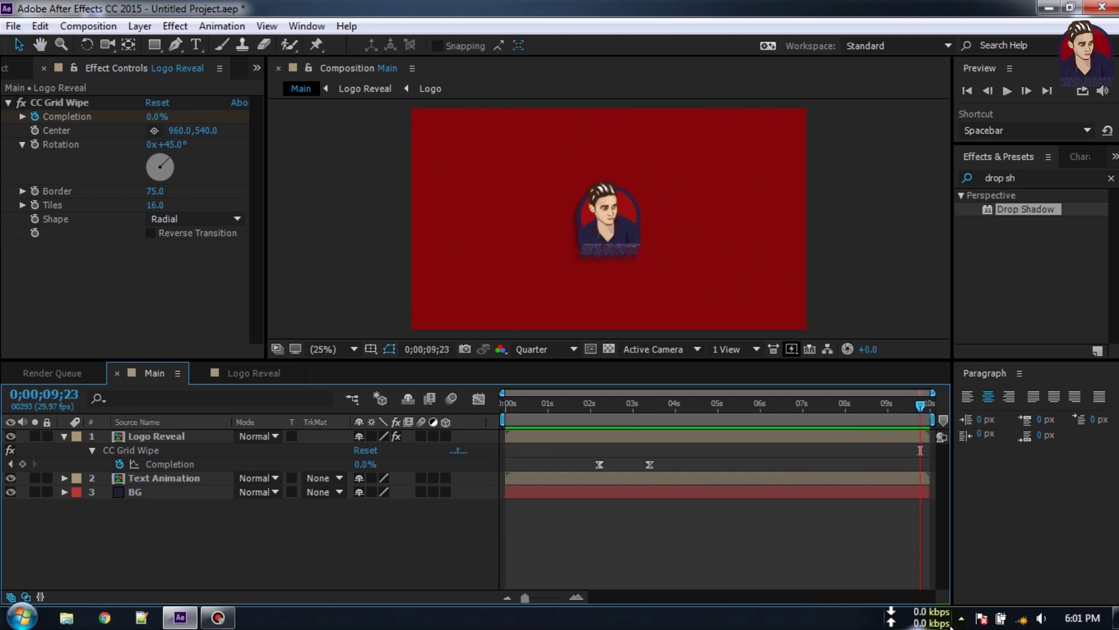